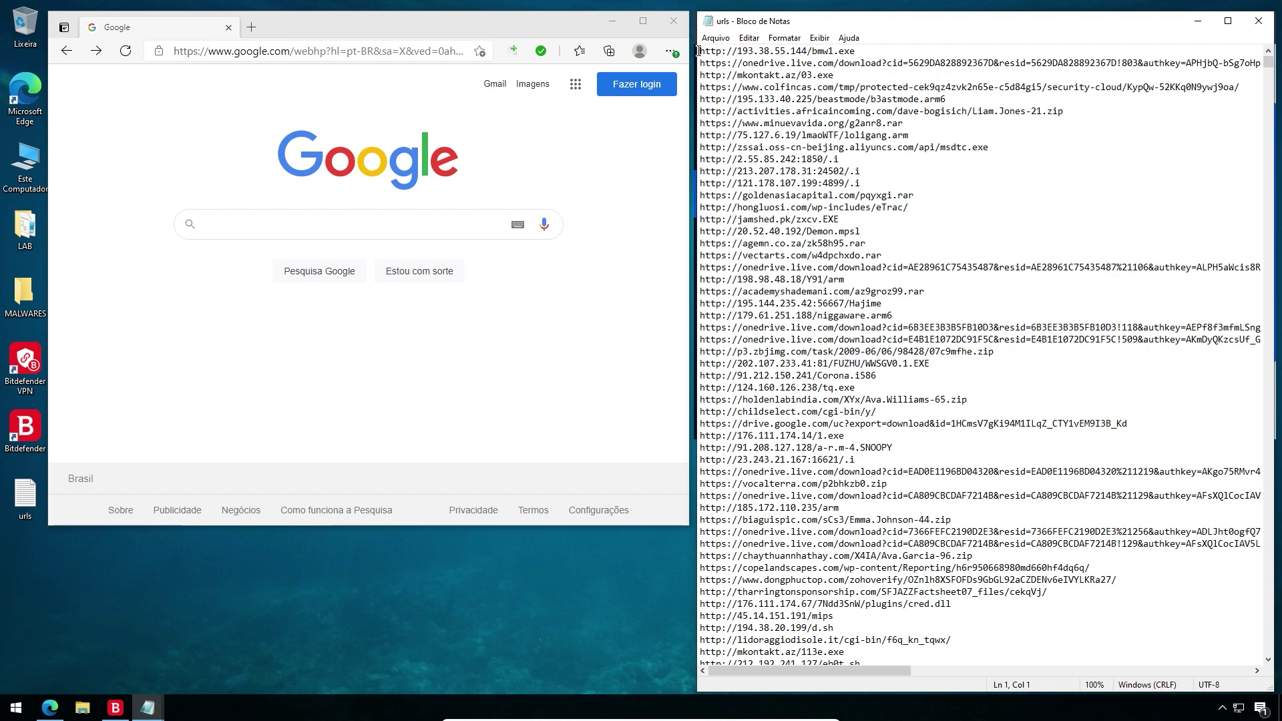
pyautogui.moveTo(700, 51); pyautogui.dragTo(917, 51)
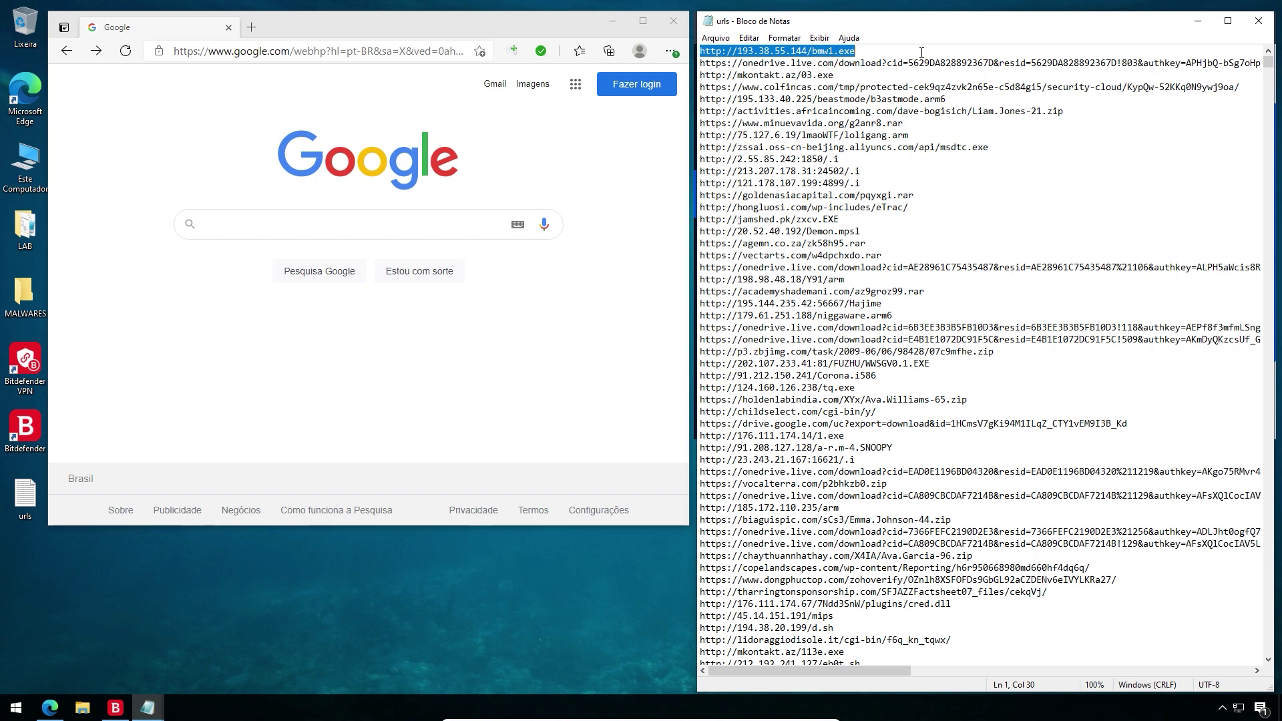
pyautogui.click(927, 52)
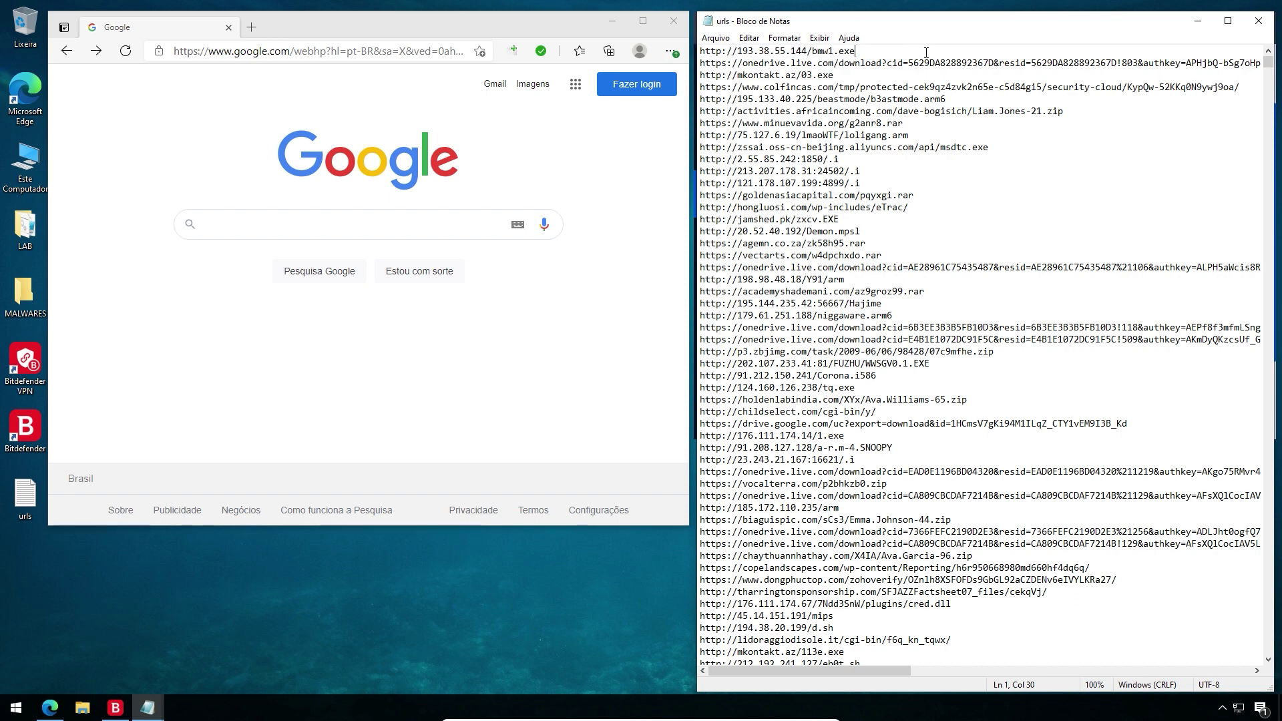
pyautogui.moveTo(701, 52); pyautogui.dragTo(1076, 641)
pyautogui.scroll(-7, 1076, 641)
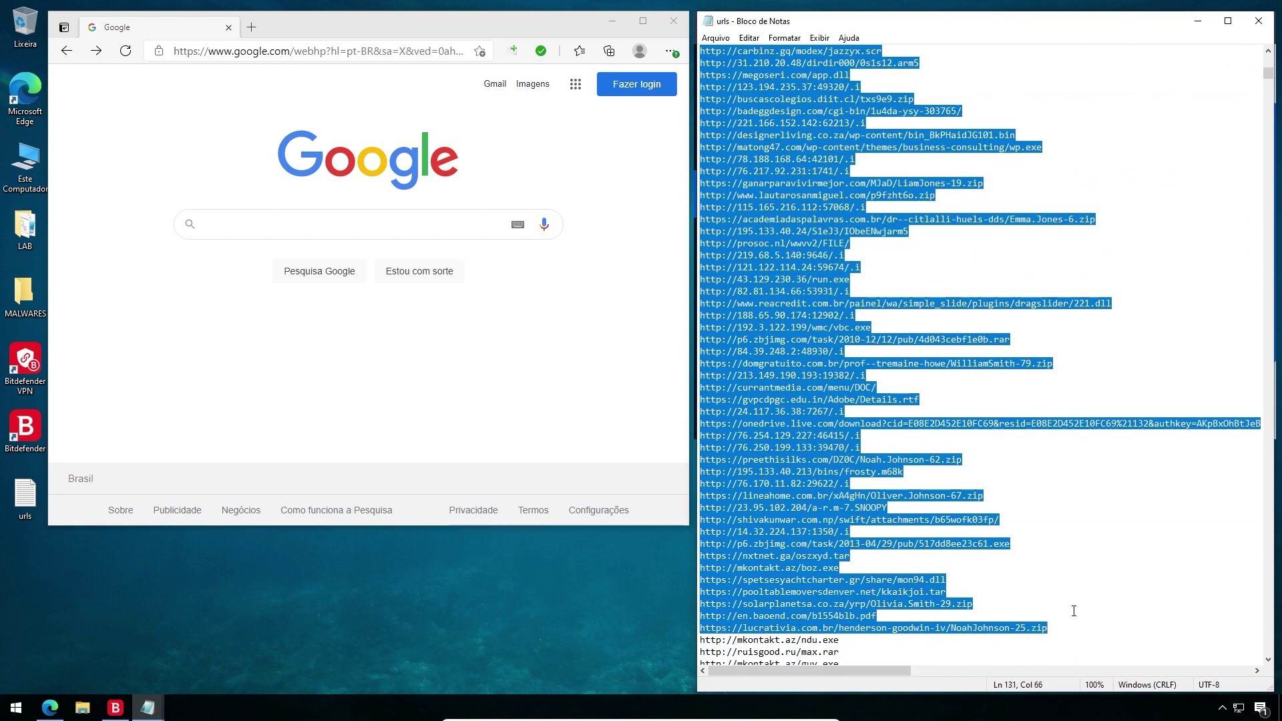
pyautogui.moveTo(1098, 379); pyautogui.dragTo(1160, 268)
pyautogui.rightClick(798, 224)
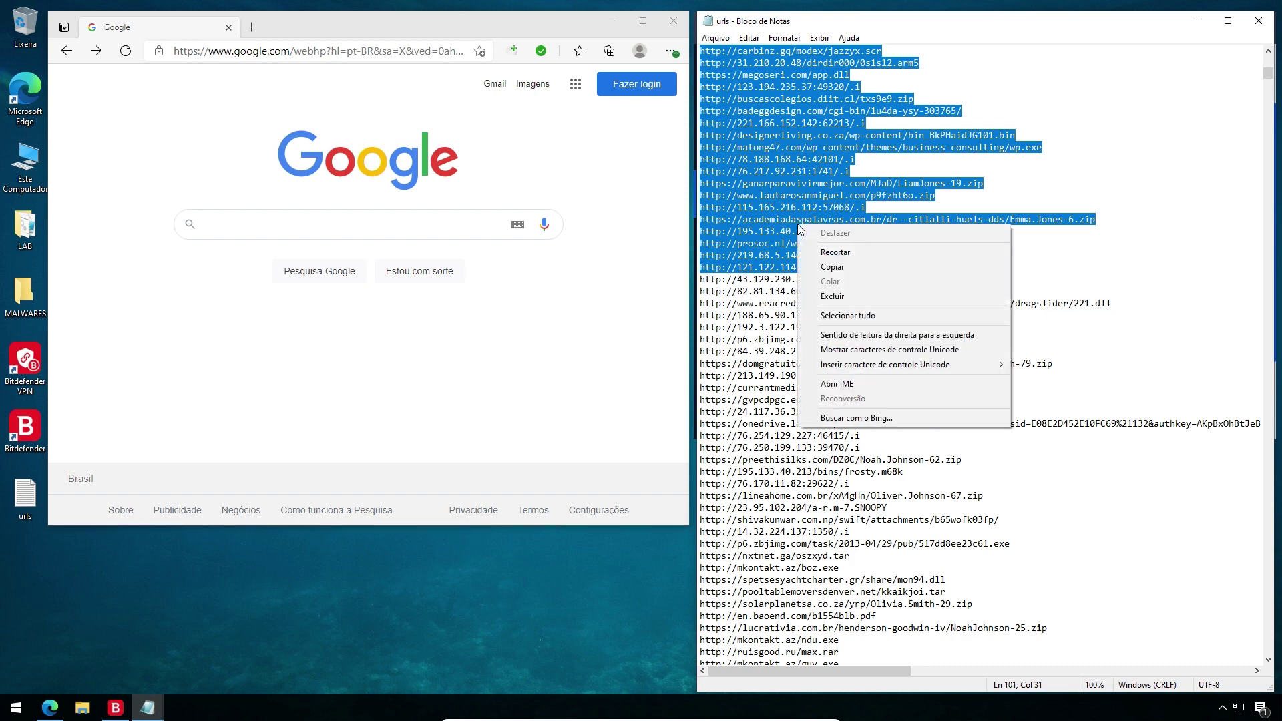
pyautogui.click(844, 268)
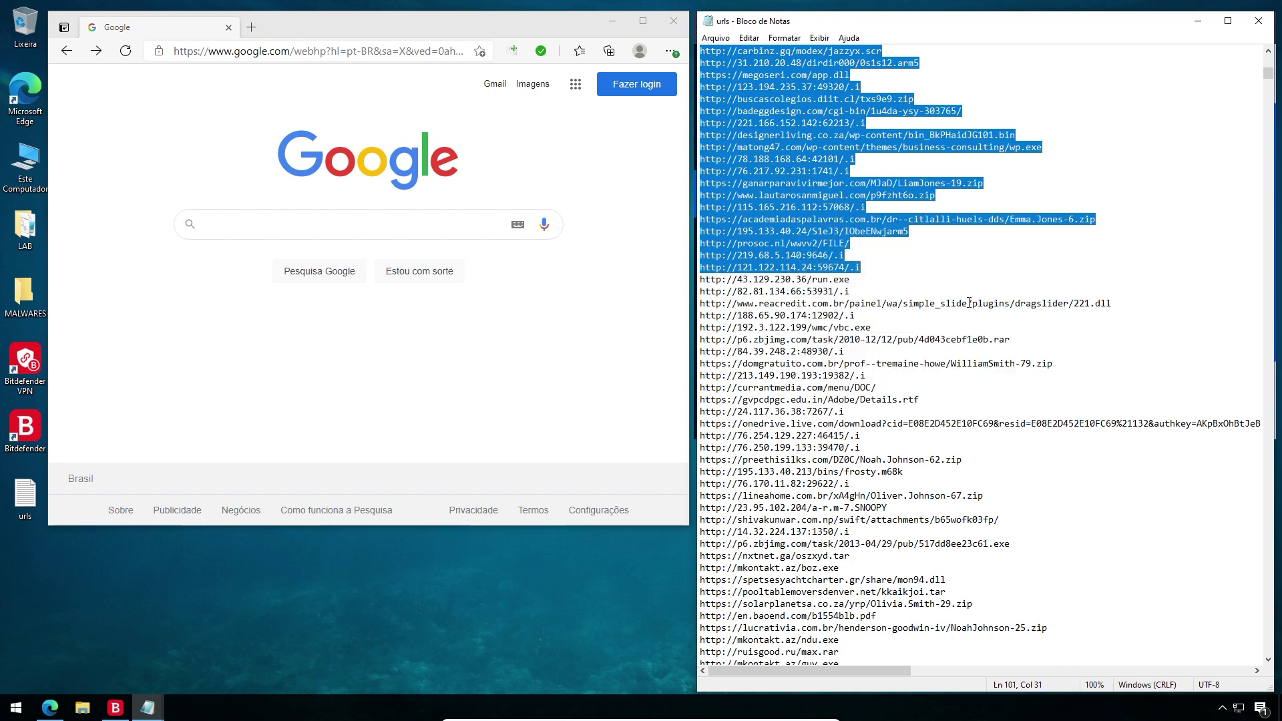
# - Return to the start of the selected URL block, copy it again and minimize the text file's window
pyautogui.scroll(4, 838, 295)
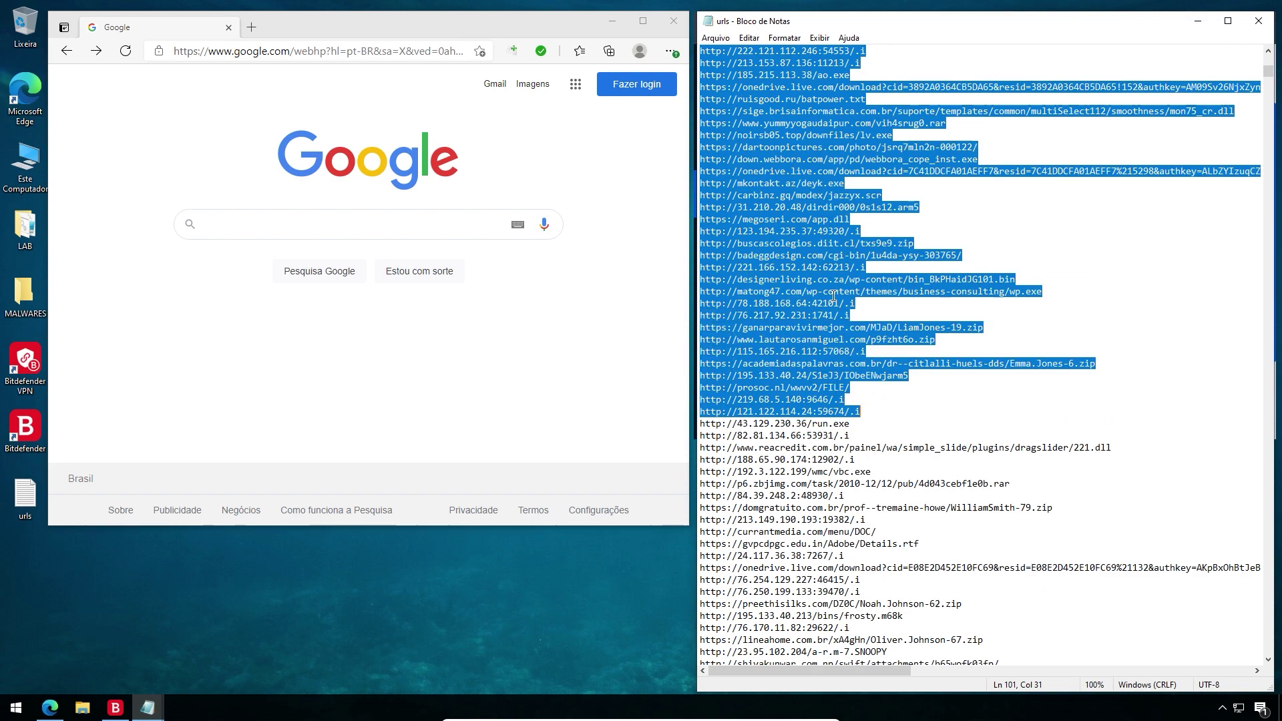
pyautogui.scroll(15, 838, 295)
pyautogui.scroll(1, 826, 302)
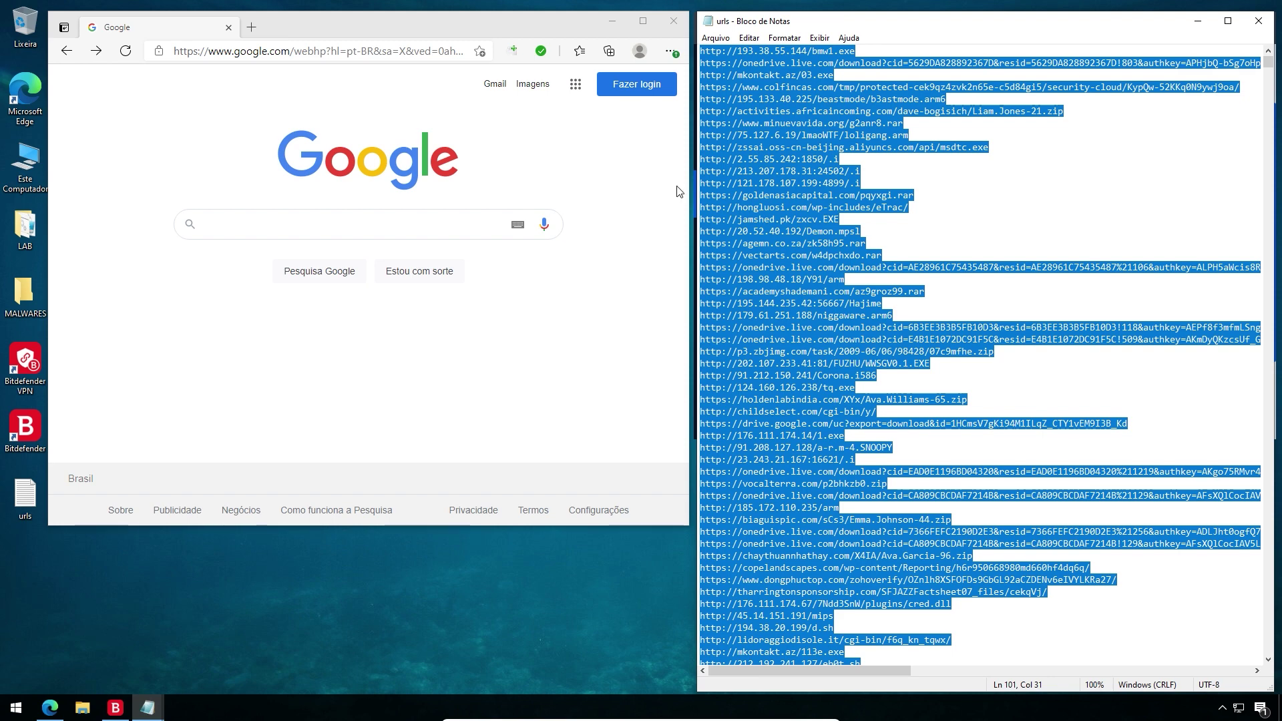
pyautogui.rightClick(777, 153)
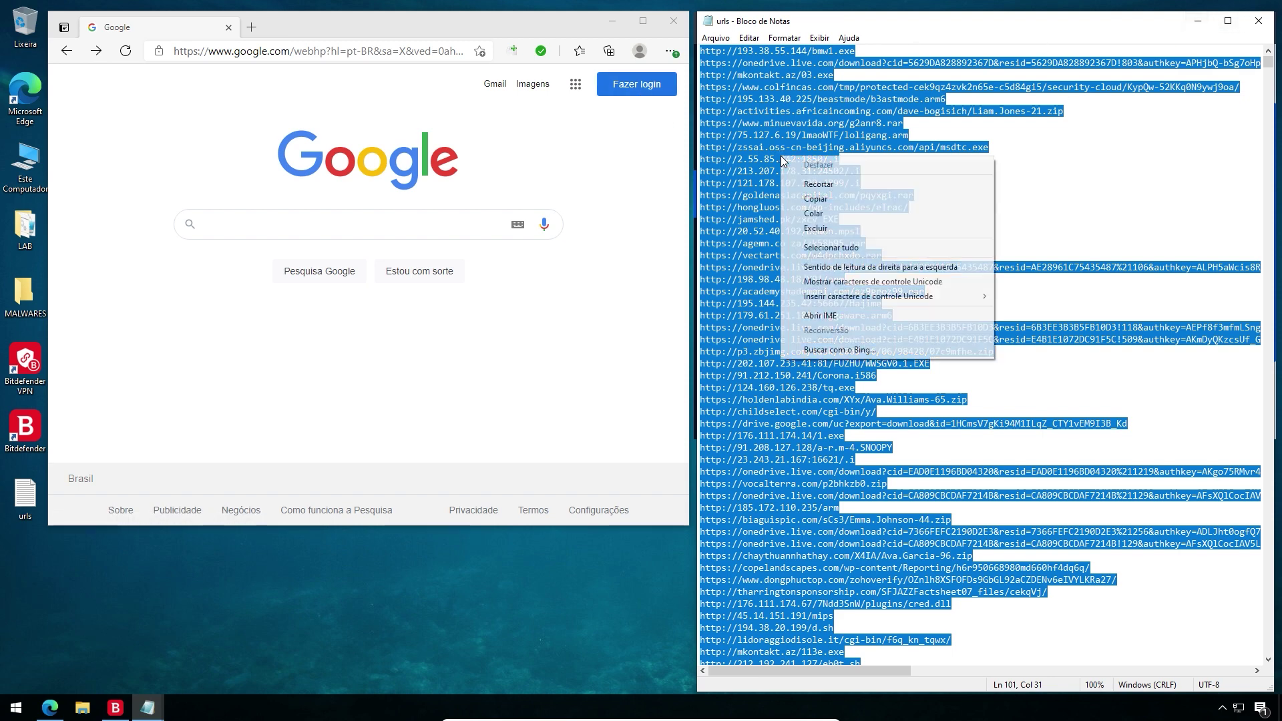
pyautogui.click(828, 199)
pyautogui.click(1202, 19)
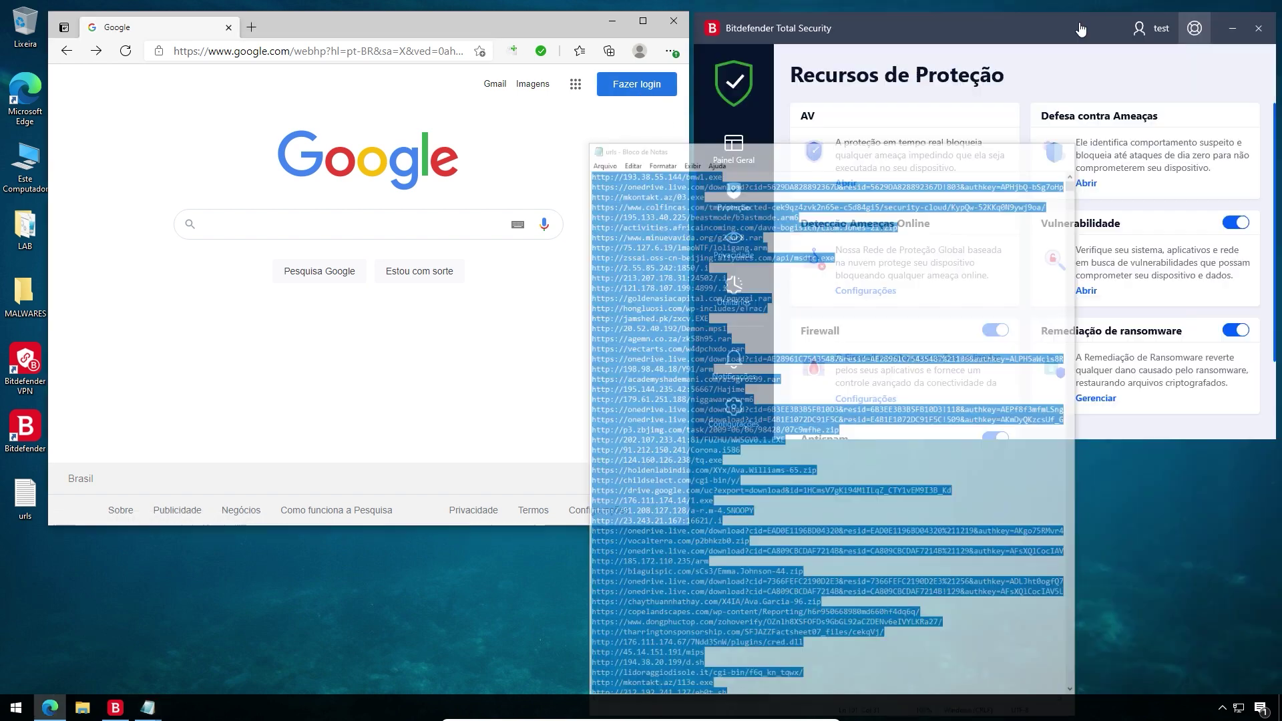
# - Paste the copied URLs into the browser extension that opens multiple URLs
pyautogui.click(514, 53)
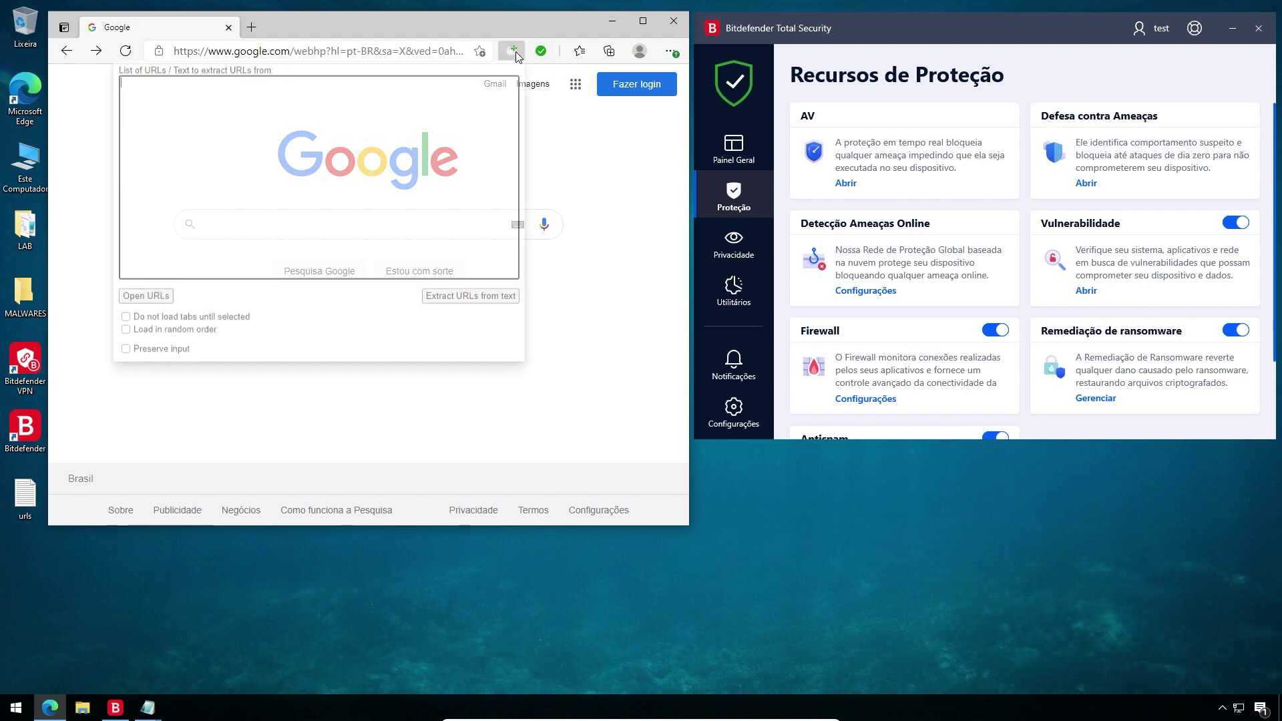
pyautogui.rightClick(375, 135)
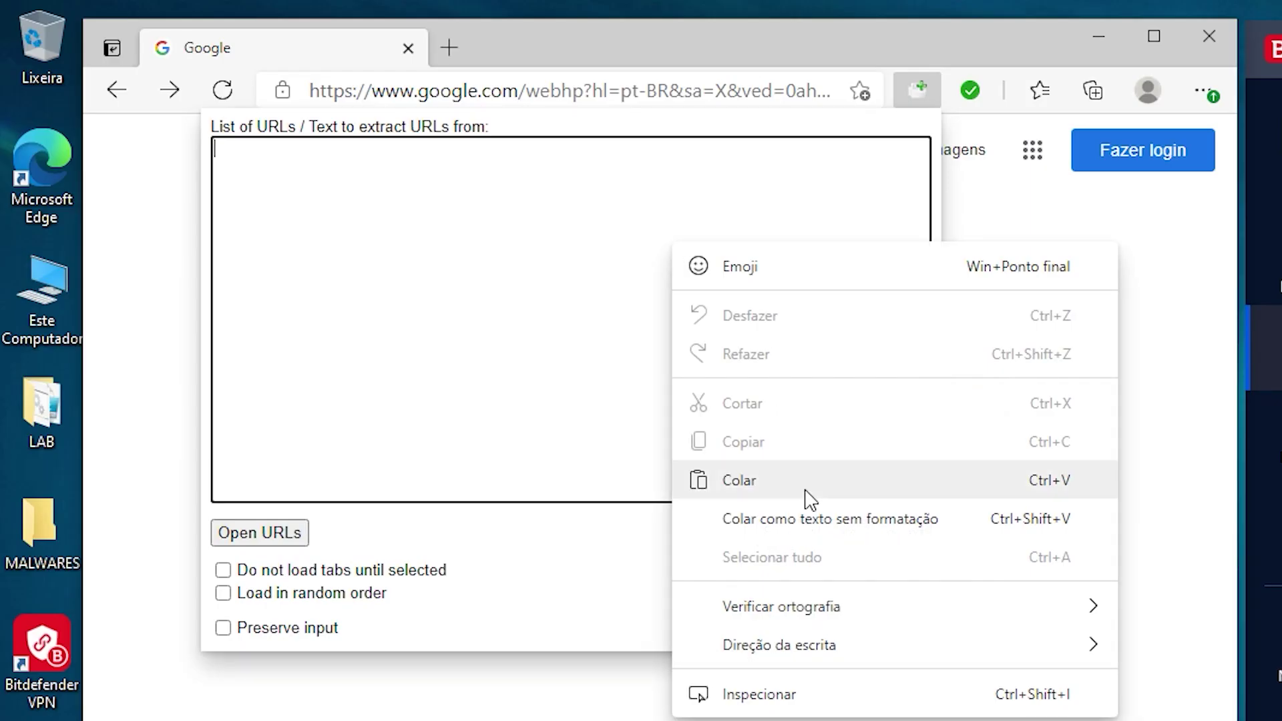
pyautogui.click(808, 481)
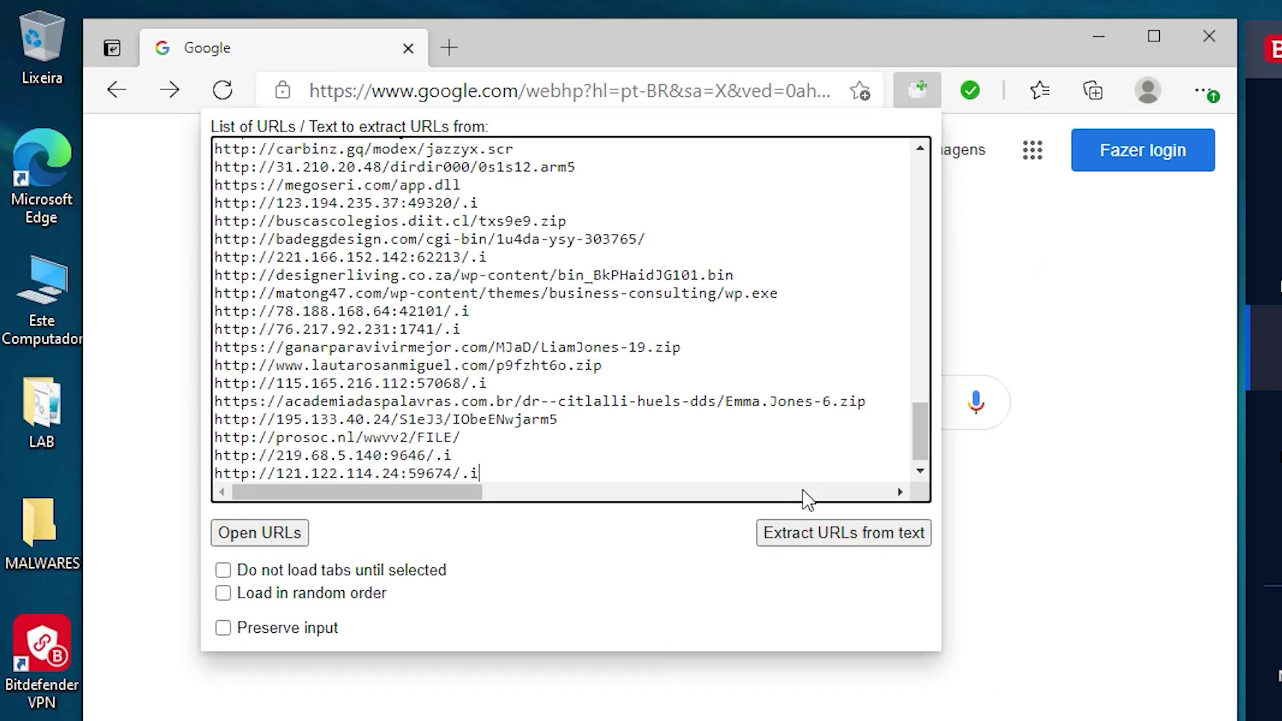
# - Examine the pasted URL list from its first entry, highlighting the .rar, .zip and .EXE file extensions
pyautogui.moveTo(921, 435); pyautogui.dragTo(923, 189)
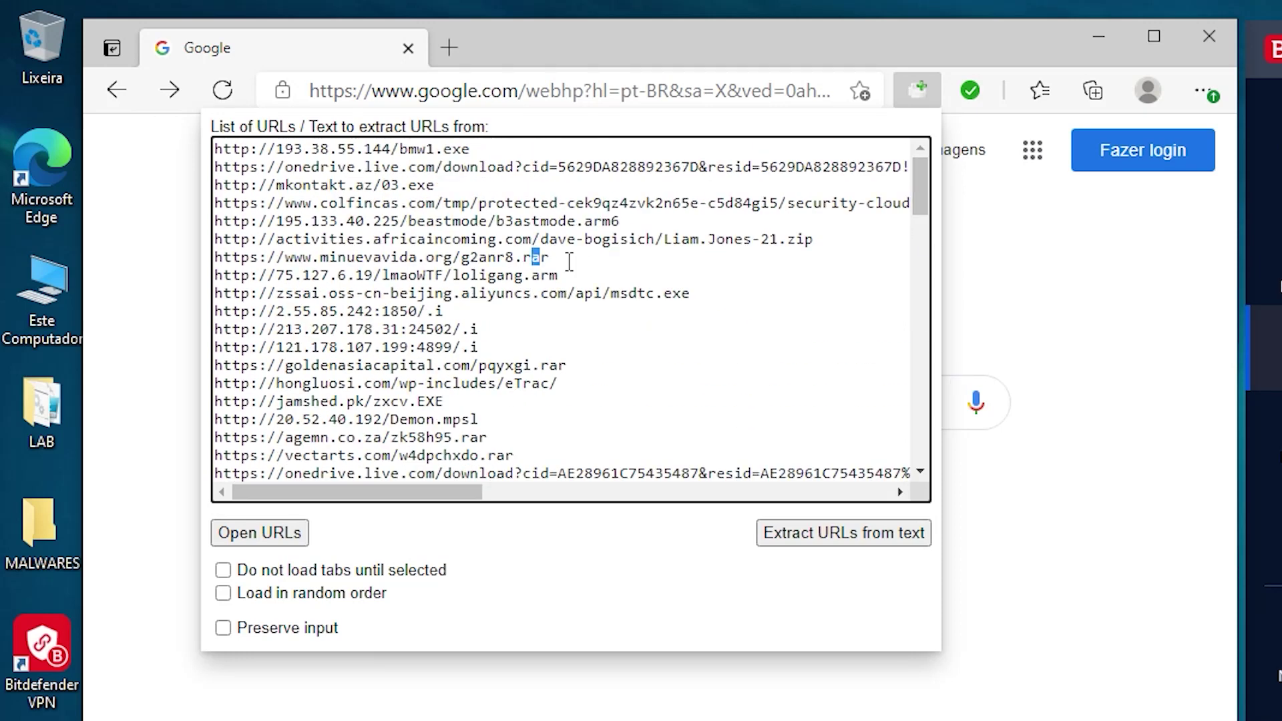
pyautogui.moveTo(518, 257); pyautogui.dragTo(574, 257)
pyautogui.moveTo(811, 238); pyautogui.dragTo(792, 238)
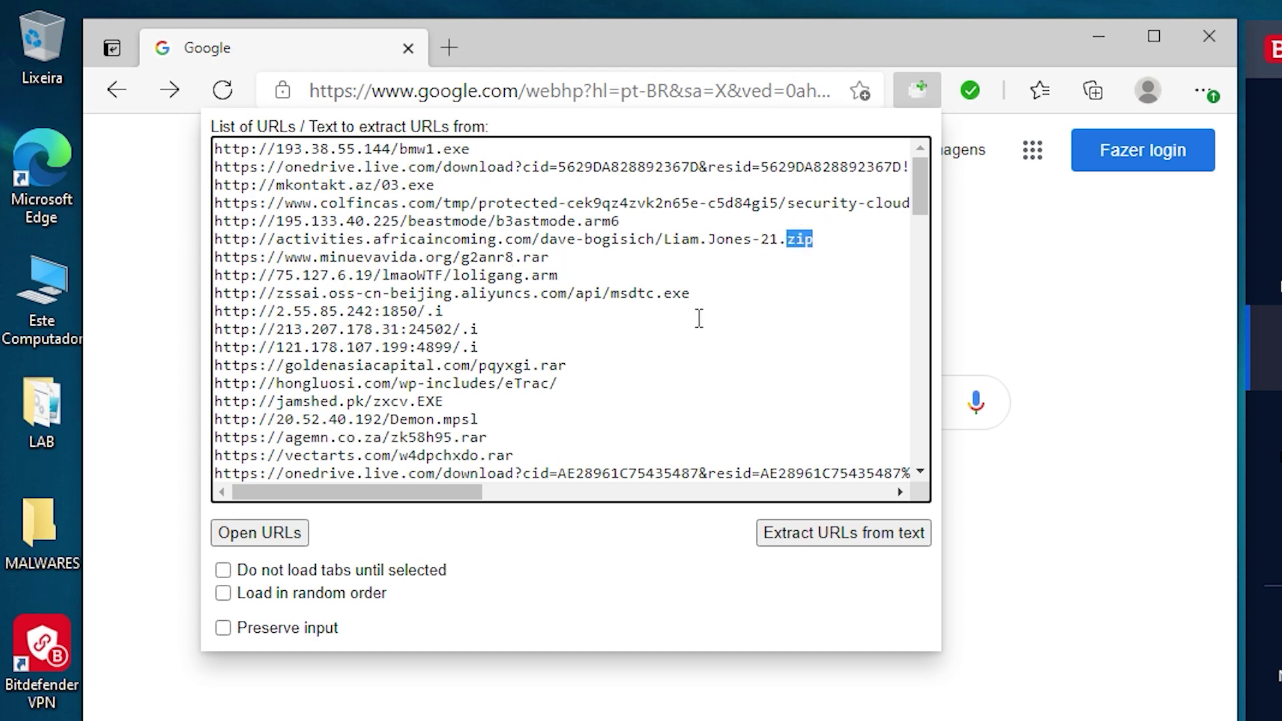
pyautogui.scroll(-3, 675, 372)
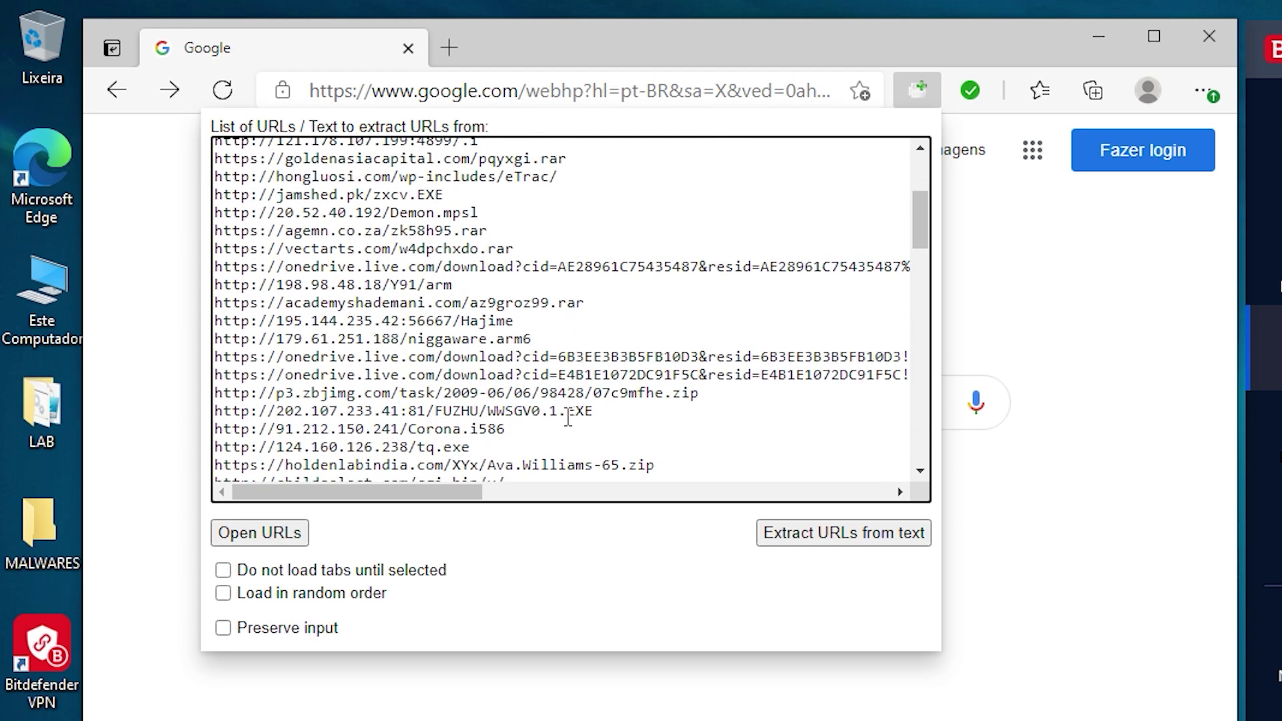
pyautogui.moveTo(577, 409); pyautogui.dragTo(608, 410)
pyautogui.scroll(-2, 512, 417)
pyautogui.scroll(-1, 513, 418)
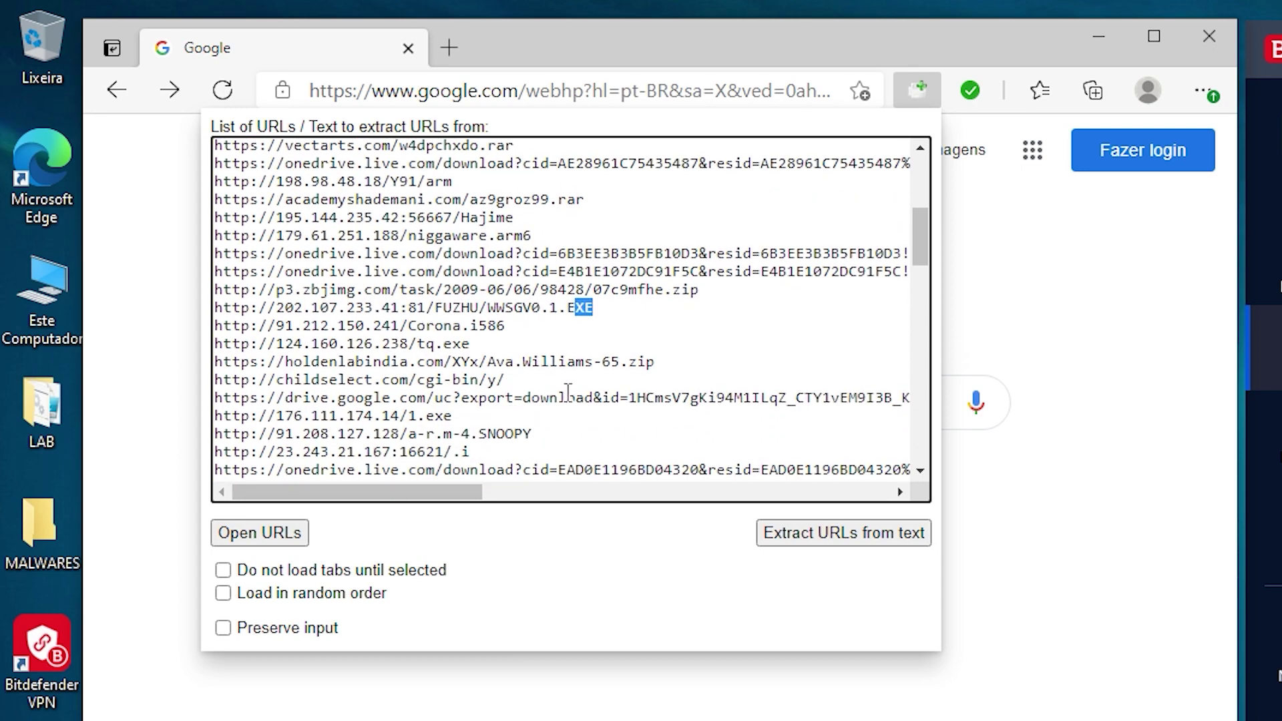
pyautogui.scroll(-8, 568, 394)
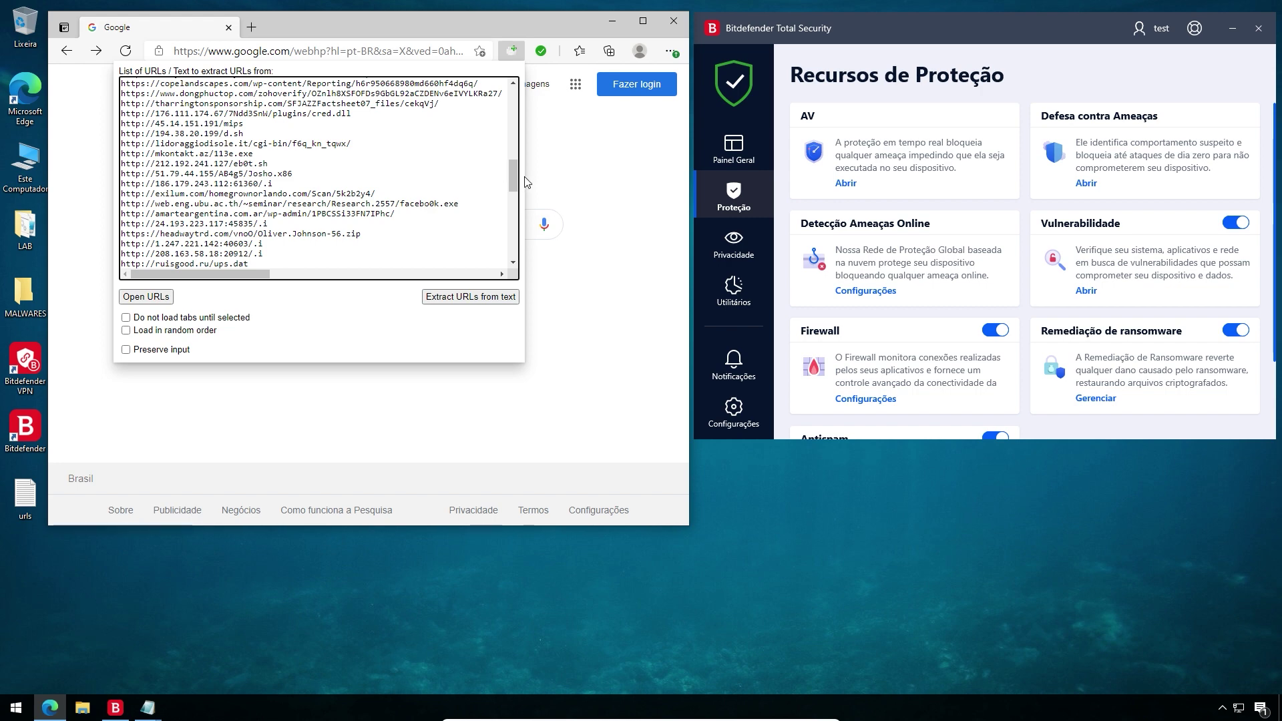
# - Open all the pasted URLs in separate tabs, and maximize the browser window after dismissing the VPN notification and the URL list
pyautogui.moveTo(513, 179); pyautogui.dragTo(515, 203)
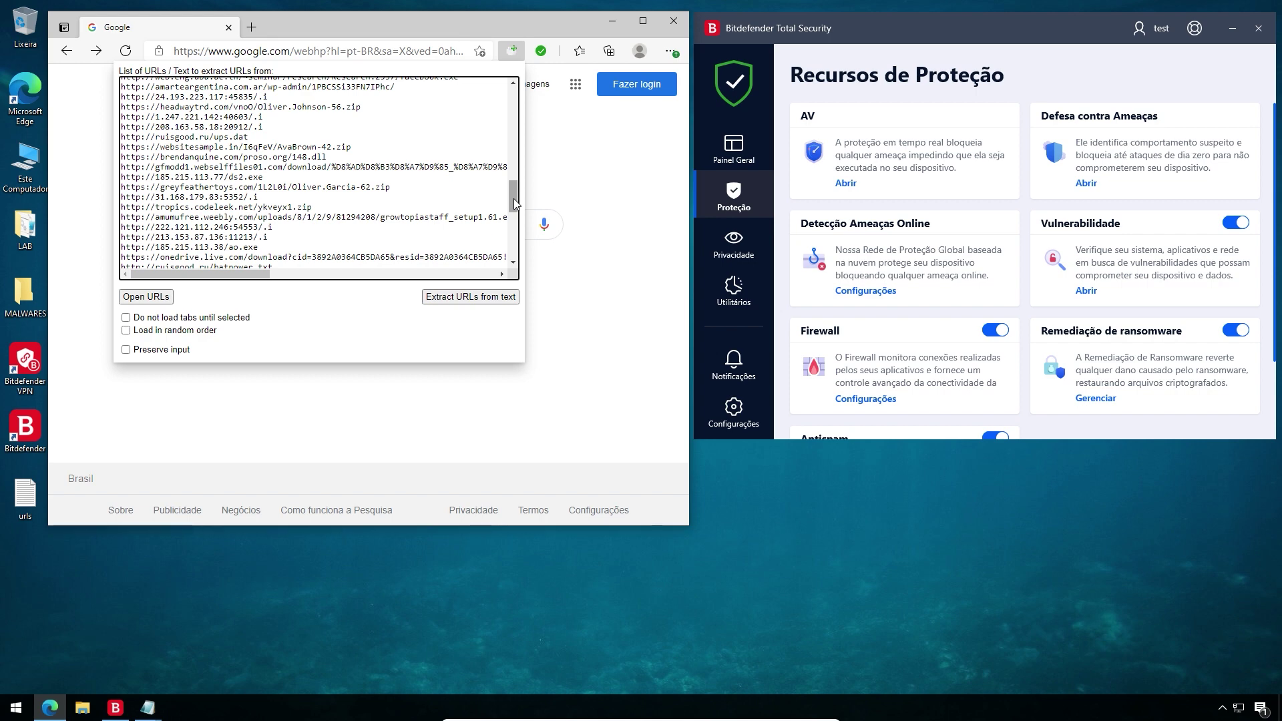
pyautogui.moveTo(514, 202); pyautogui.dragTo(515, 247)
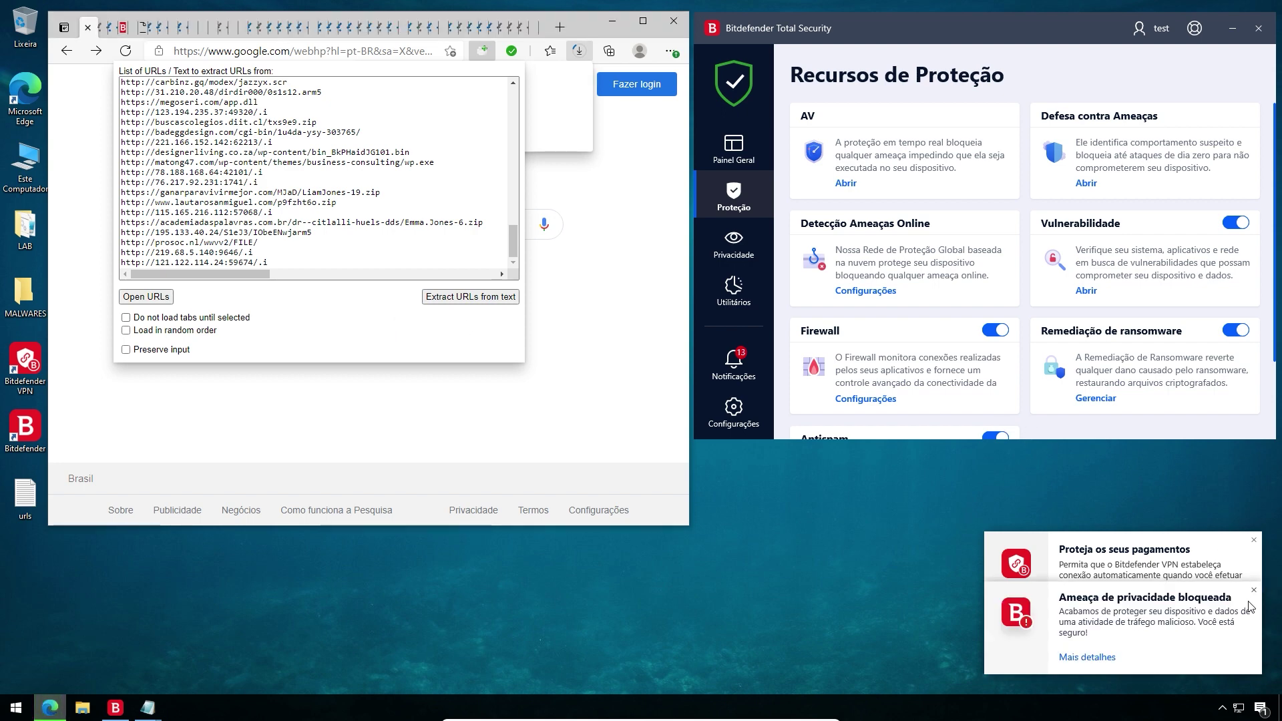
pyautogui.click(1253, 542)
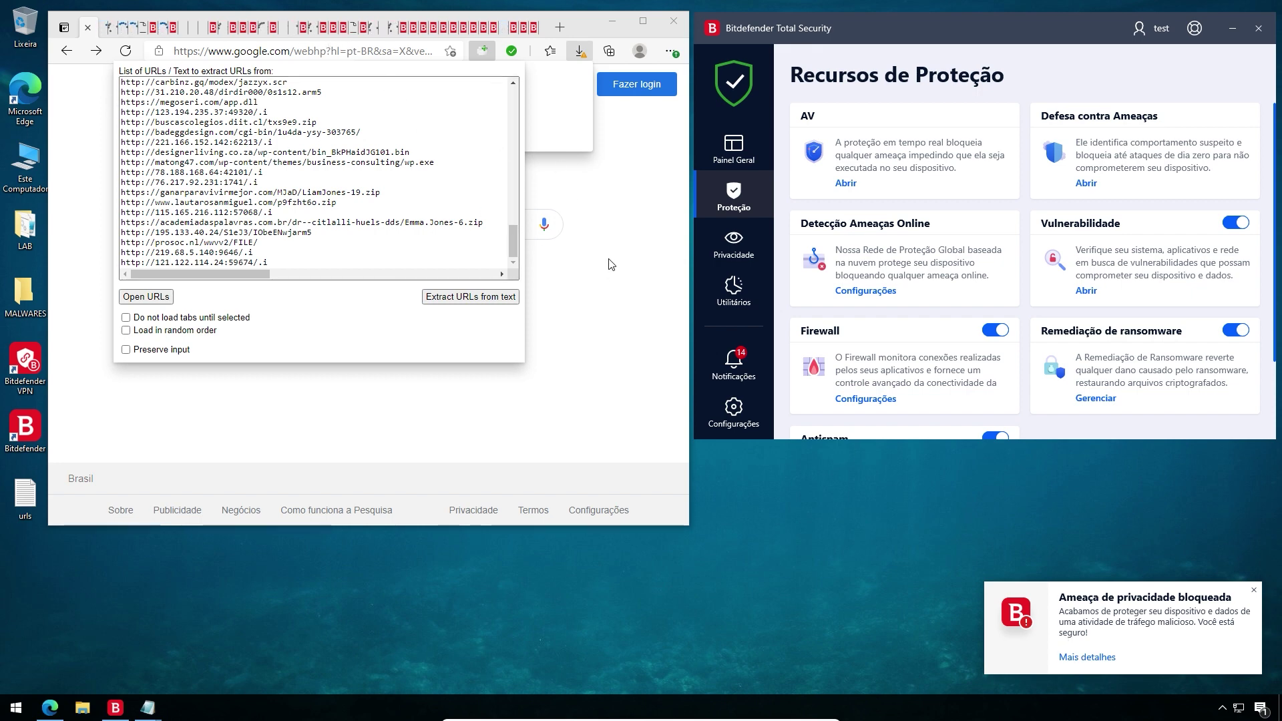
pyautogui.click(623, 214)
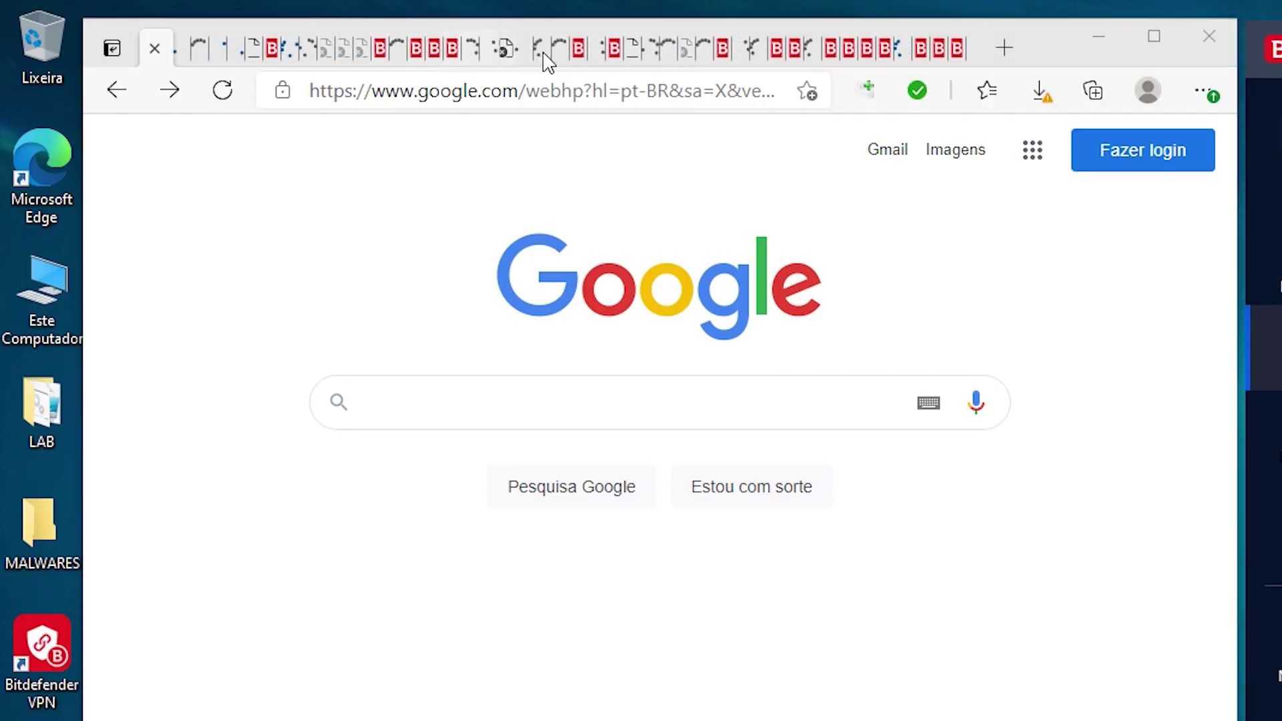
pyautogui.click(1154, 38)
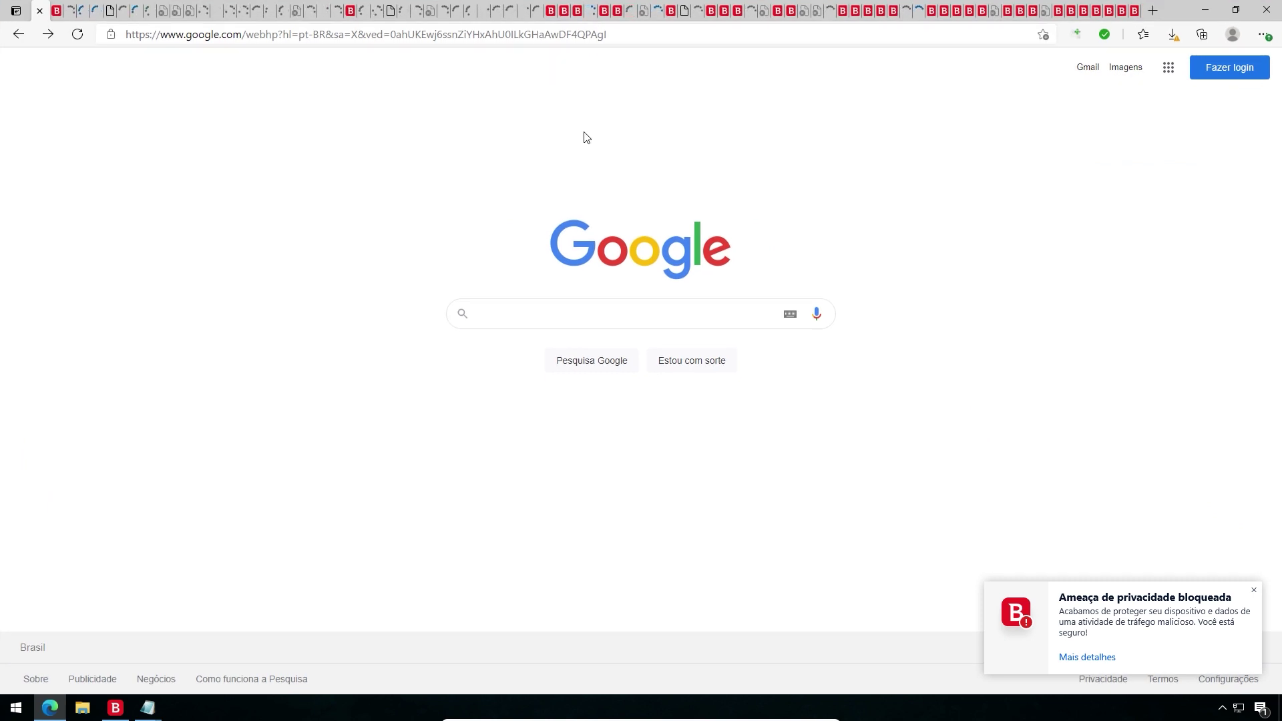
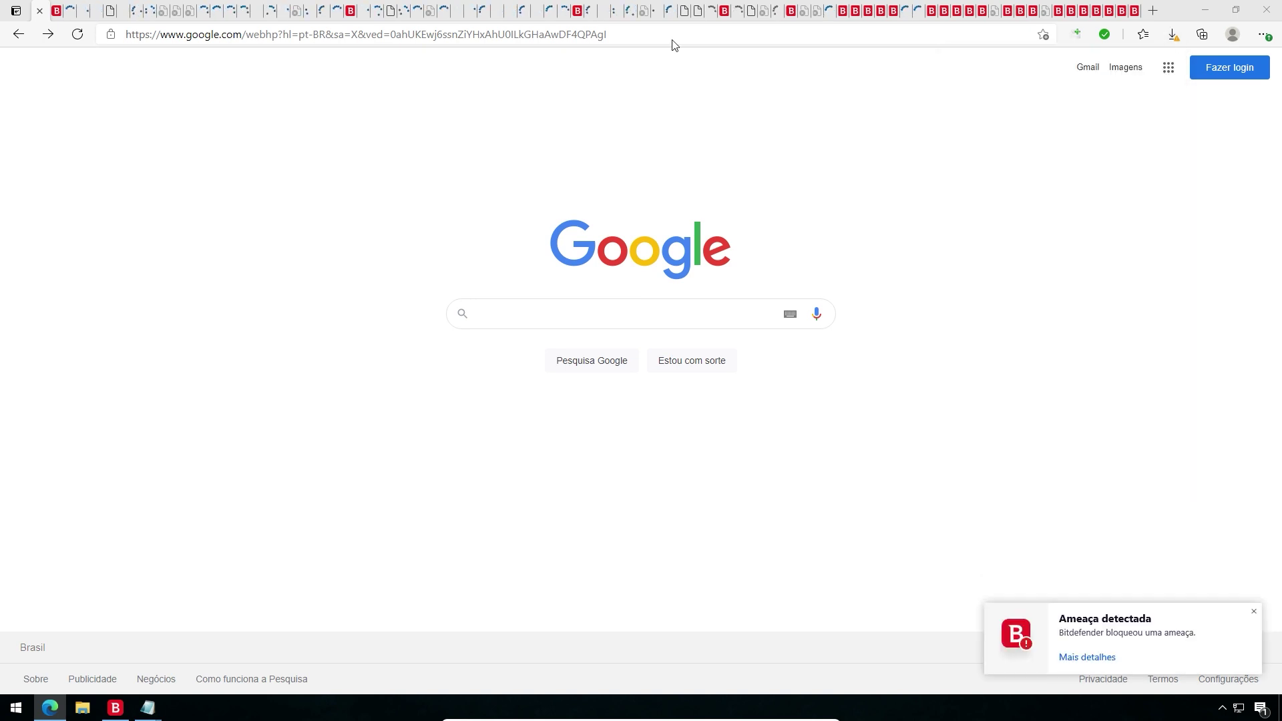
# - Check the browser's downloads list and the options offered for the blocked 1.exe file
pyautogui.click(1176, 37)
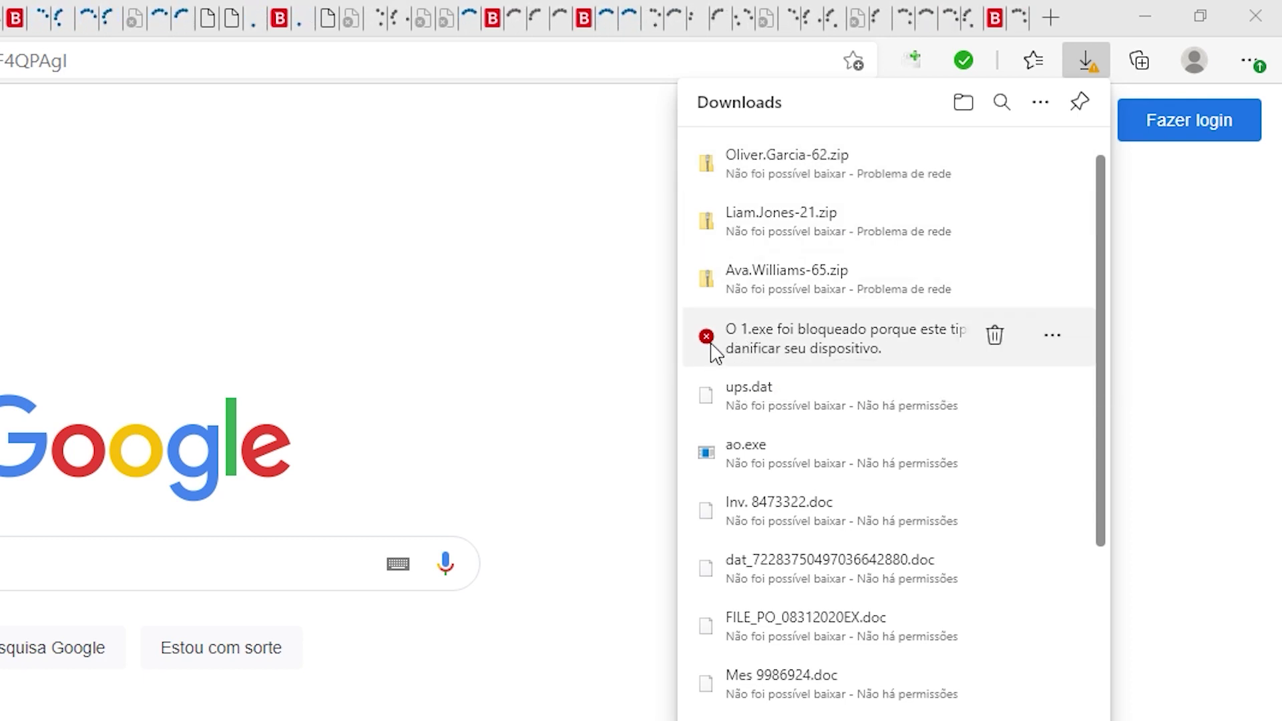
pyautogui.click(1052, 338)
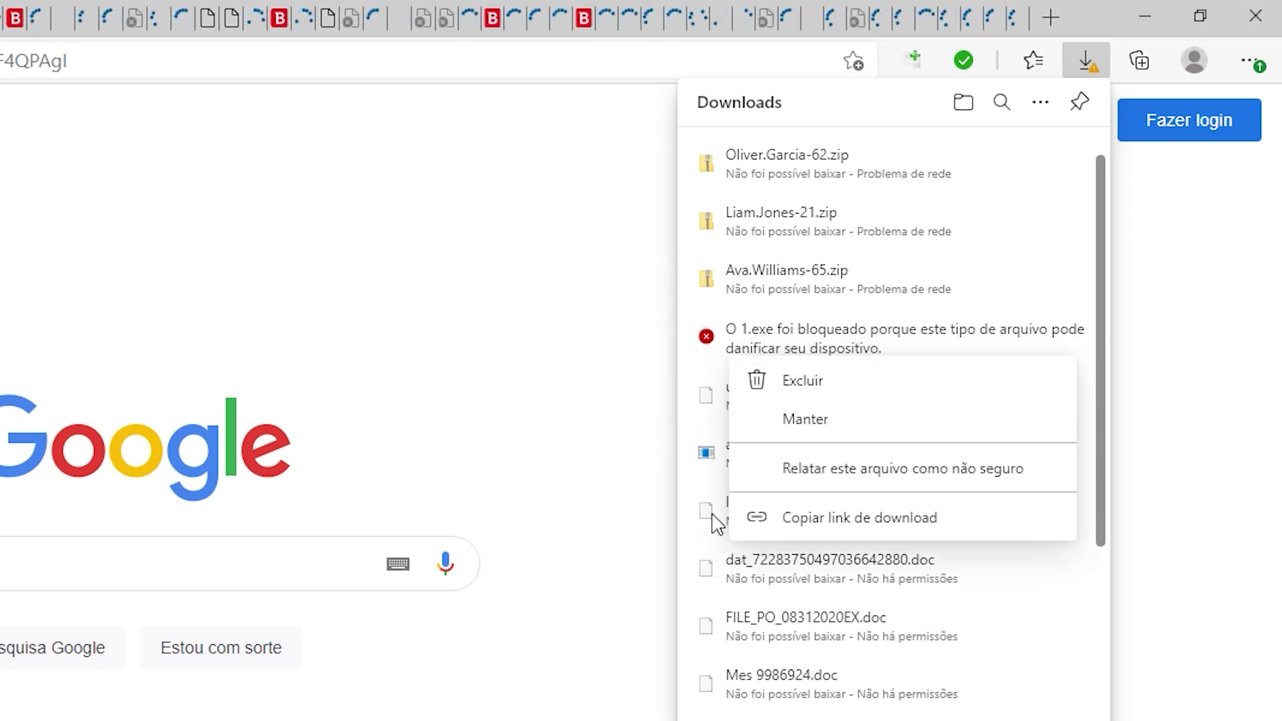
pyautogui.click(514, 383)
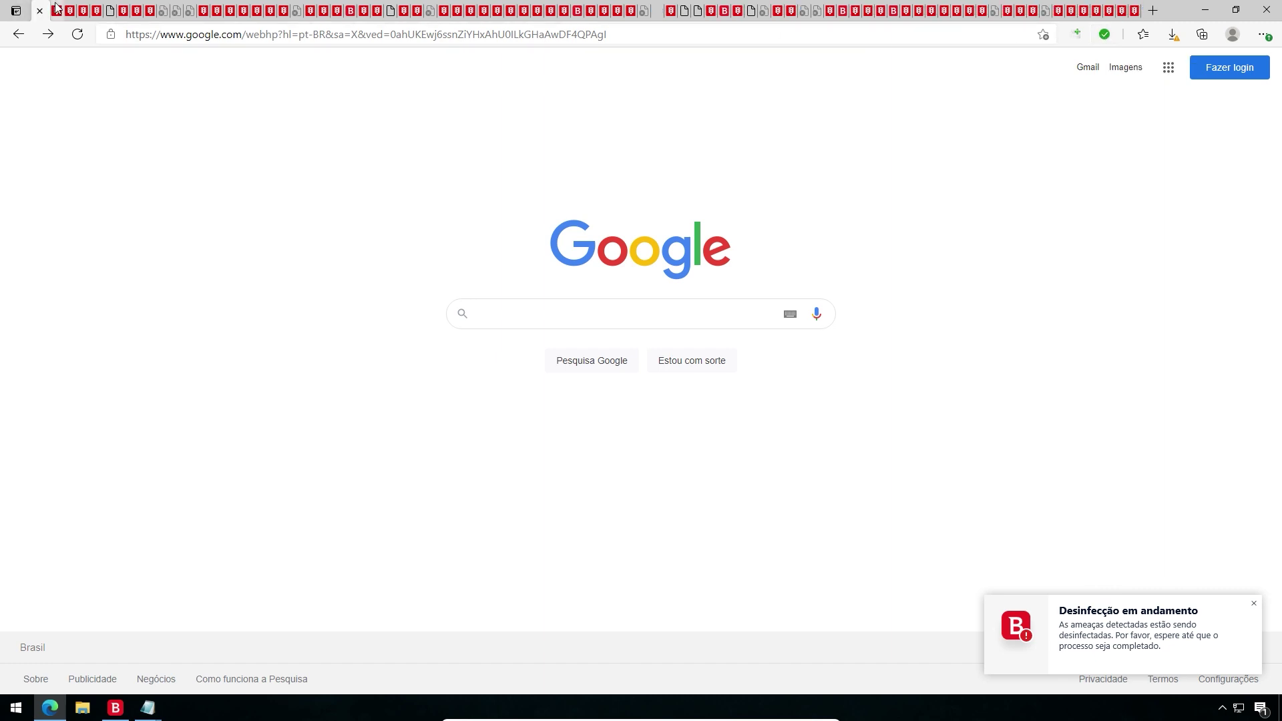
# - View the blocked bmw1.exe page, and close the opened tabs one by one up to the activities.africaincoming.com tab
pyautogui.click(57, 8)
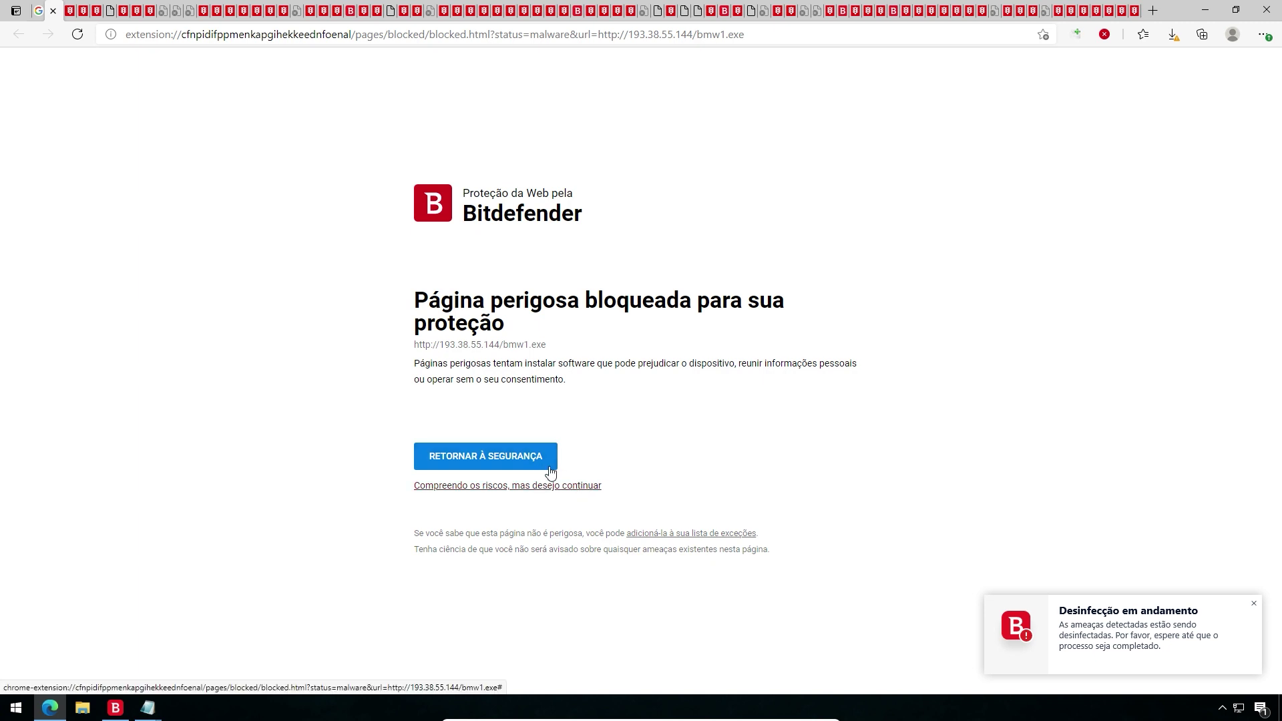
pyautogui.click(53, 11)
pyautogui.click(54, 11)
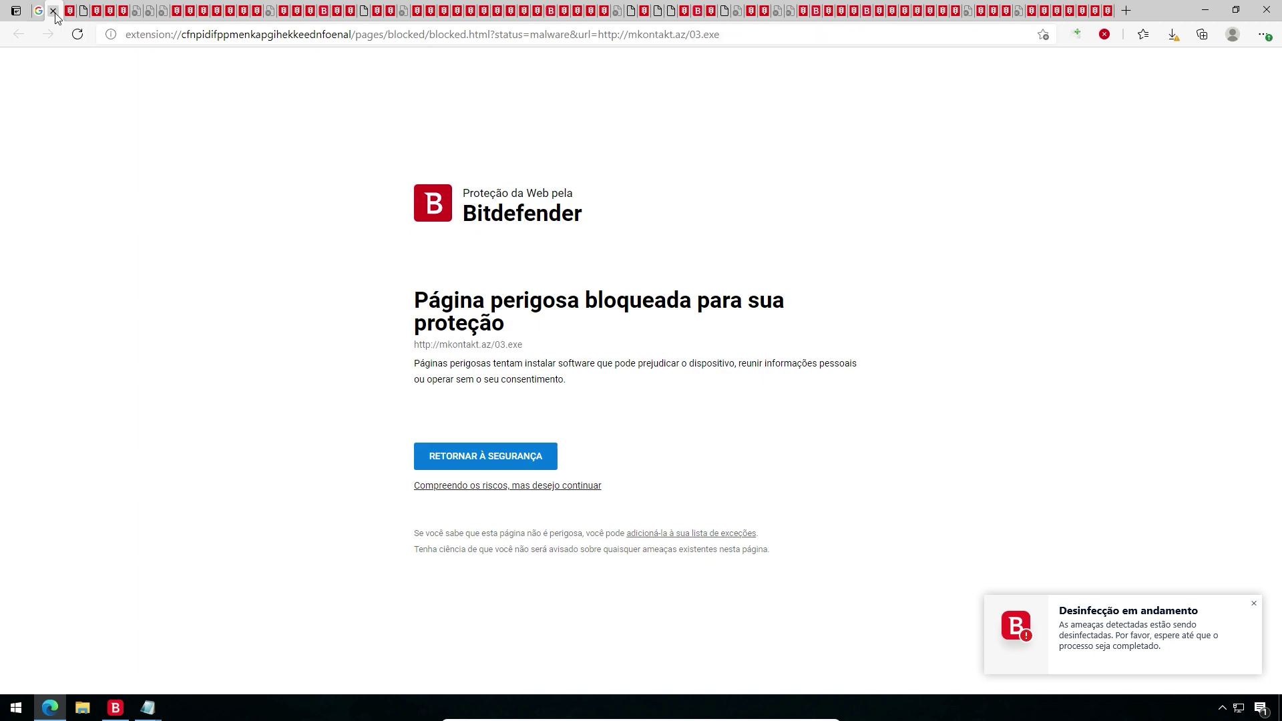
pyautogui.click(53, 11)
pyautogui.click(53, 12)
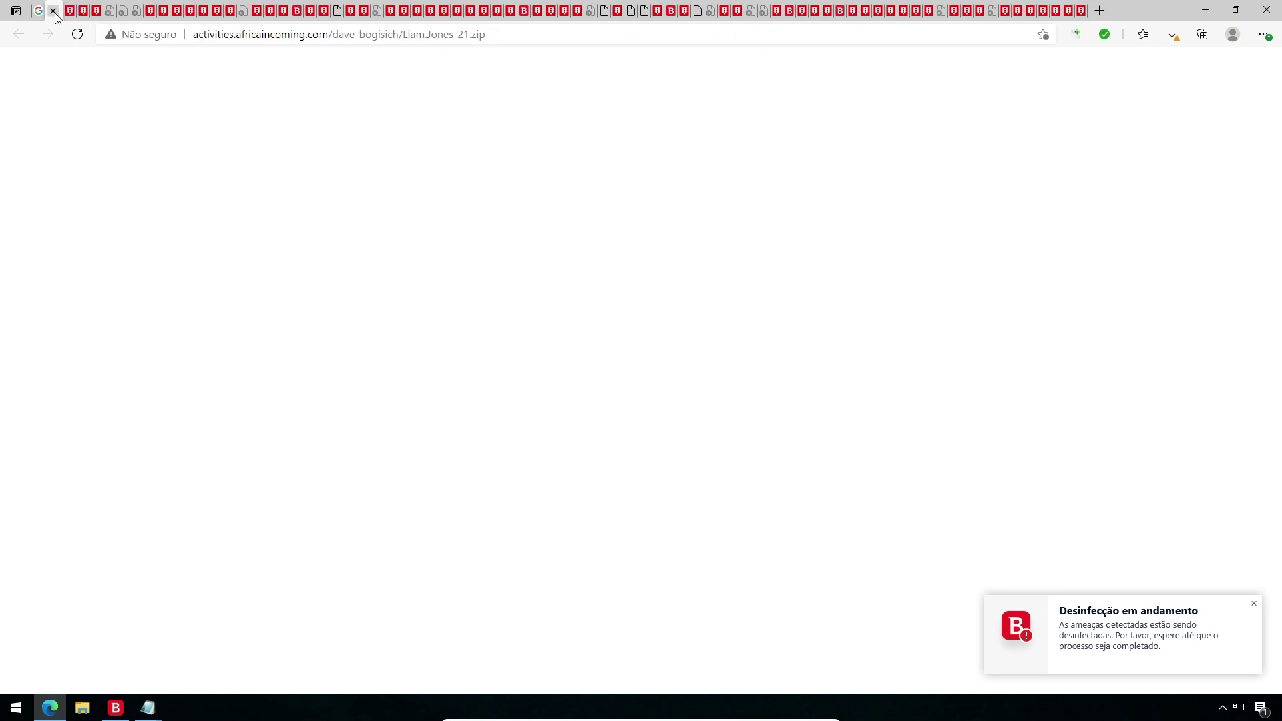
# - Keep the activities.africaincoming.com tab, and close the following tabs one by one up to the holdenlabindia.com Ava.Williams-65.zip tab
pyautogui.click(73, 12)
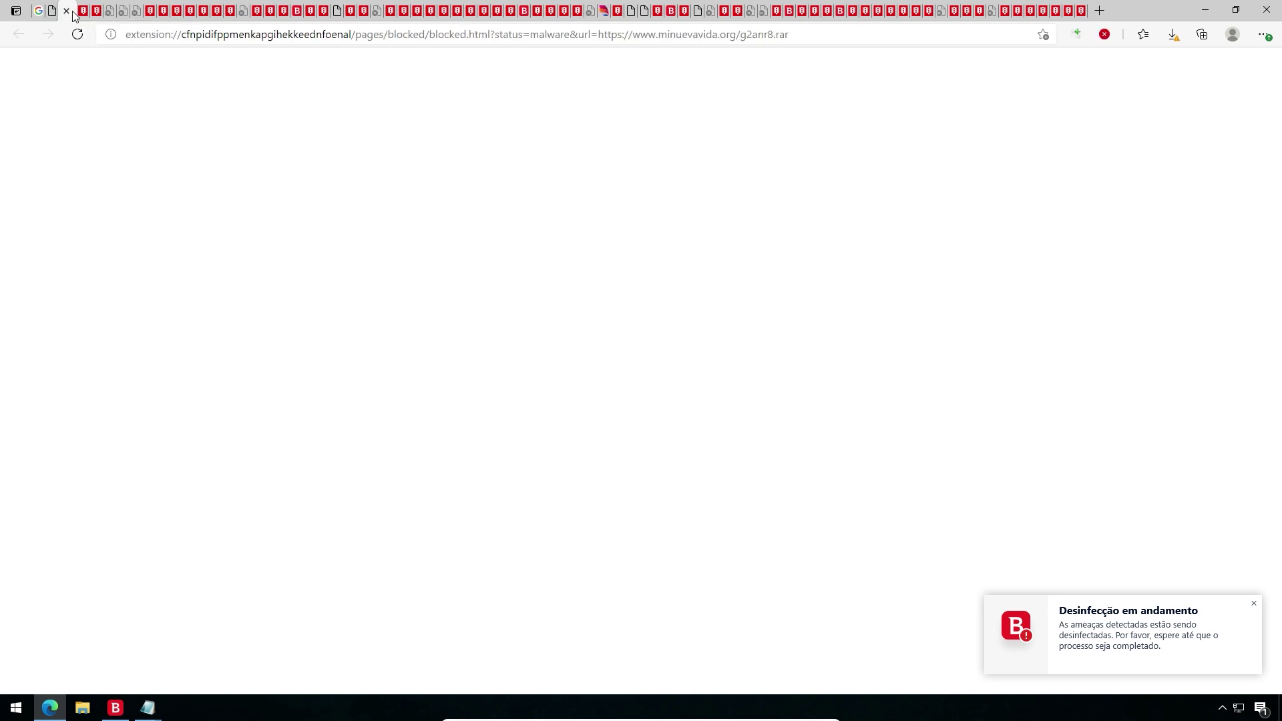
pyautogui.click(68, 11)
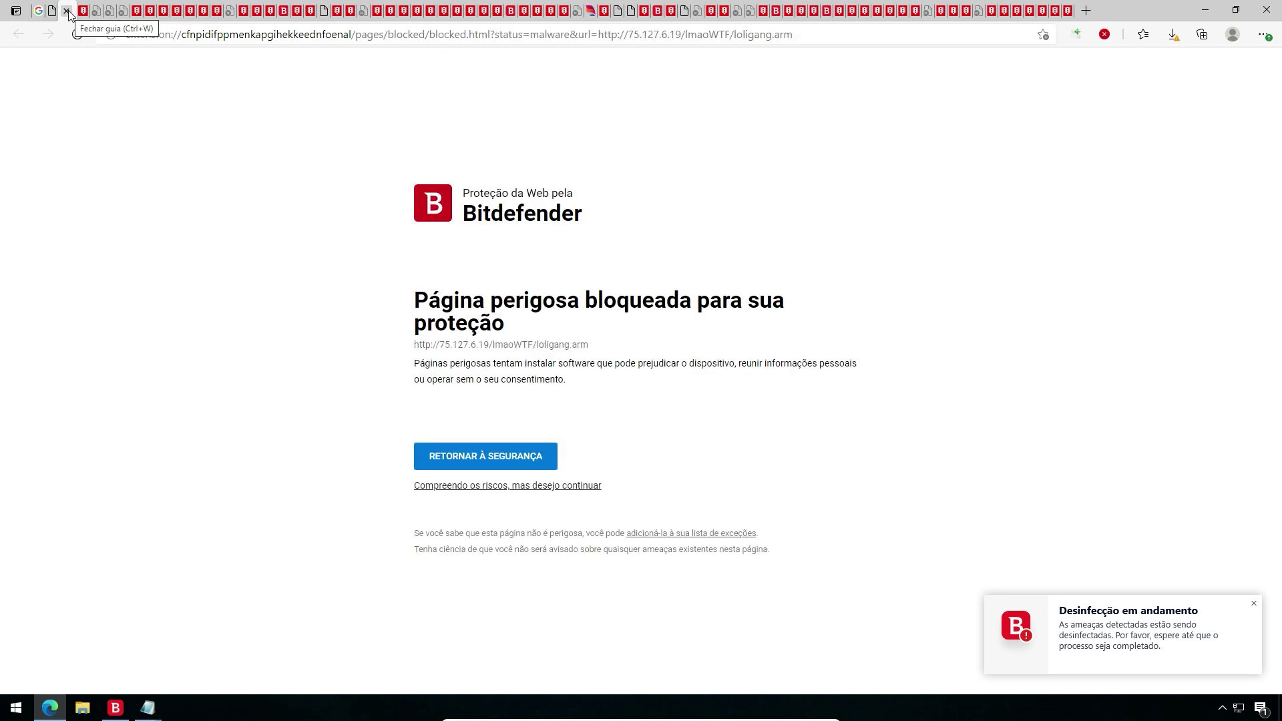
pyautogui.click(67, 11)
pyautogui.click(68, 12)
pyautogui.click(67, 12)
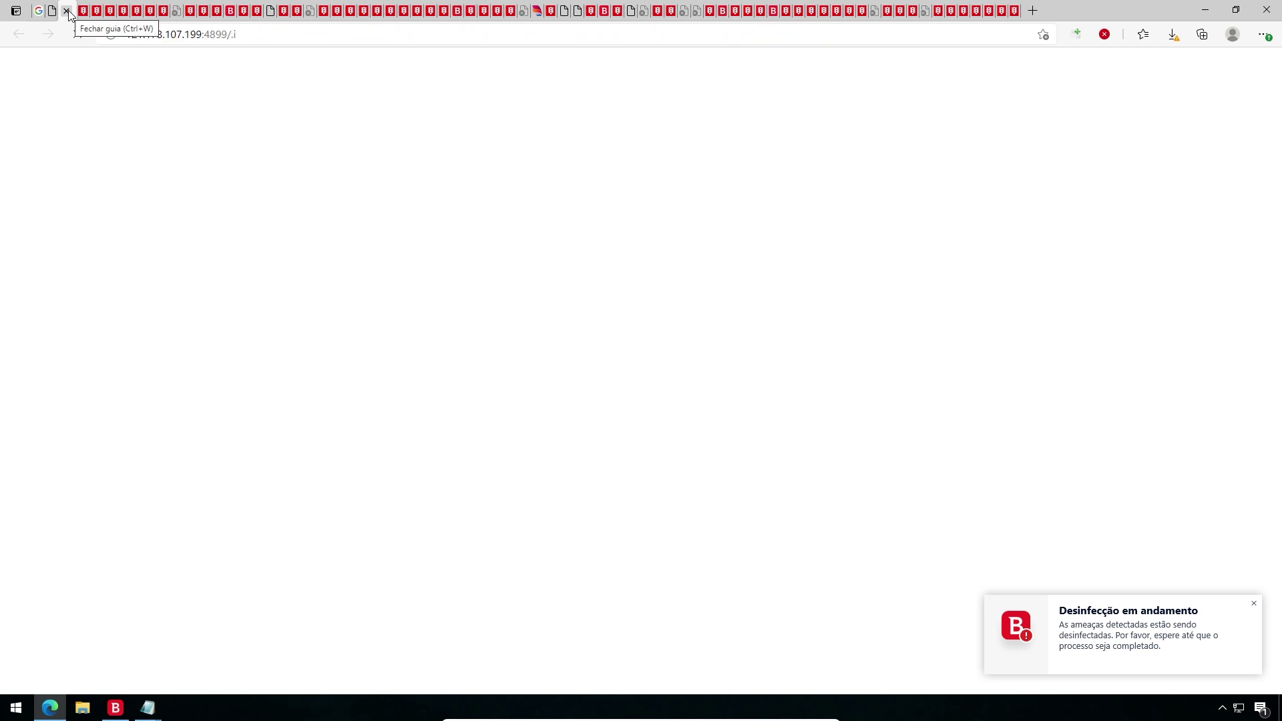
pyautogui.click(67, 11)
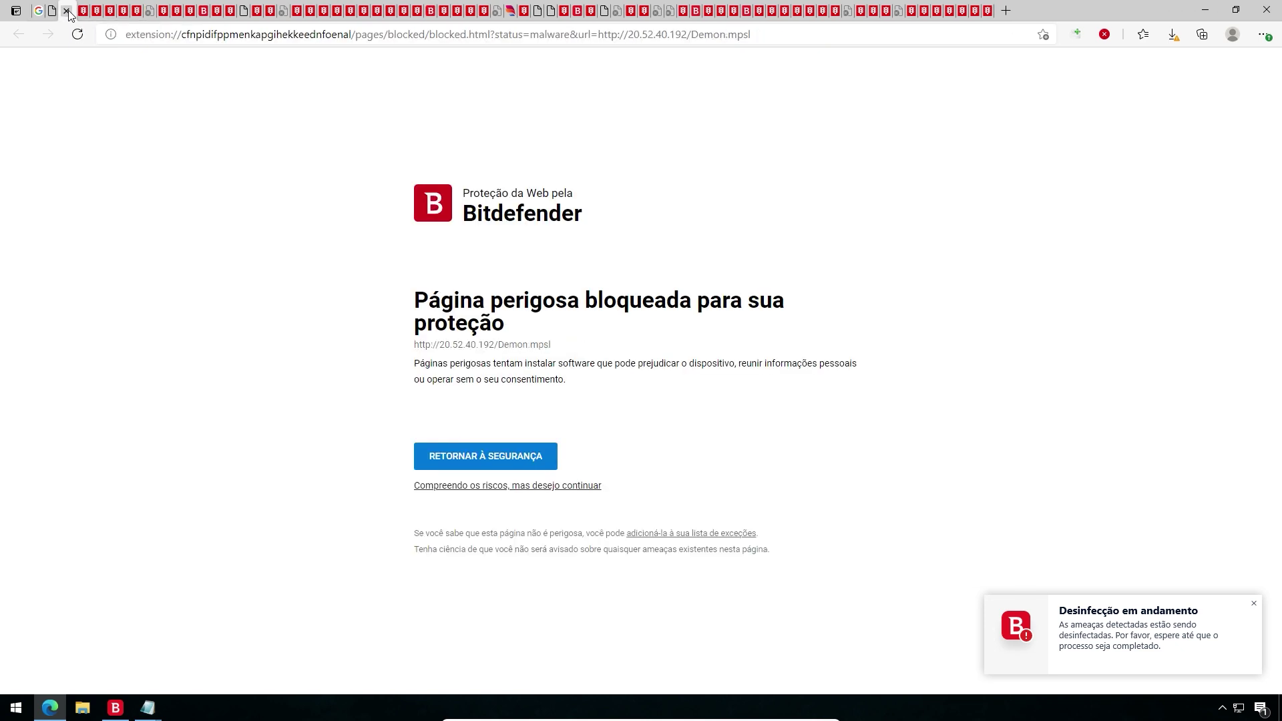
pyautogui.click(68, 11)
pyautogui.click(67, 11)
pyautogui.click(68, 11)
pyautogui.click(67, 11)
pyautogui.click(67, 11)
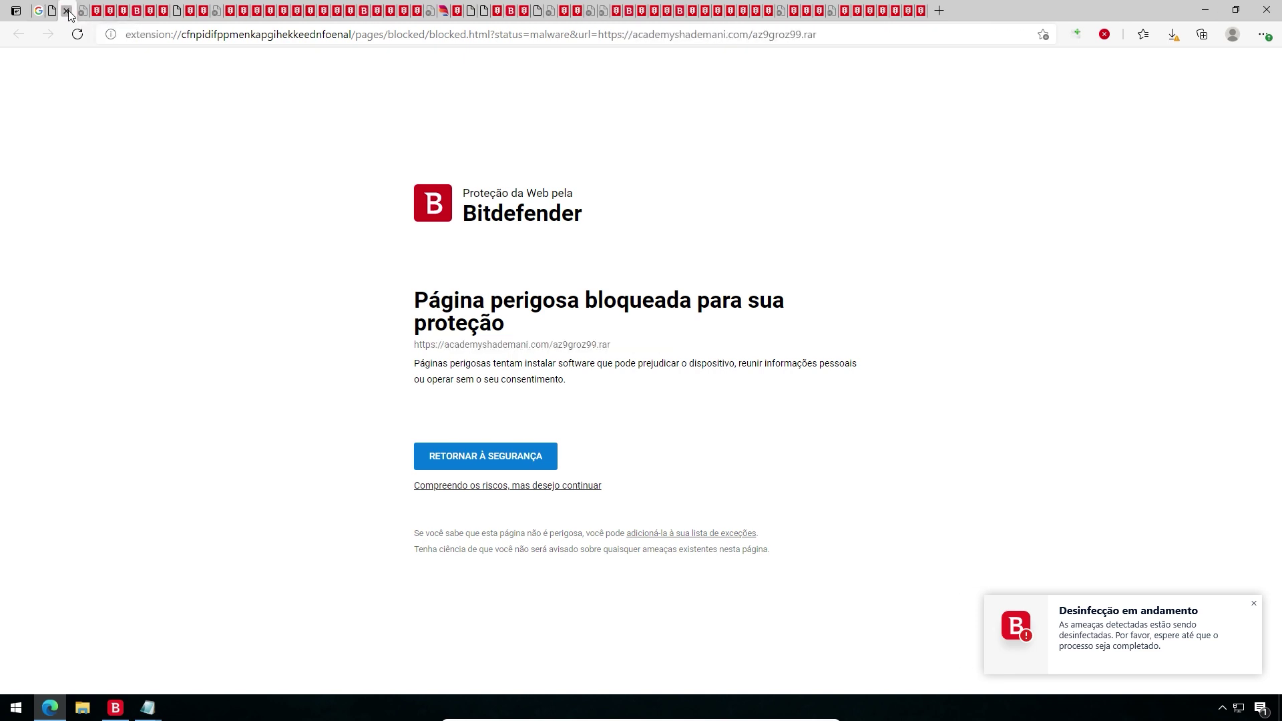
pyautogui.click(67, 11)
pyautogui.click(68, 11)
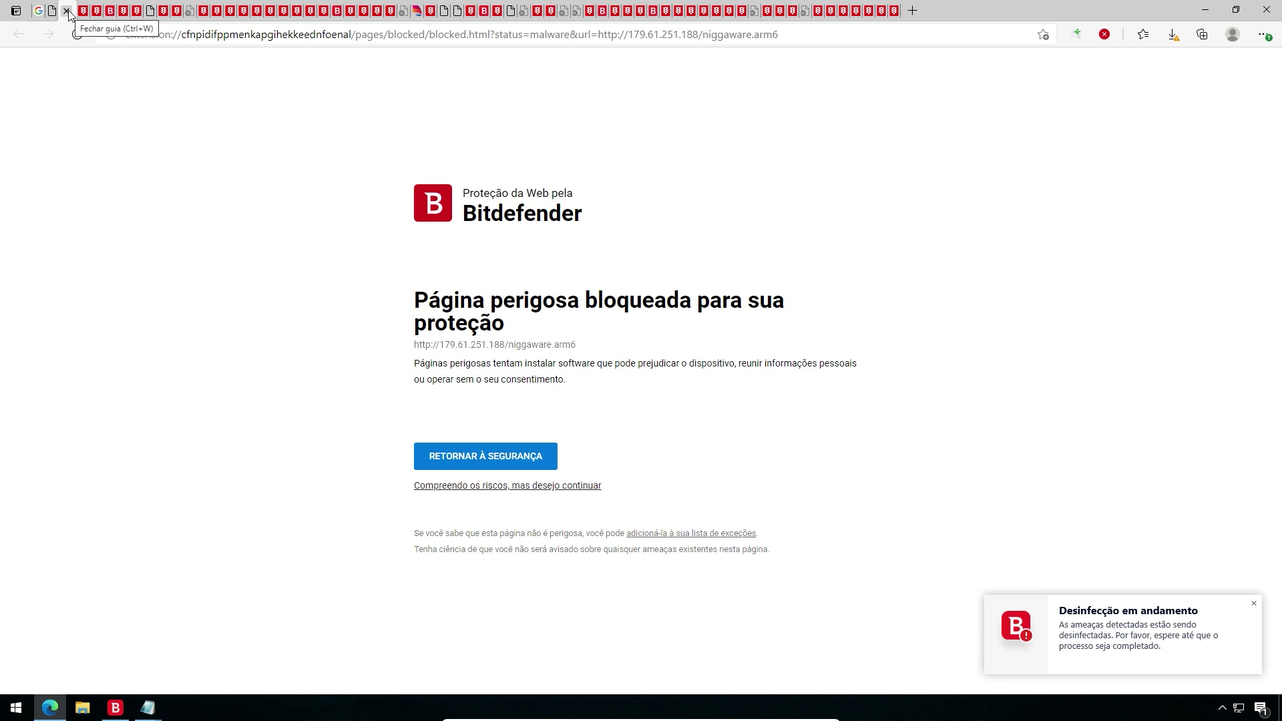
pyautogui.click(67, 11)
pyautogui.click(67, 10)
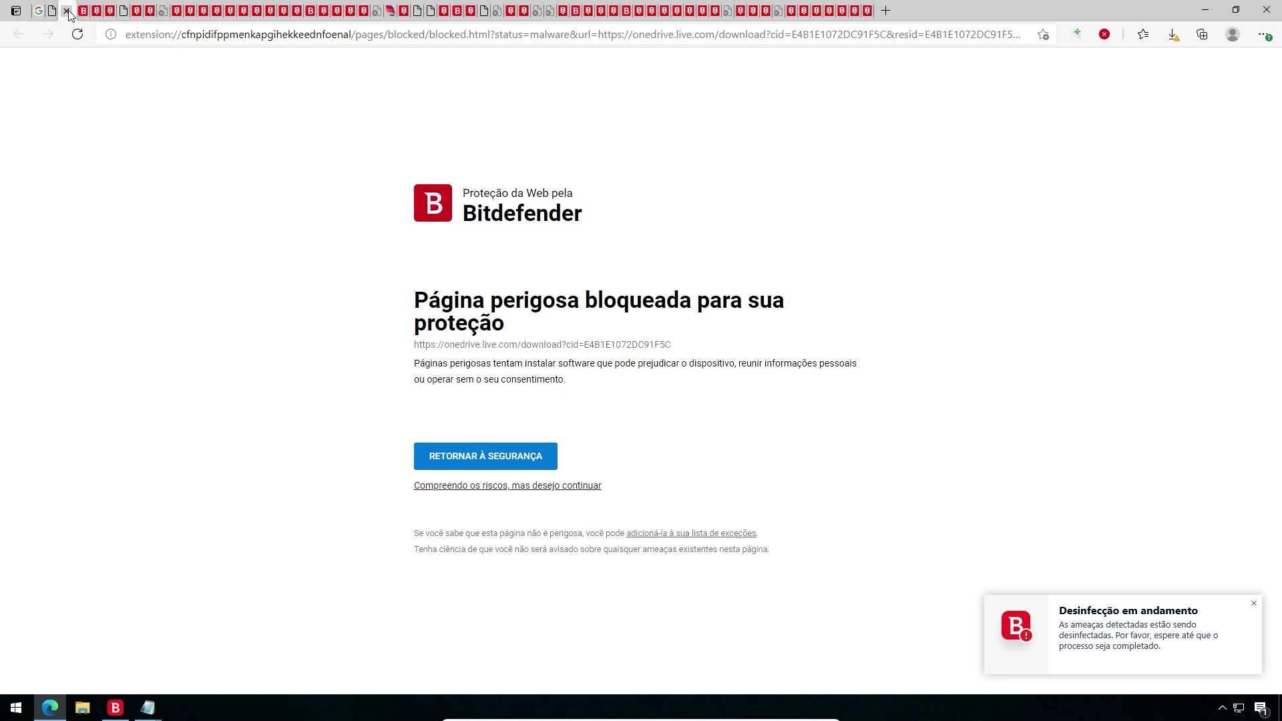
pyautogui.click(68, 11)
pyautogui.click(68, 10)
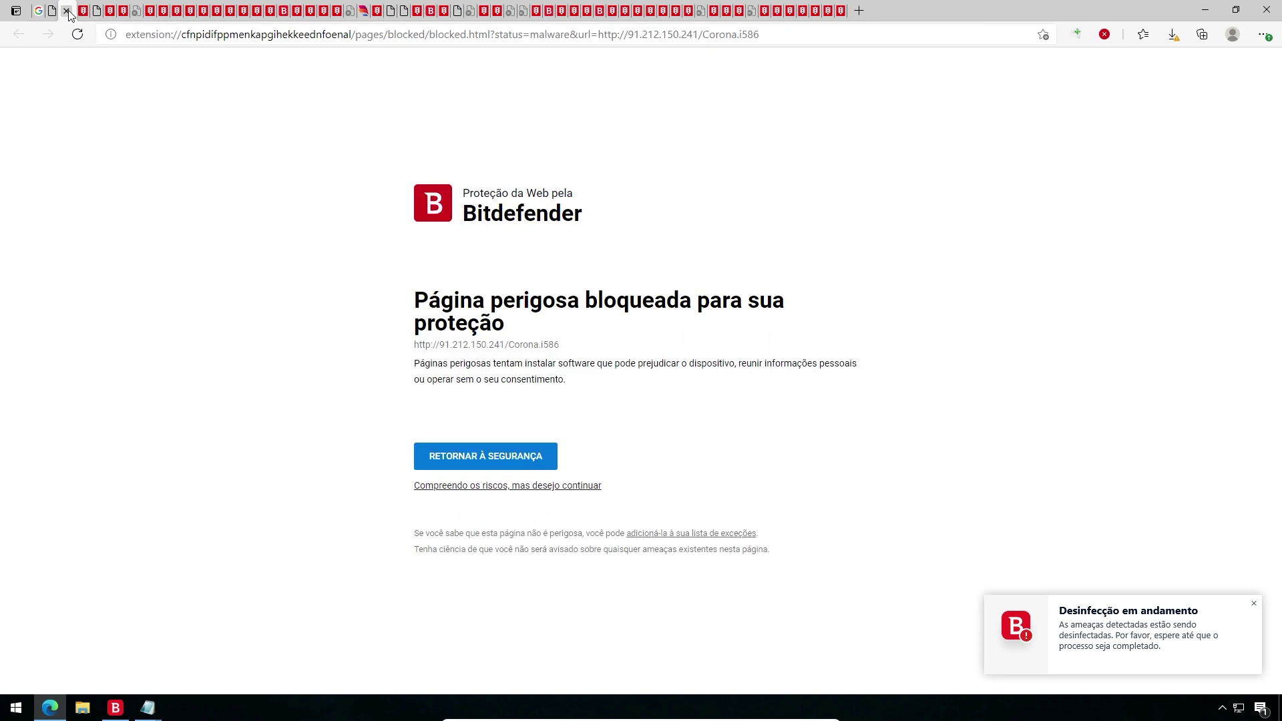
pyautogui.click(67, 10)
pyautogui.click(67, 11)
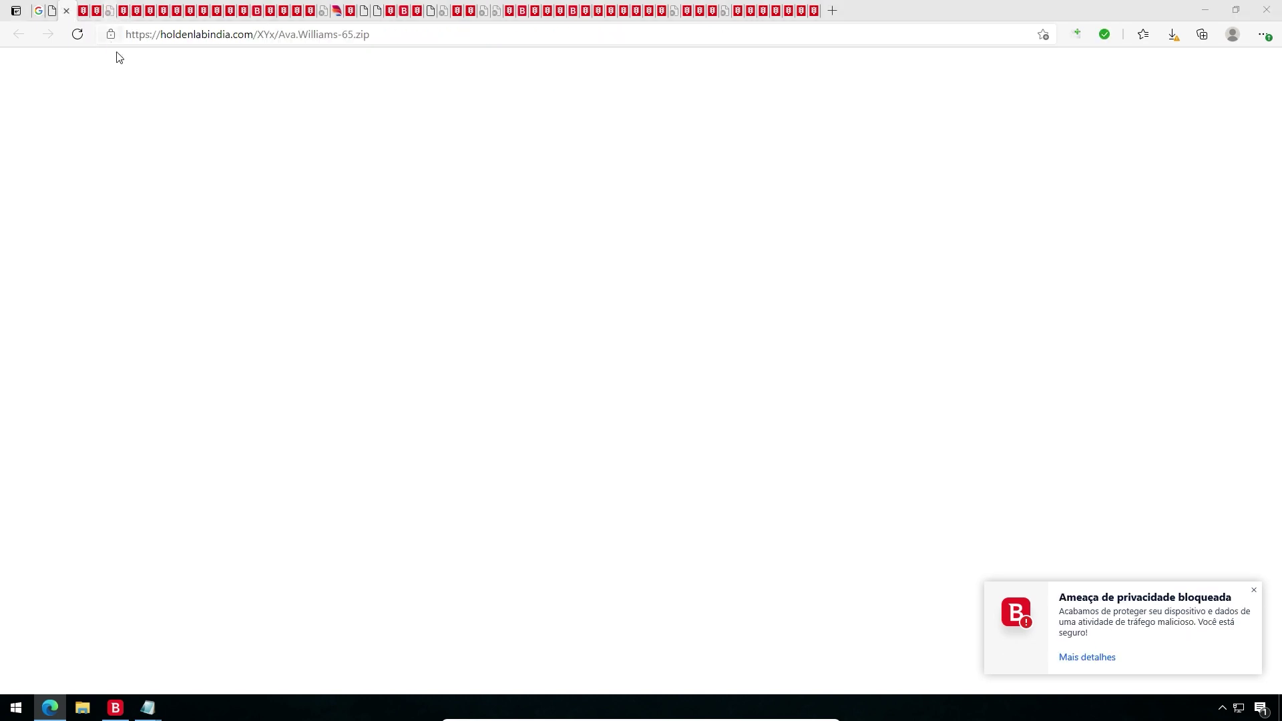
# - Keep the holdenlabindia.com tab, and close the tabs after it one by one up to the headwaytrd.com Oliver.Johnson-56.zip tab
pyautogui.click(96, 12)
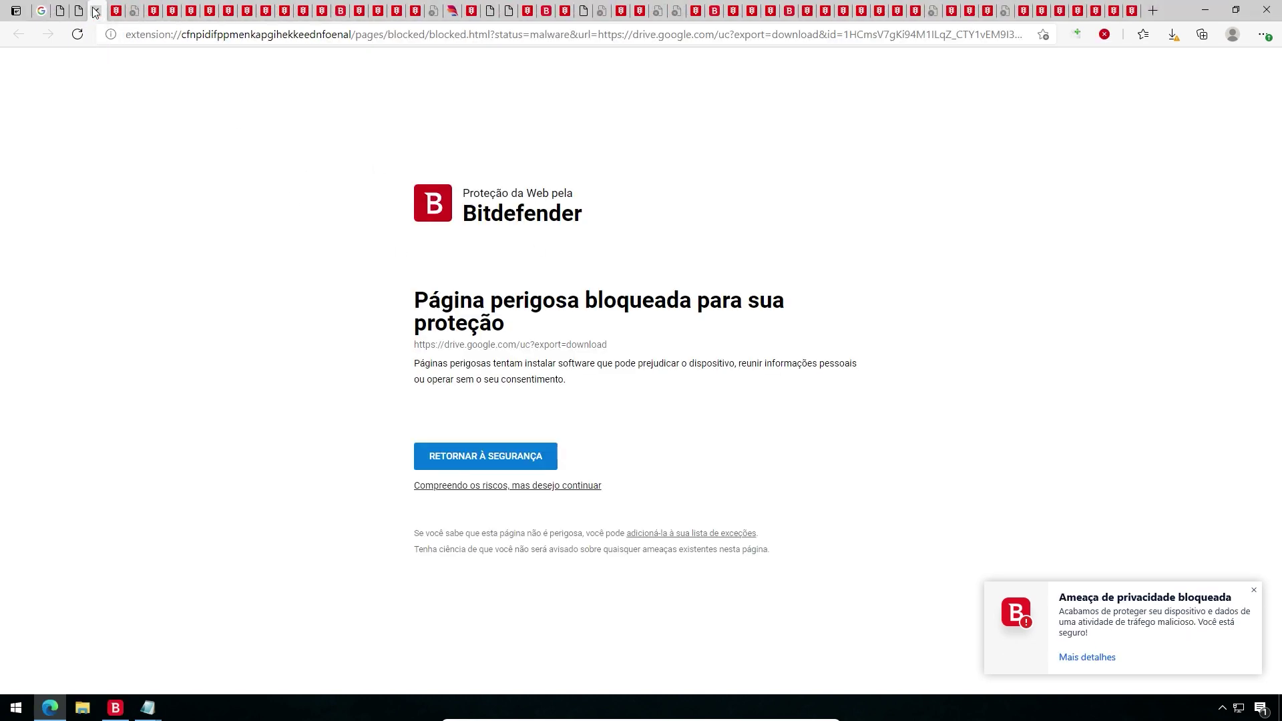
pyautogui.click(96, 12)
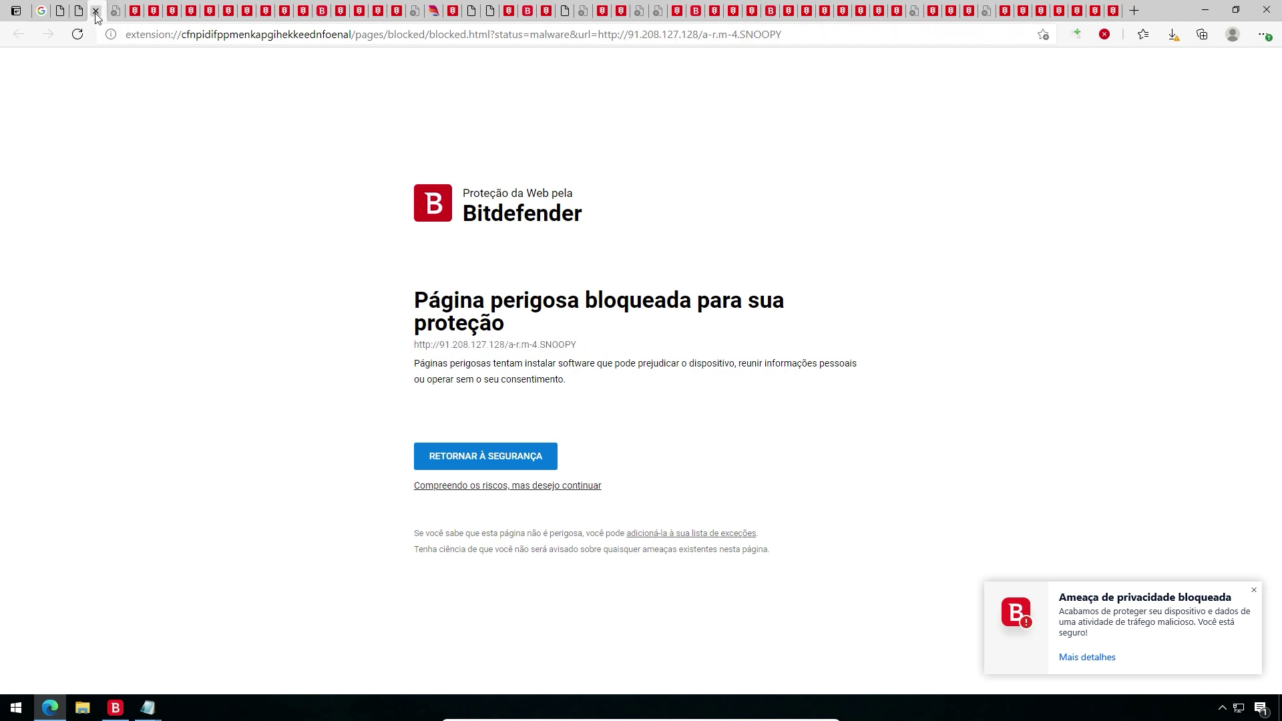
pyautogui.click(96, 12)
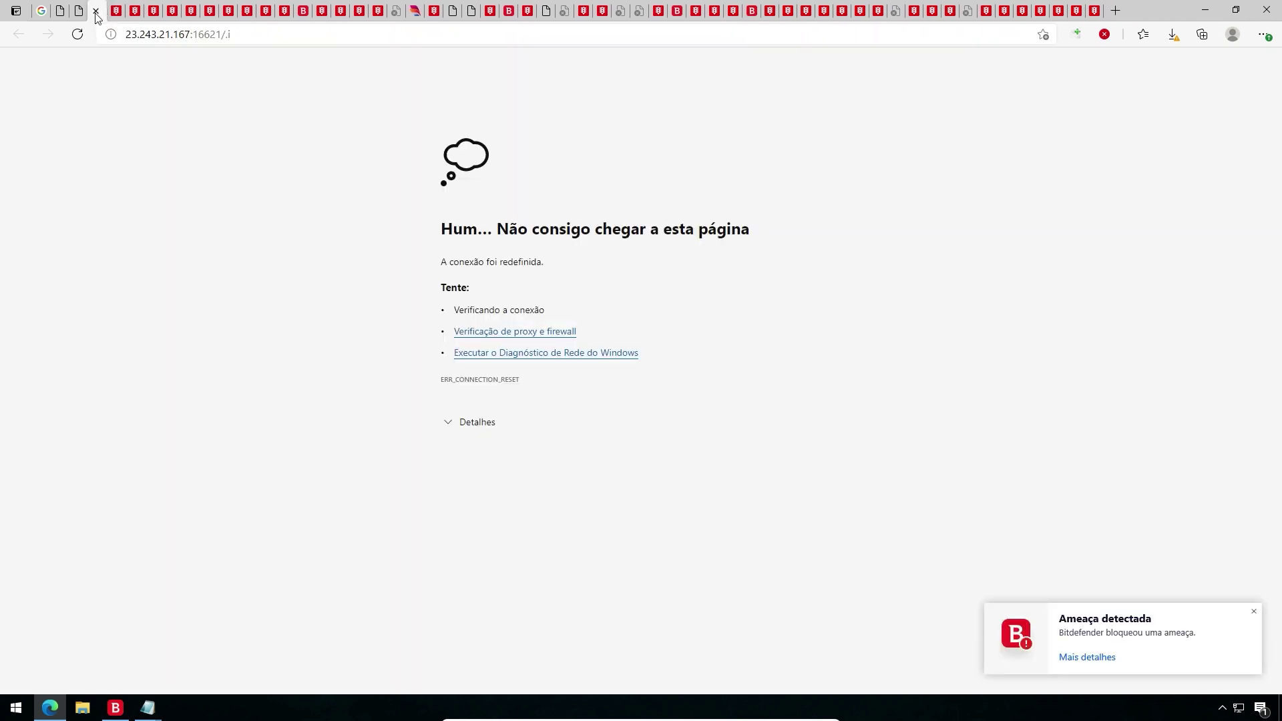
pyautogui.click(95, 12)
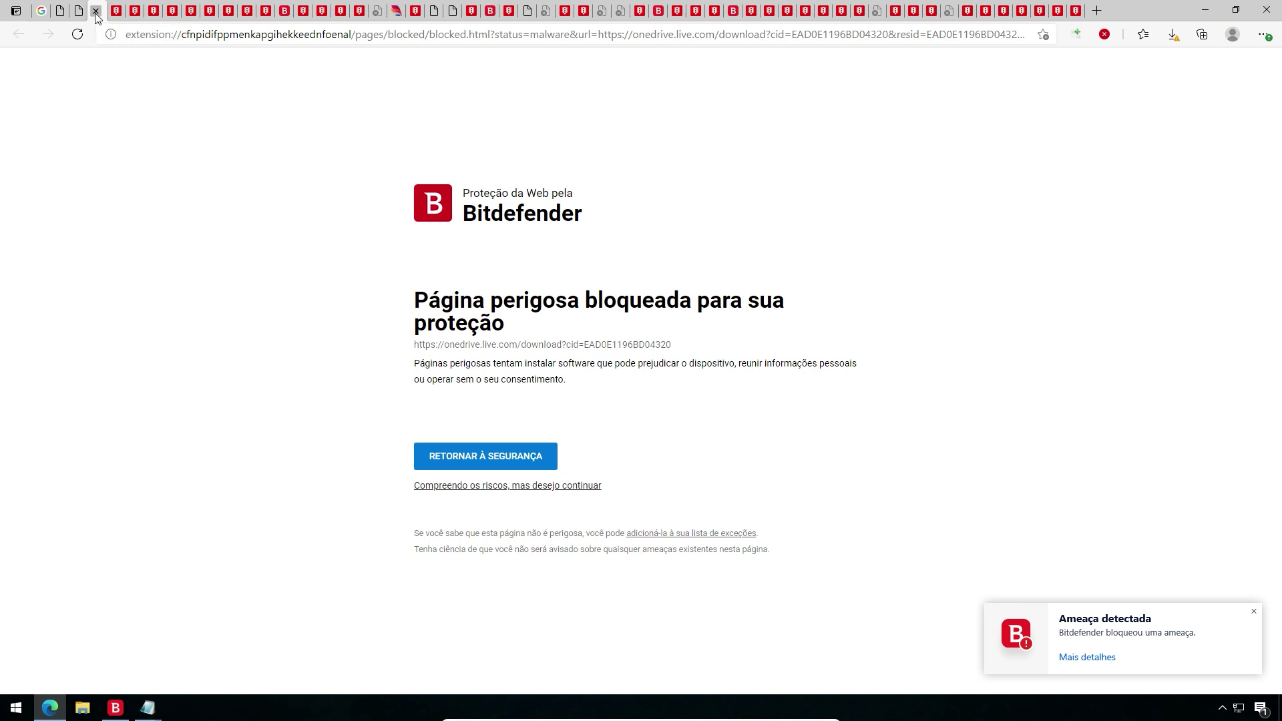
pyautogui.click(96, 12)
pyautogui.click(96, 12)
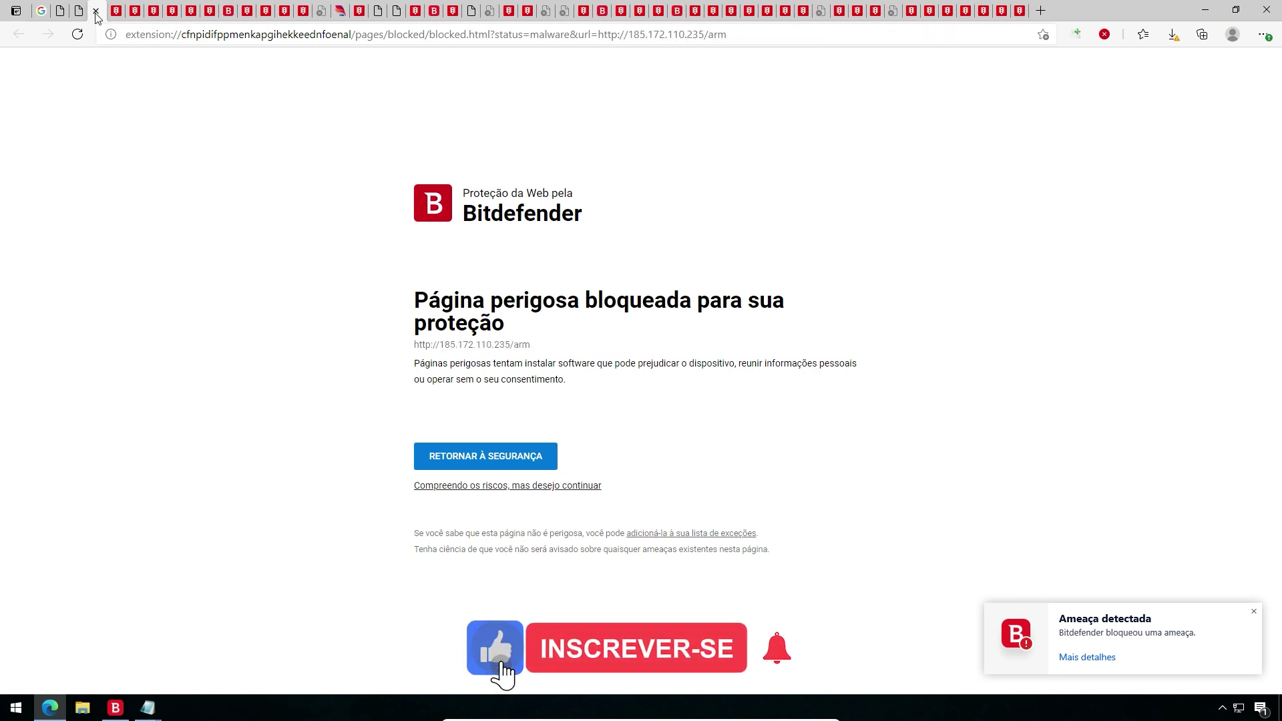
pyautogui.click(96, 12)
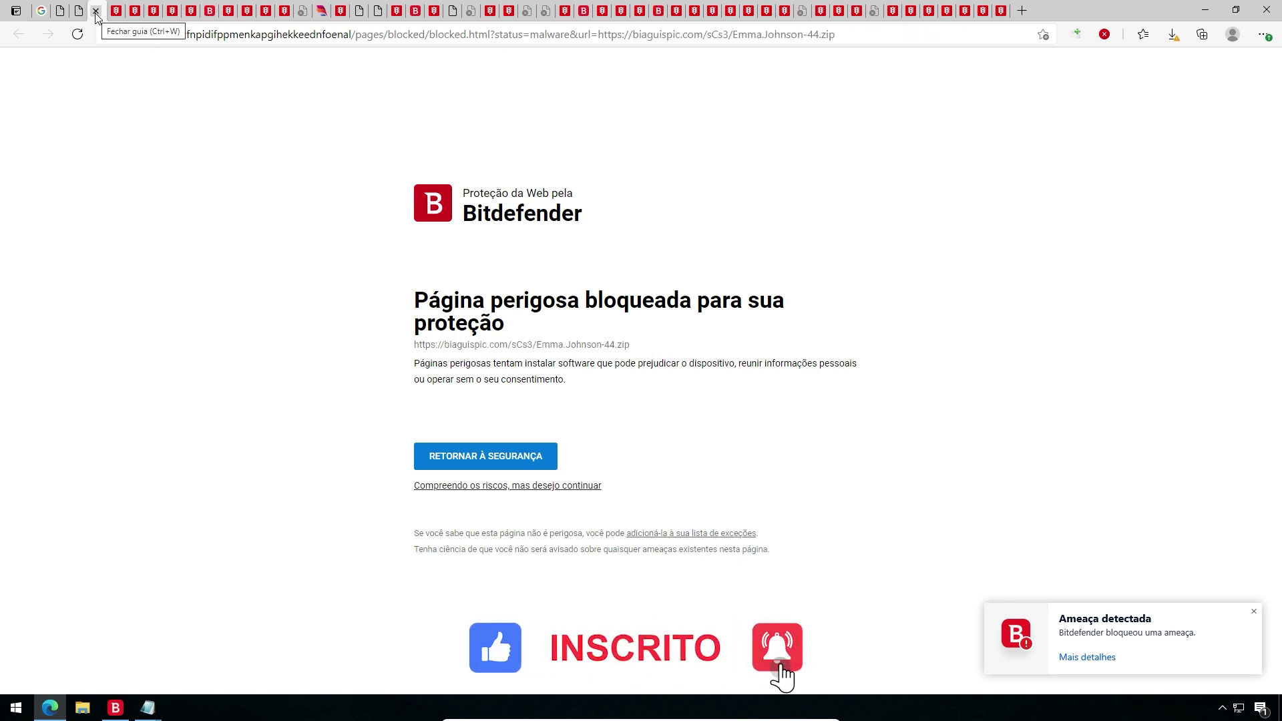
pyautogui.click(95, 12)
pyautogui.click(98, 12)
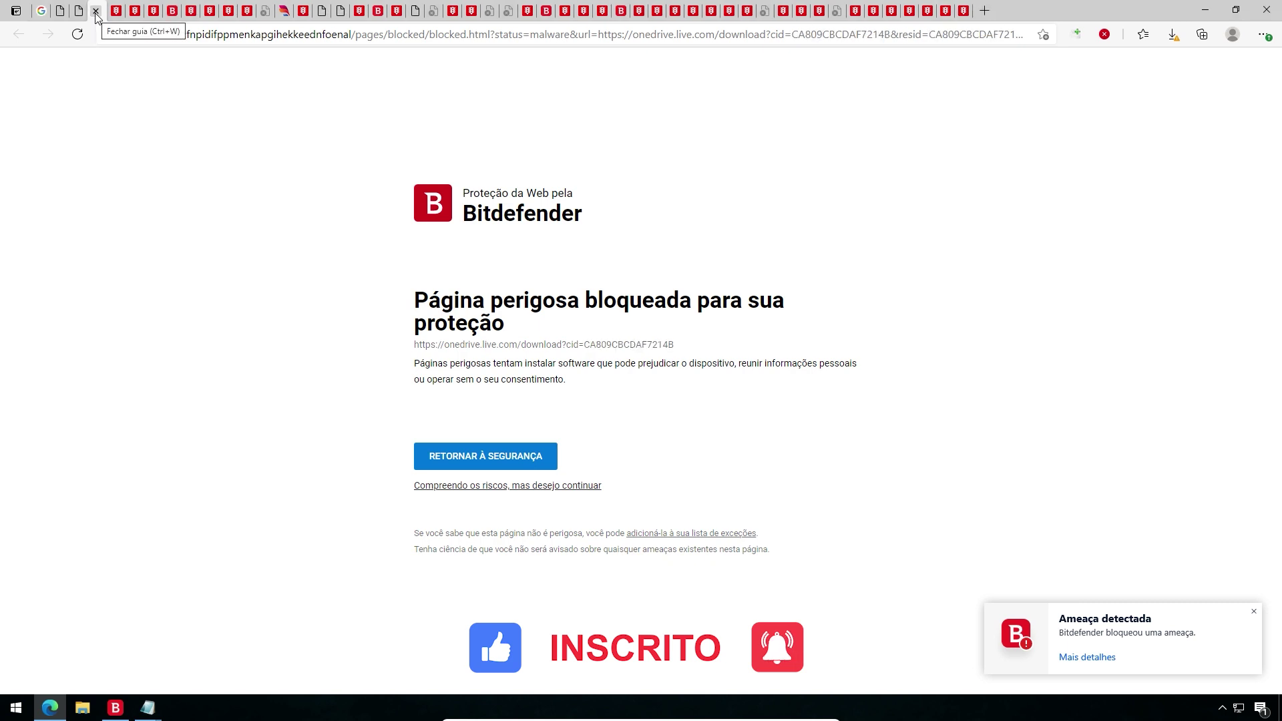
pyautogui.click(97, 12)
pyautogui.click(96, 12)
pyautogui.click(96, 12)
pyautogui.click(96, 12)
pyautogui.click(97, 12)
pyautogui.click(97, 12)
pyautogui.click(96, 12)
pyautogui.click(96, 12)
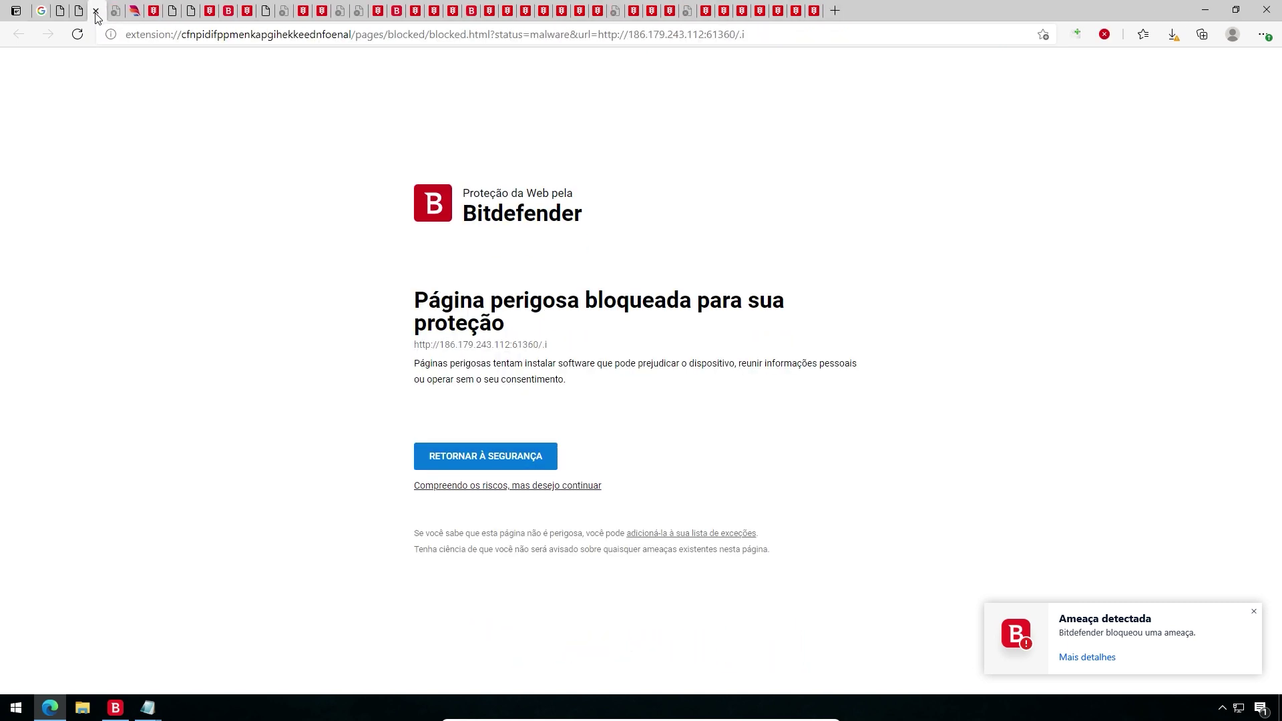
pyautogui.click(96, 12)
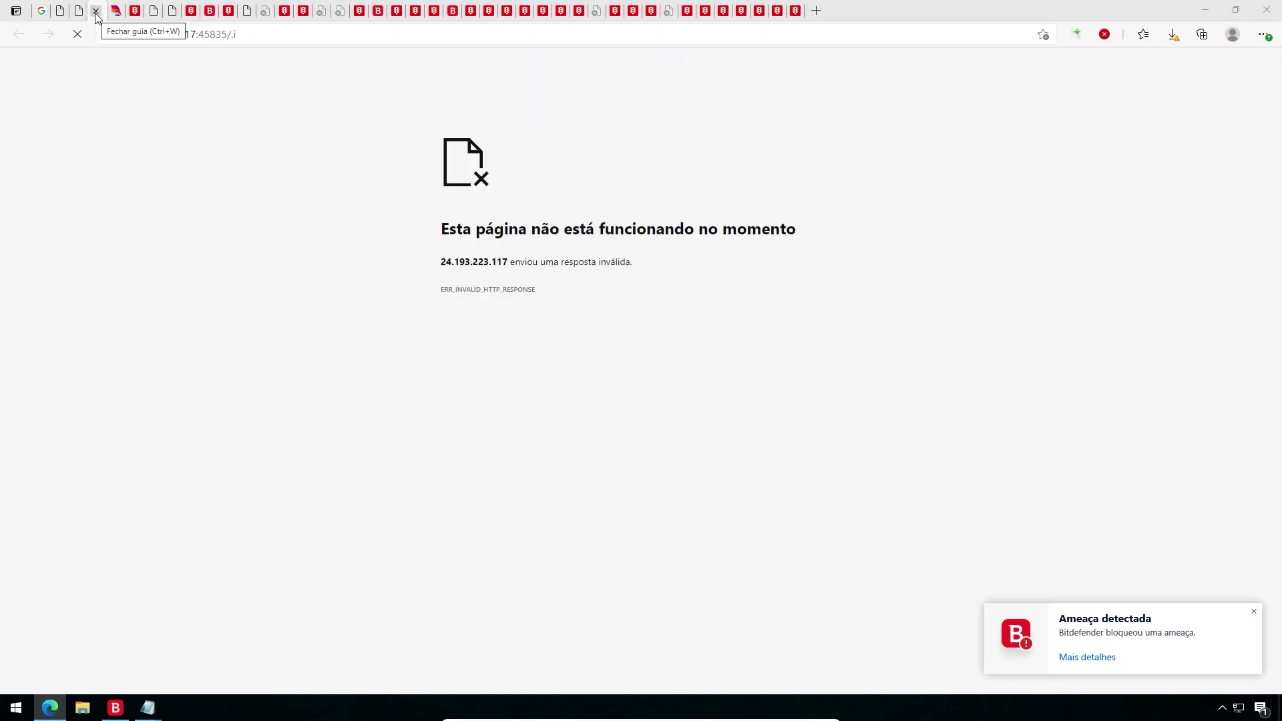
pyautogui.click(96, 12)
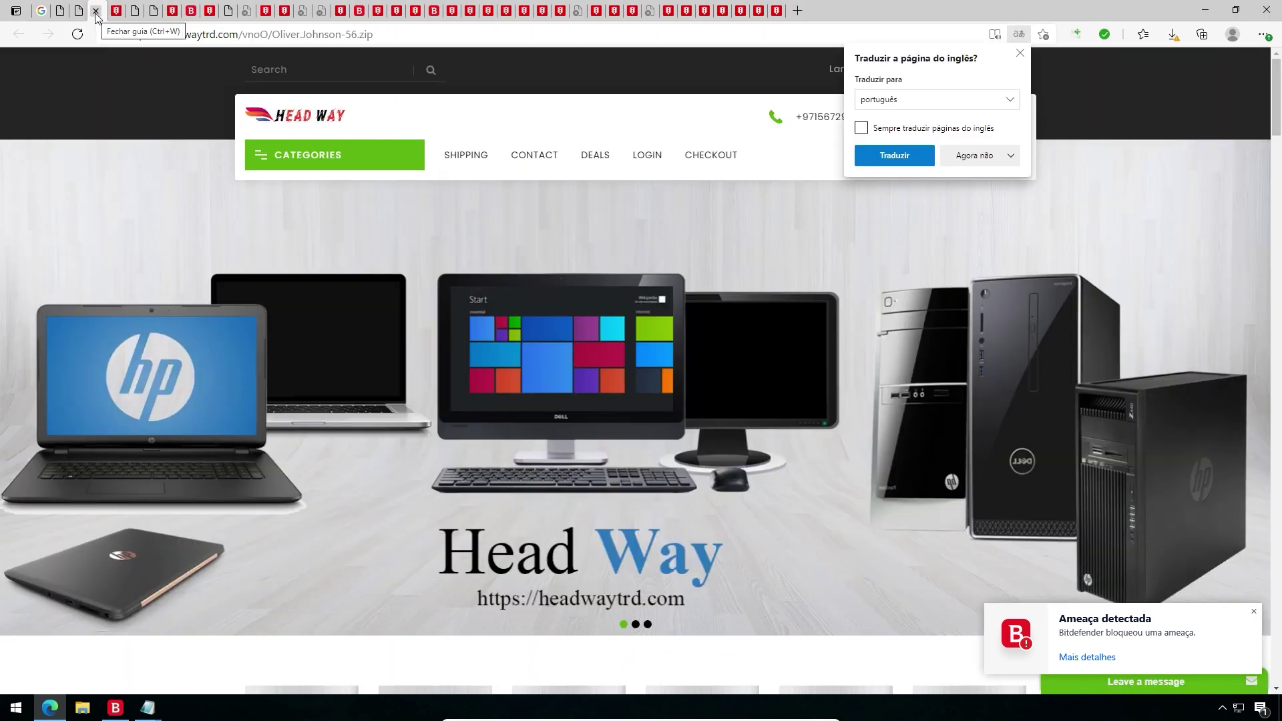
# - Close the blocked 1.247.221.142:40603 tab, and look through the headwaytrd.com store page before closing its tab
pyautogui.click(116, 12)
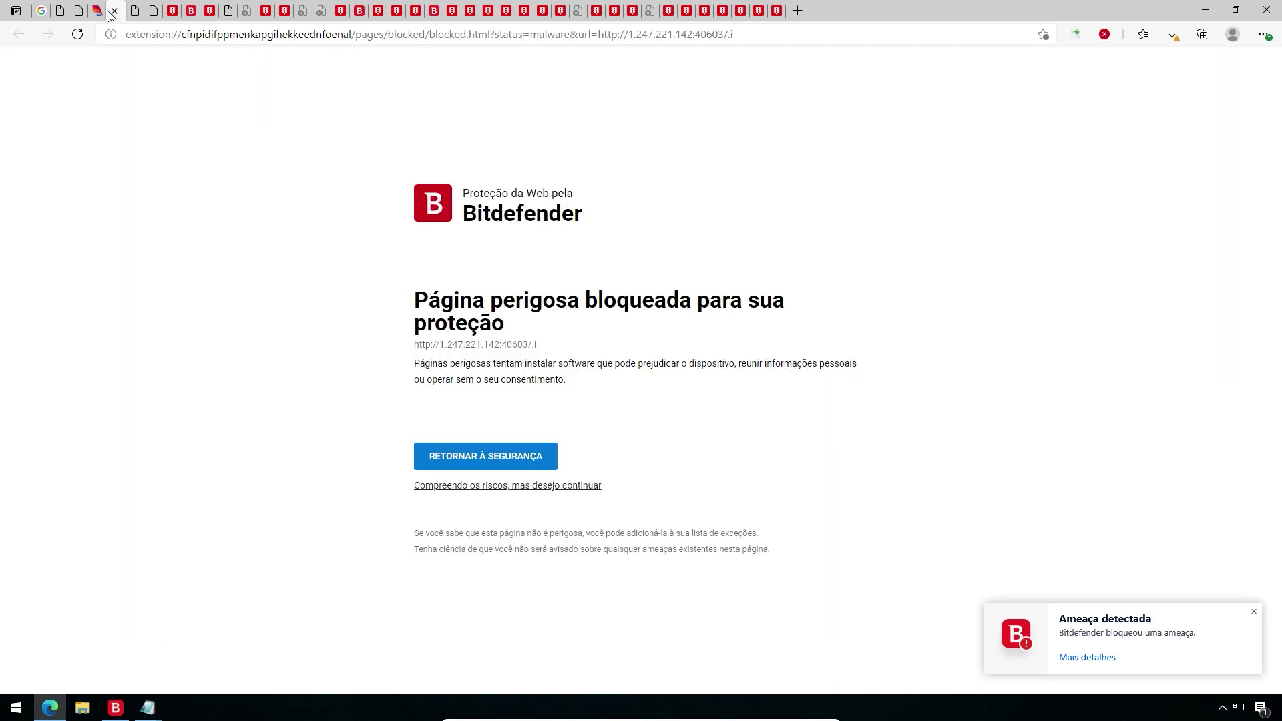
pyautogui.click(115, 12)
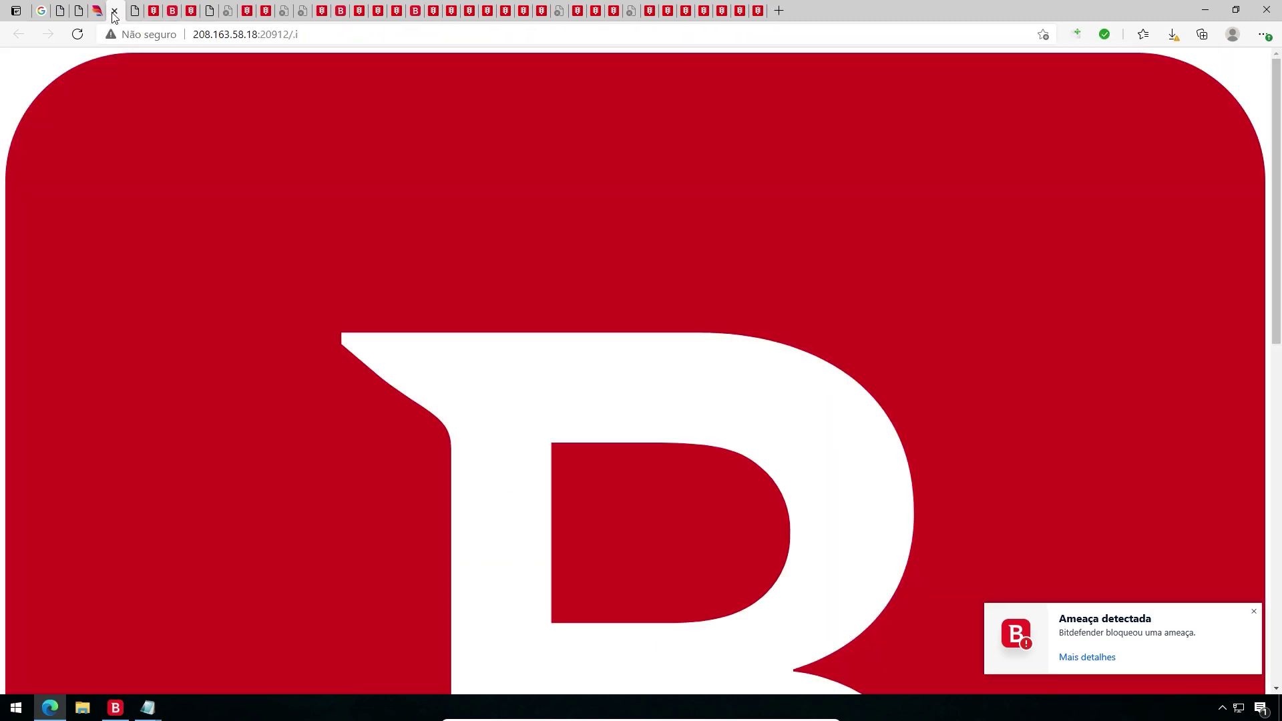
pyautogui.scroll(-2, 626, 232)
pyautogui.scroll(-15, 626, 232)
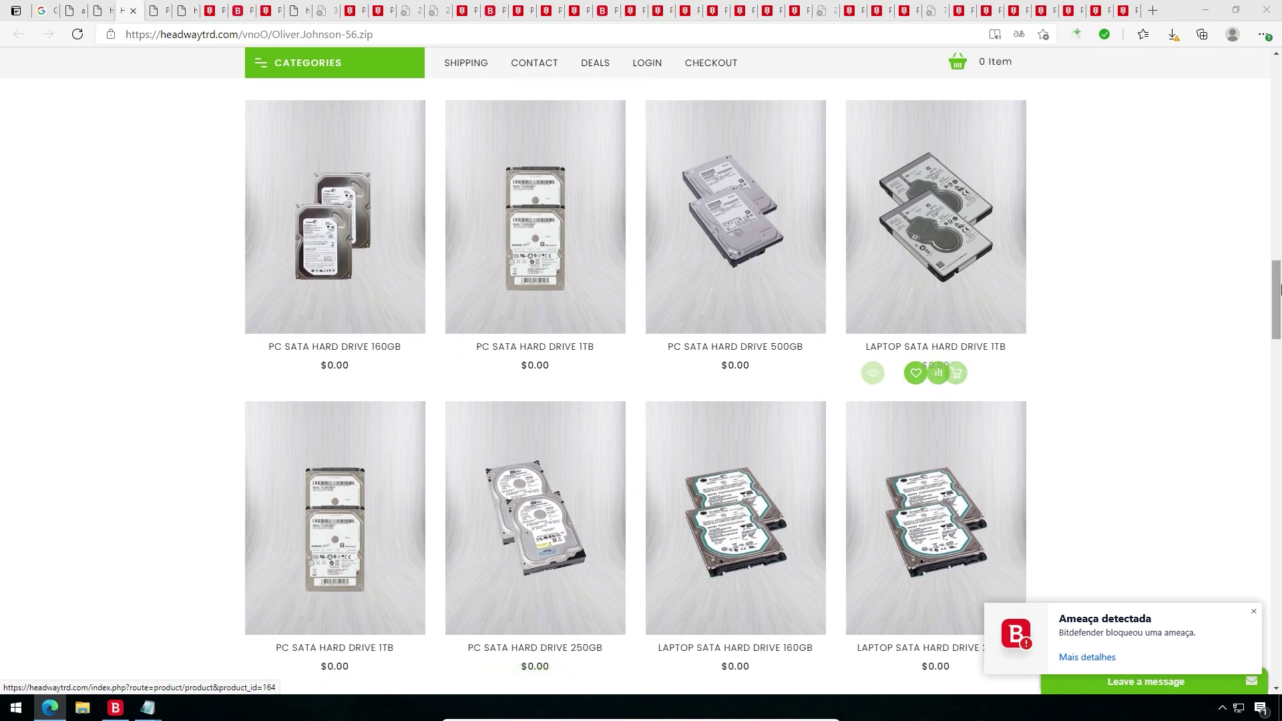
pyautogui.moveTo(1277, 334); pyautogui.dragTo(1197, 66)
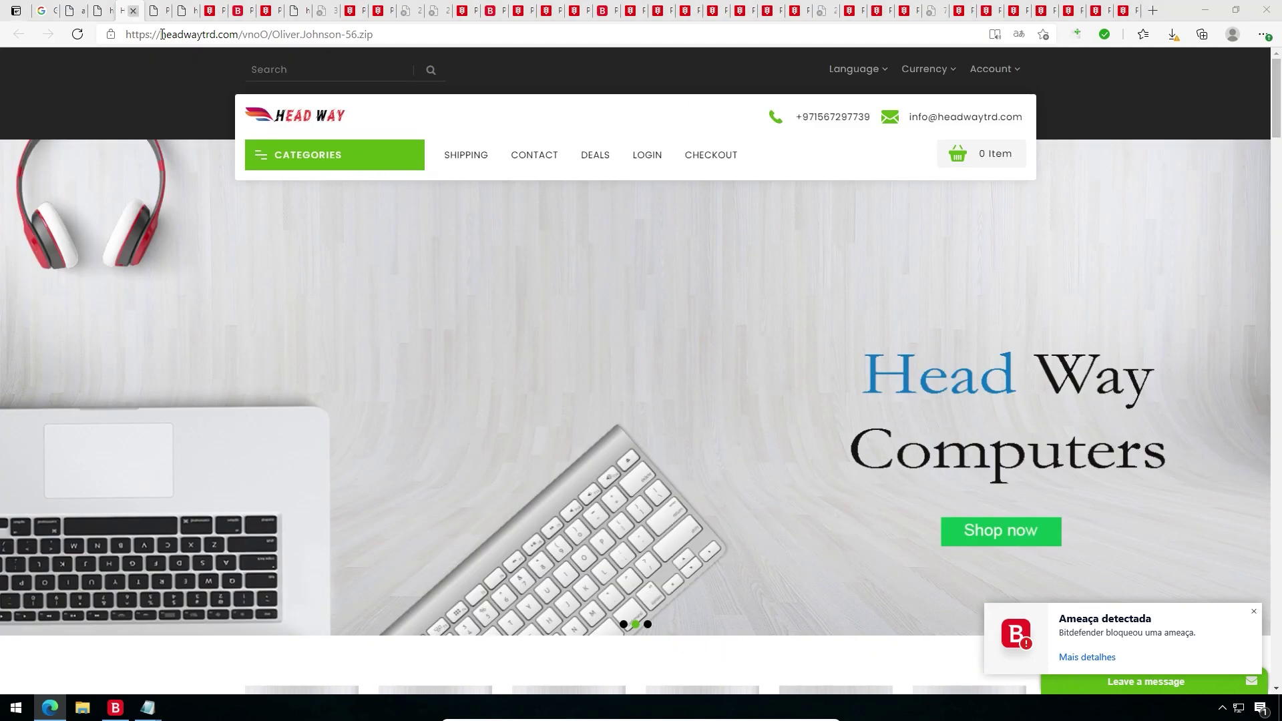
pyautogui.click(134, 12)
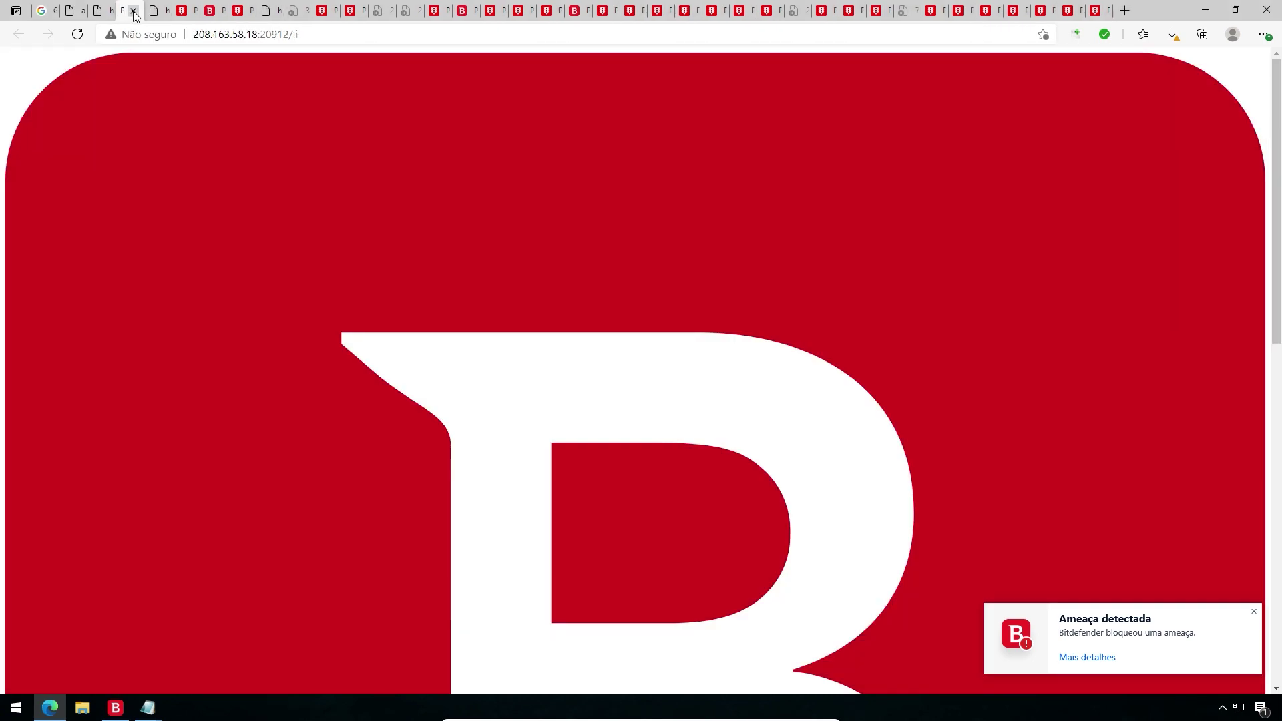
# - Close all remaining test tabs, leaving only the Google tab, and restore the browser window to its smaller size
pyautogui.click(133, 11)
pyautogui.click(133, 12)
pyautogui.click(134, 11)
pyautogui.click(133, 11)
pyautogui.click(134, 11)
pyautogui.click(134, 12)
pyautogui.click(133, 11)
pyautogui.click(134, 11)
pyautogui.click(133, 11)
pyautogui.click(133, 11)
pyautogui.click(134, 12)
pyautogui.click(134, 11)
pyautogui.click(134, 11)
pyautogui.click(134, 11)
pyautogui.click(134, 11)
pyautogui.click(133, 11)
pyautogui.click(133, 11)
pyautogui.click(134, 11)
pyautogui.click(133, 12)
pyautogui.click(134, 12)
pyautogui.click(134, 12)
pyautogui.click(133, 12)
pyautogui.click(134, 12)
pyautogui.click(133, 11)
pyautogui.click(133, 11)
pyautogui.click(134, 12)
pyautogui.click(133, 12)
pyautogui.click(136, 11)
pyautogui.click(136, 11)
pyautogui.click(136, 11)
pyautogui.click(135, 12)
pyautogui.click(136, 11)
pyautogui.click(134, 12)
pyautogui.click(133, 11)
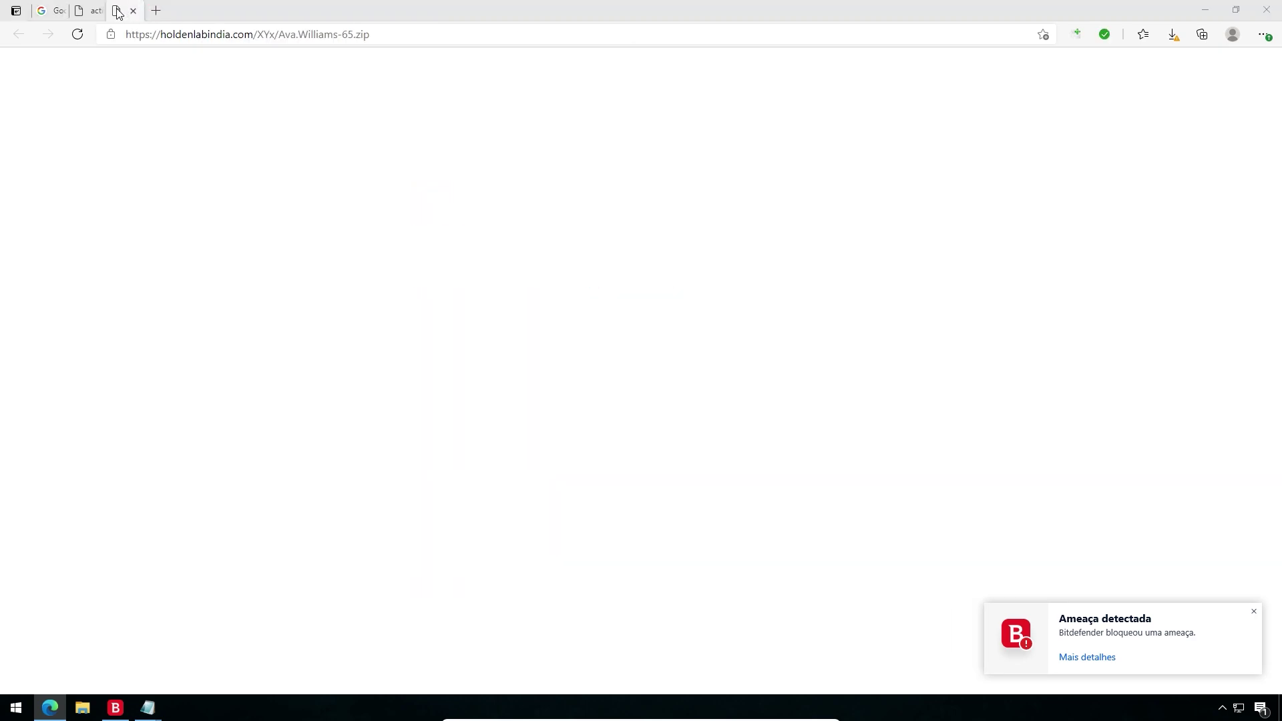
pyautogui.click(133, 12)
pyautogui.click(130, 11)
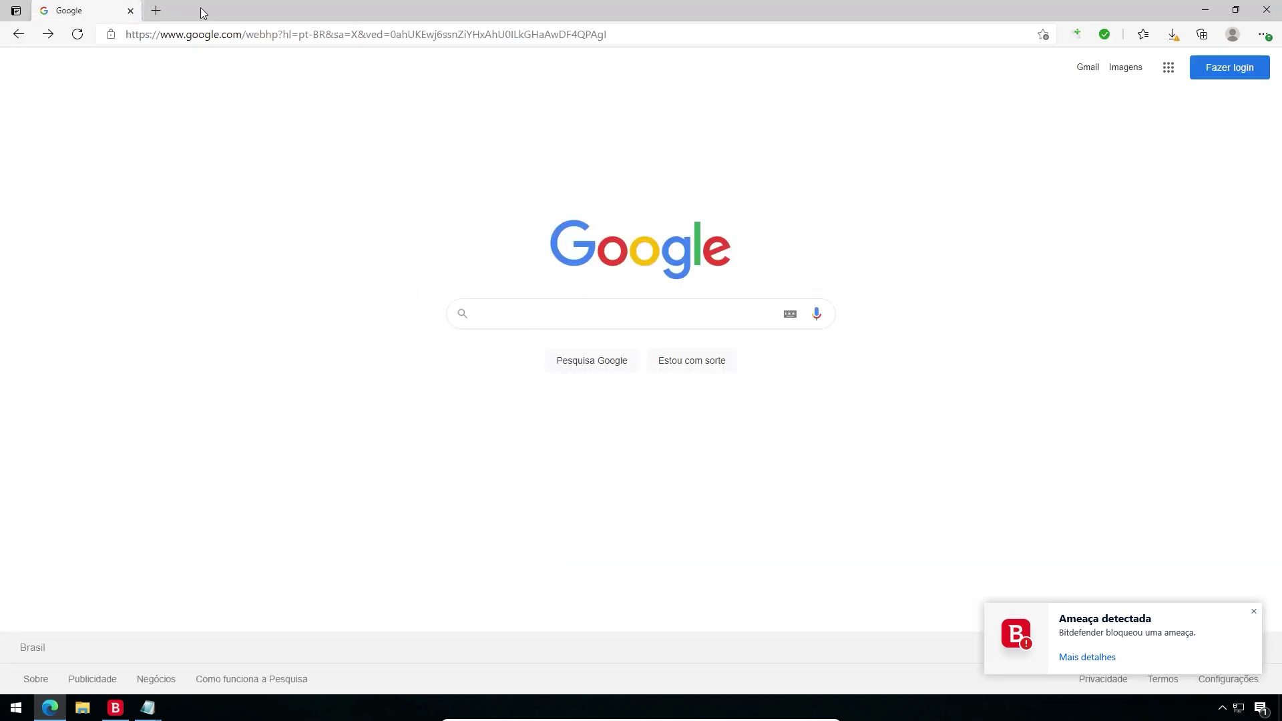
pyautogui.click(1237, 11)
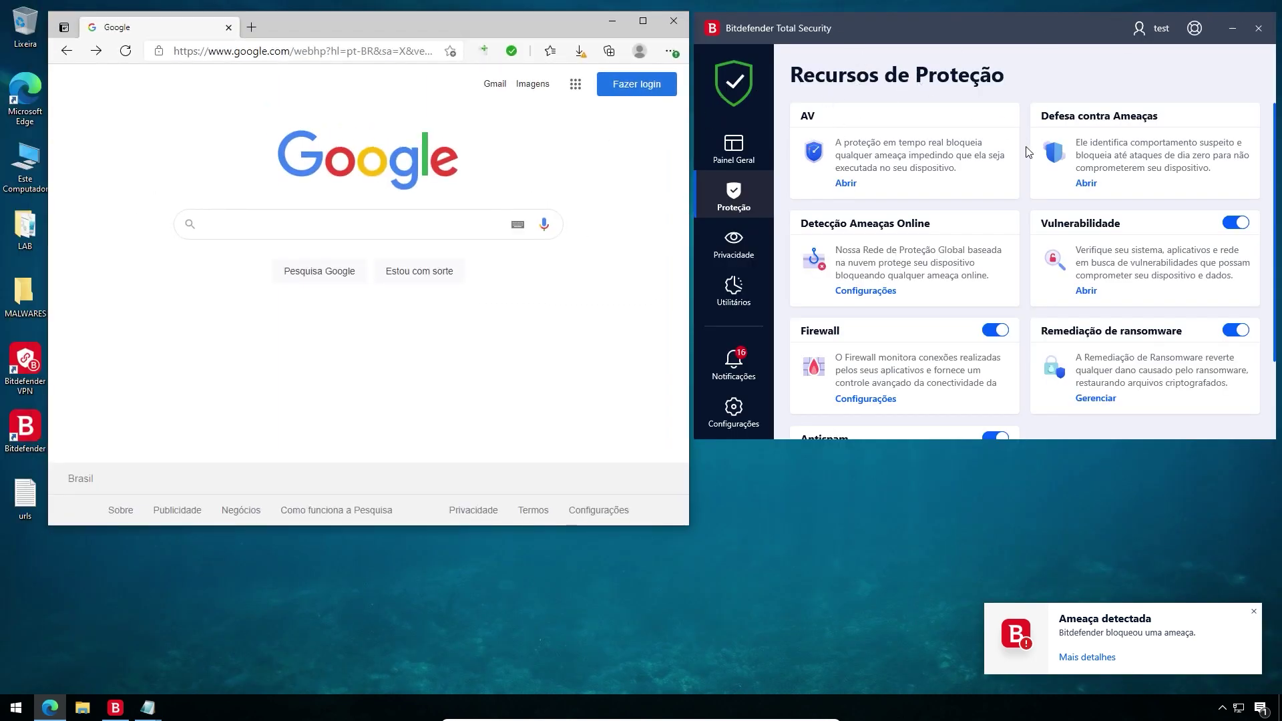
# - Copy a new block of URLs from further down the urls list in Notepad, and close the file
pyautogui.click(1018, 170)
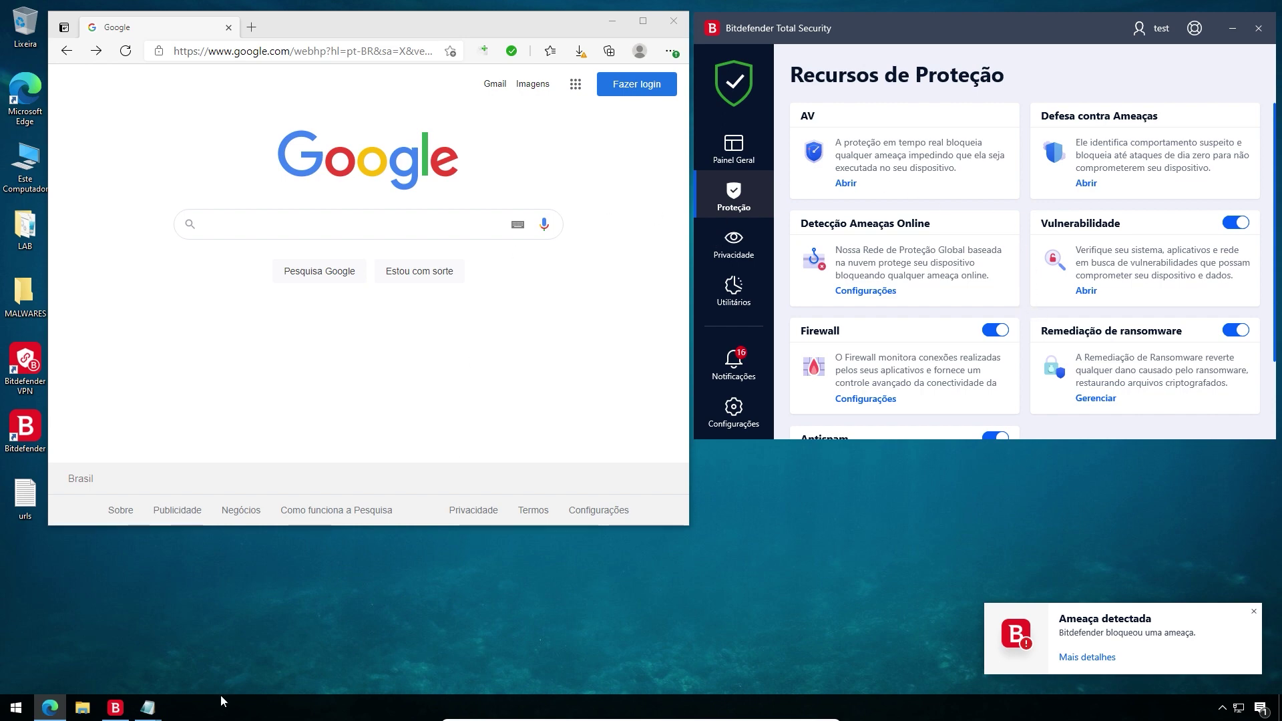
pyautogui.moveTo(157, 706)
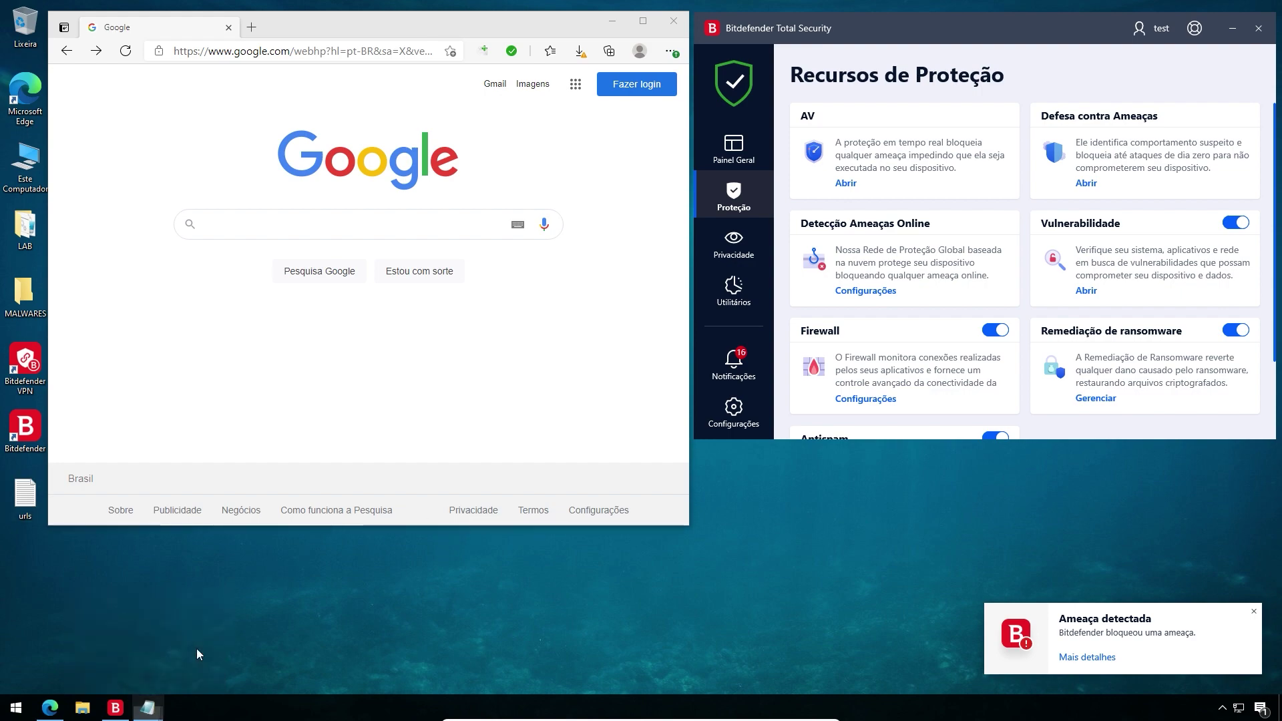
pyautogui.click(187, 647)
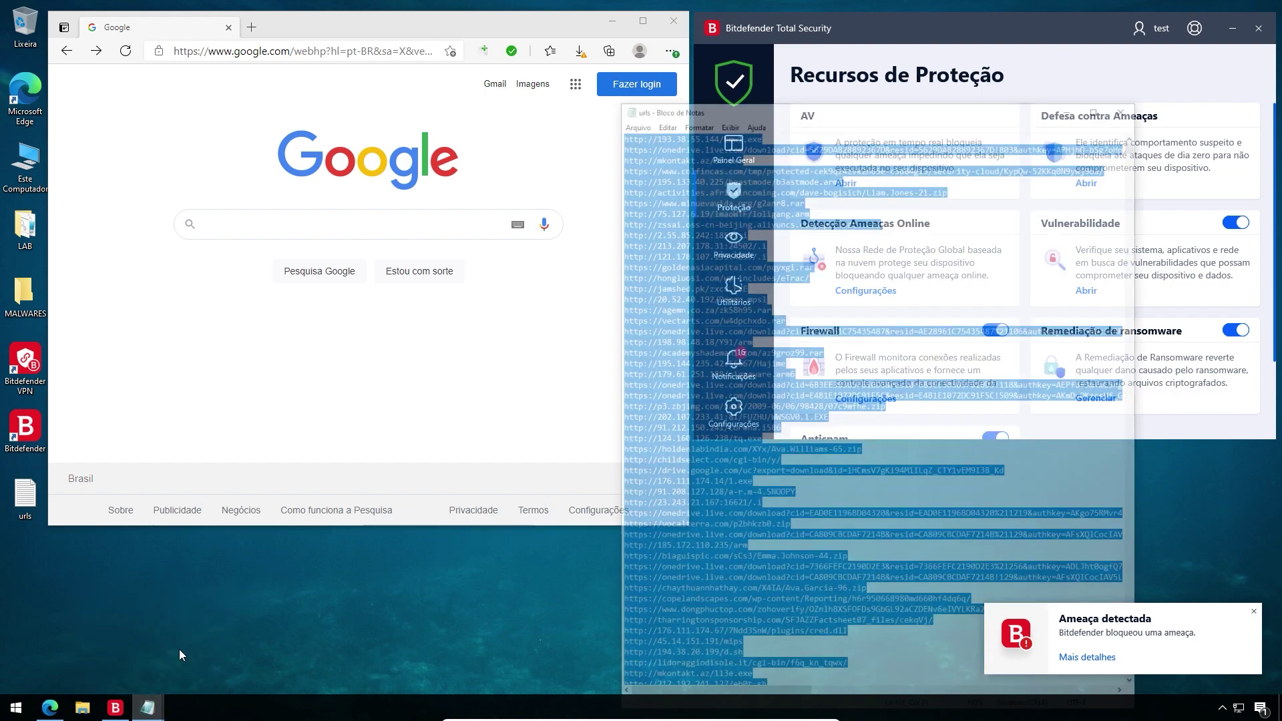
pyautogui.click(840, 495)
pyautogui.moveTo(1267, 62); pyautogui.dragTo(1268, 81)
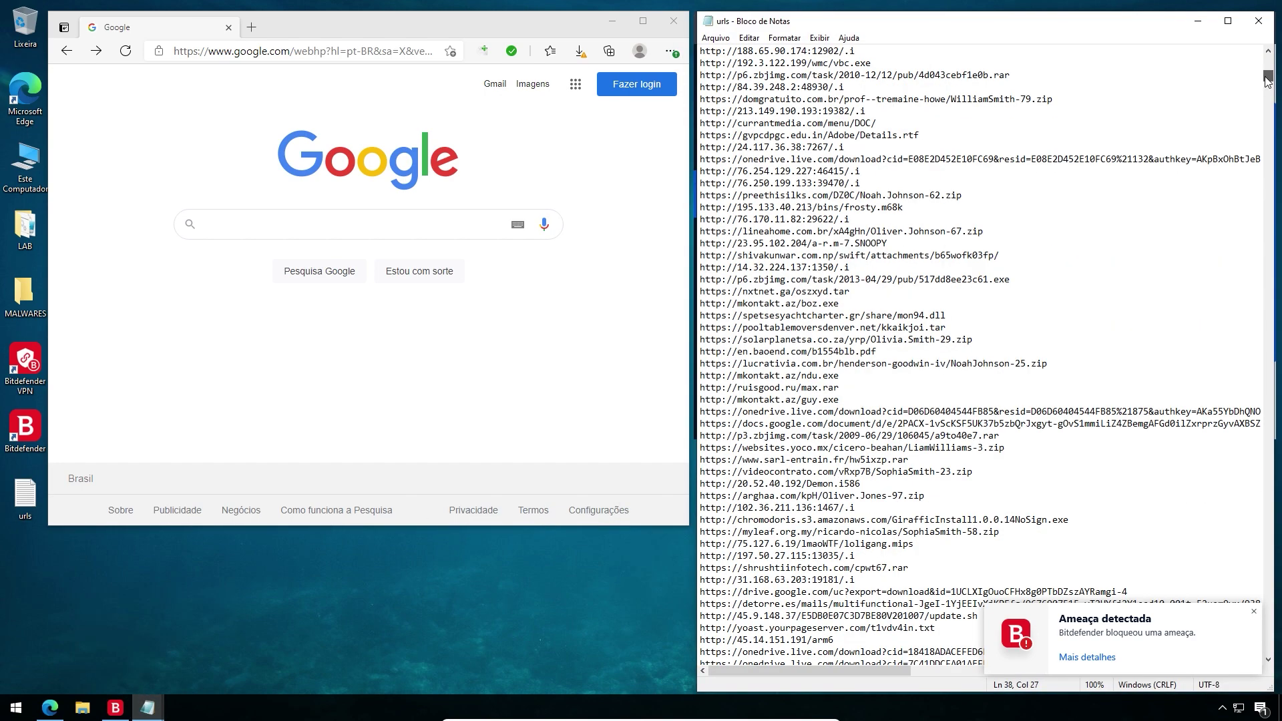
pyautogui.moveTo(1270, 73); pyautogui.dragTo(1270, 201)
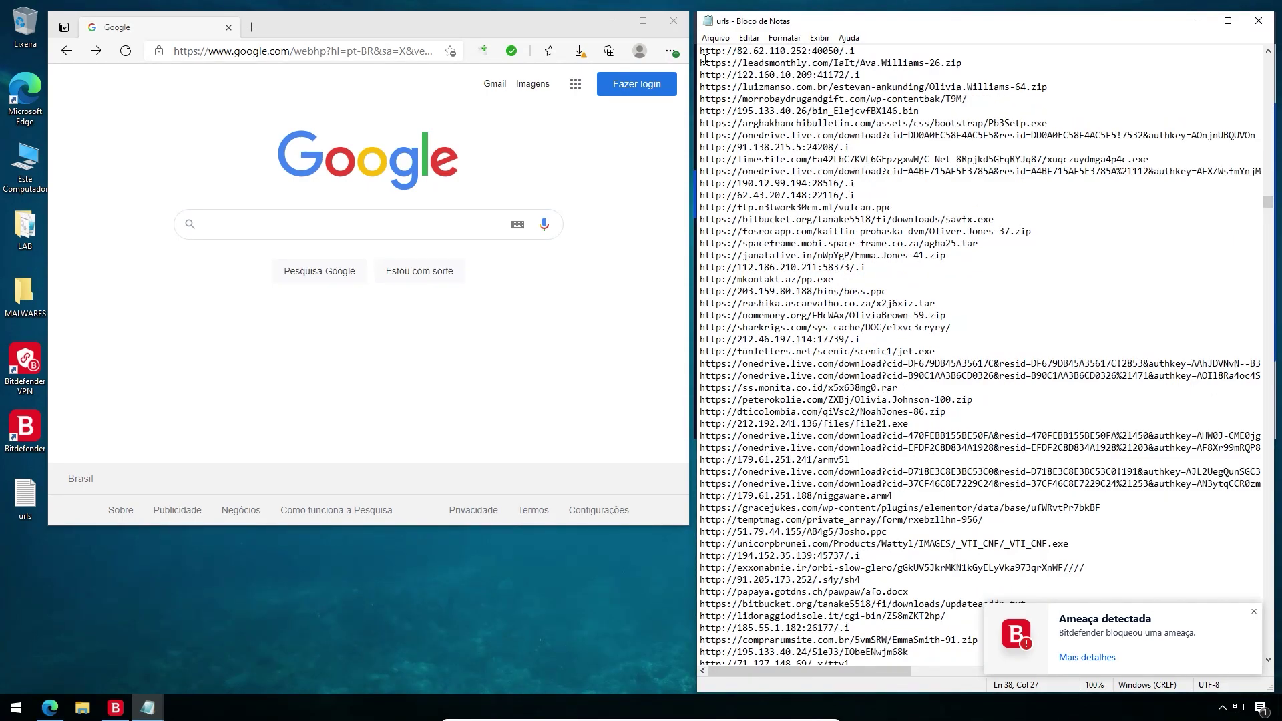
pyautogui.moveTo(709, 60); pyautogui.dragTo(1025, 718)
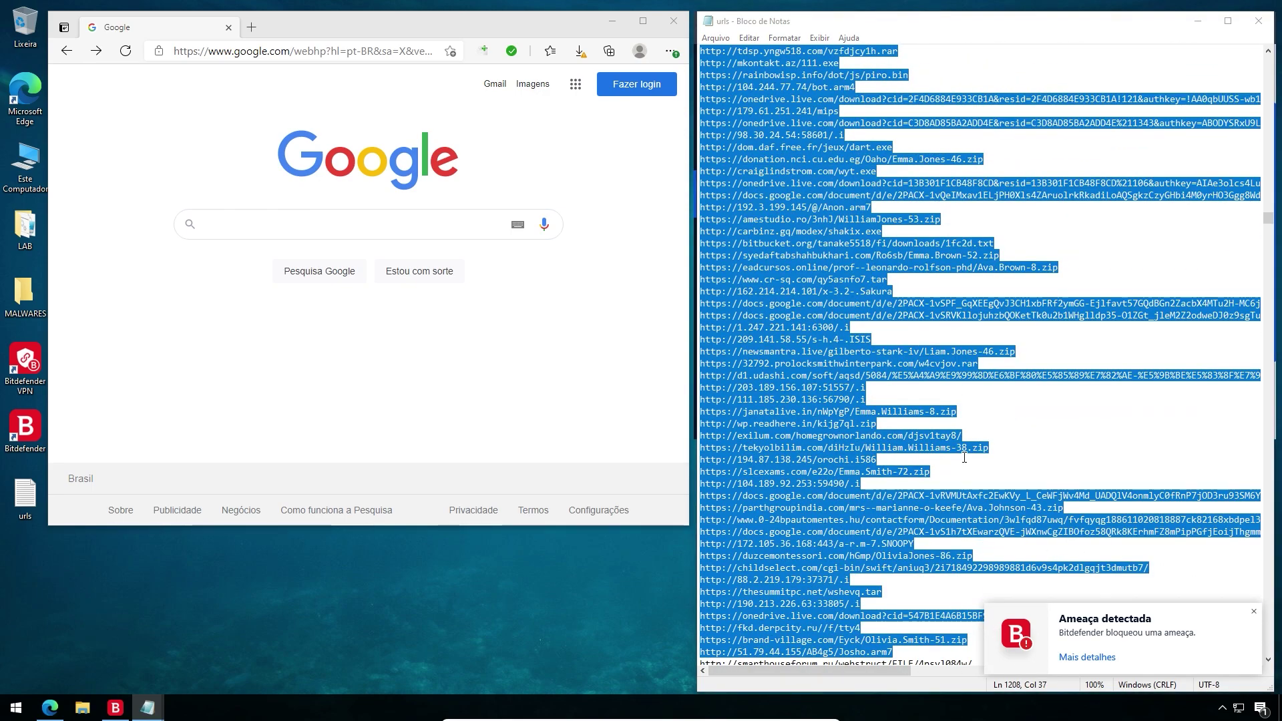
pyautogui.scroll(-3, 973, 495)
pyautogui.rightClick(811, 293)
pyautogui.click(842, 335)
pyautogui.click(1259, 22)
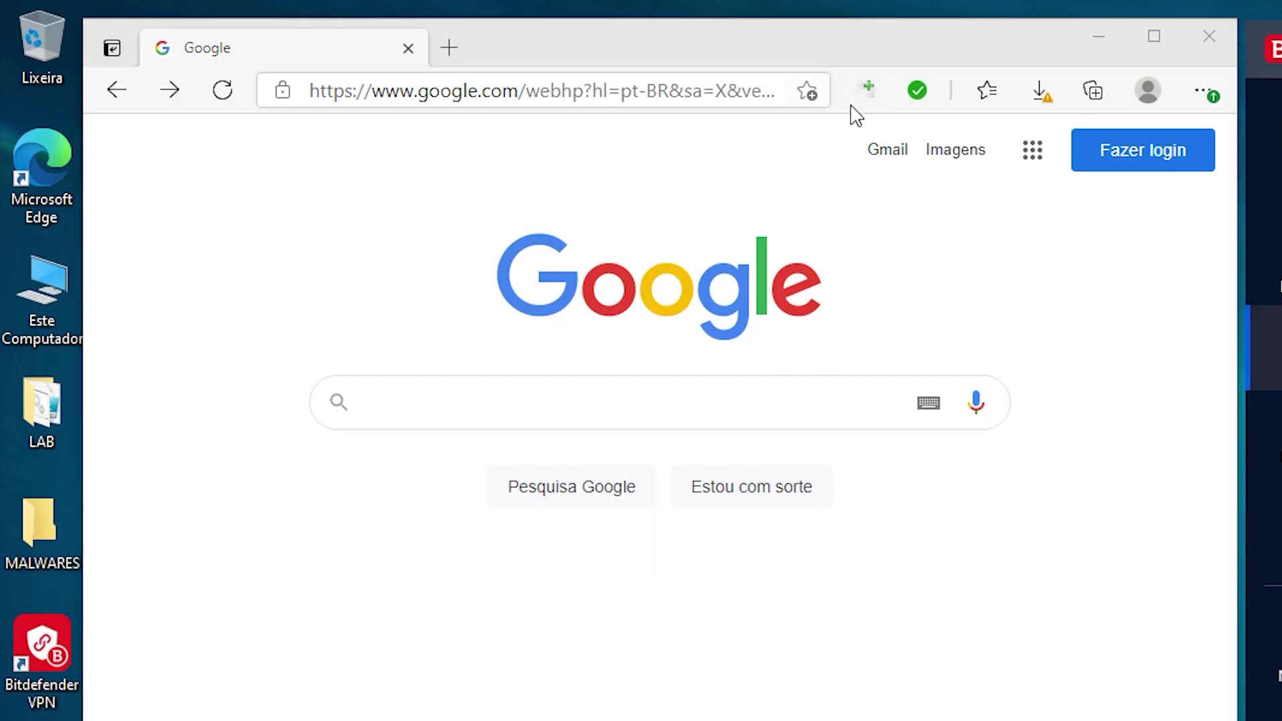
# - Paste the copied block of URLs into the multi-URL opener extension and open them all in new tabs
pyautogui.click(867, 91)
pyautogui.rightClick(614, 265)
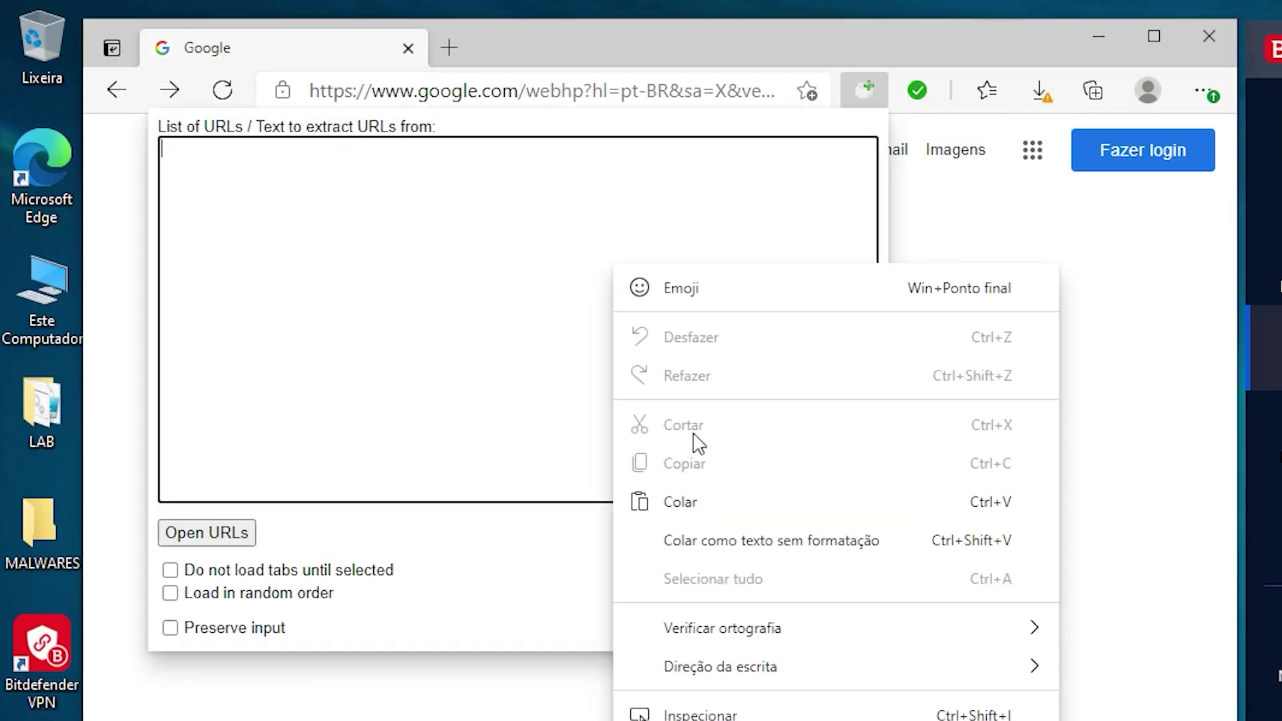
pyautogui.click(698, 500)
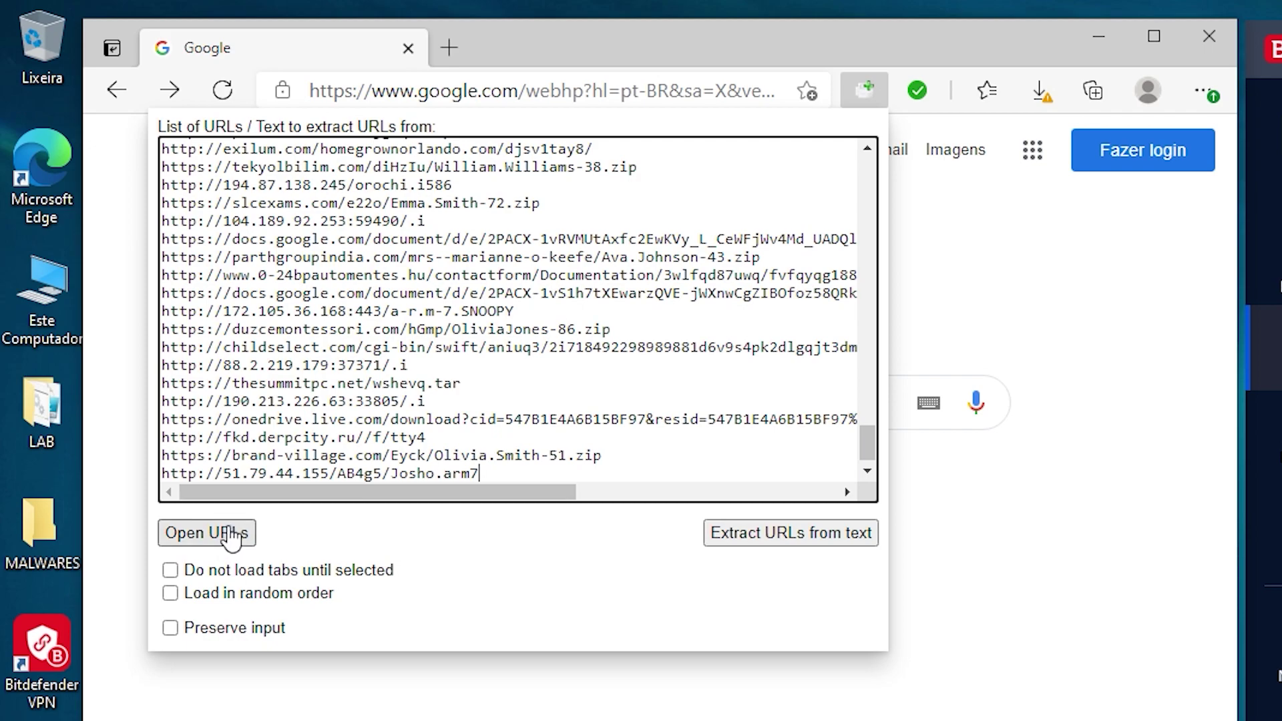
pyautogui.moveTo(867, 437); pyautogui.dragTo(866, 174)
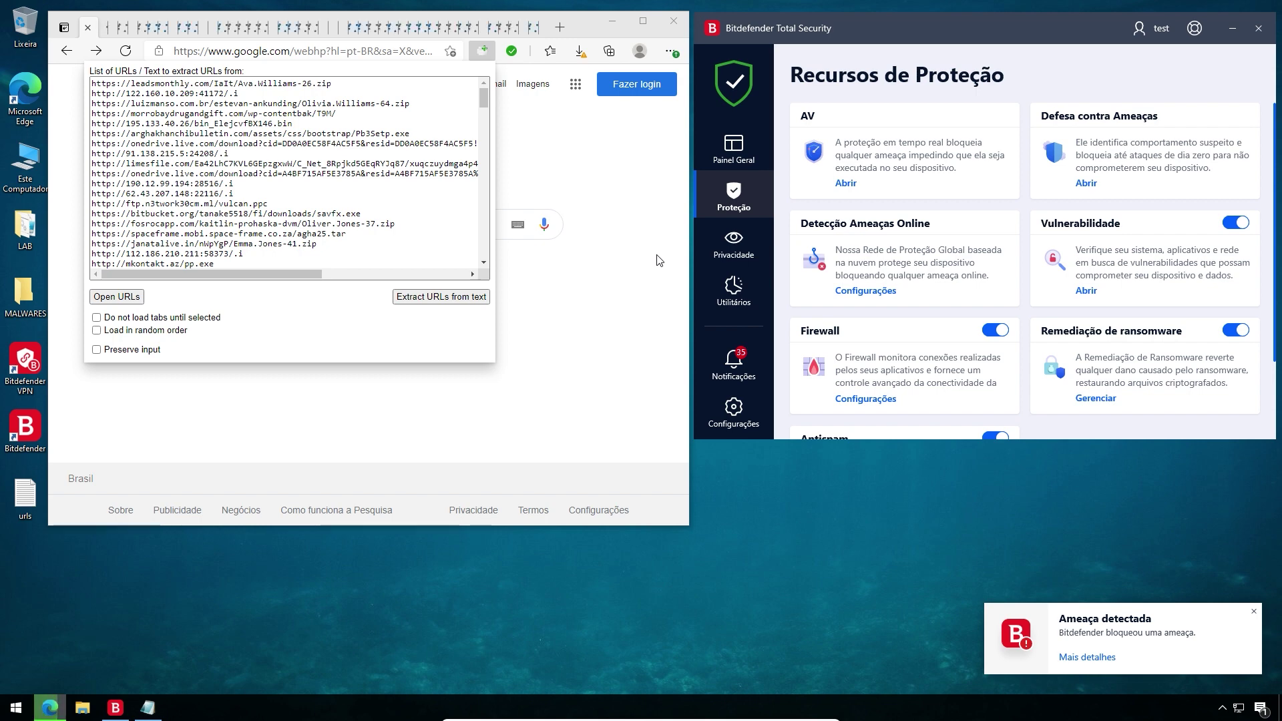
pyautogui.click(578, 294)
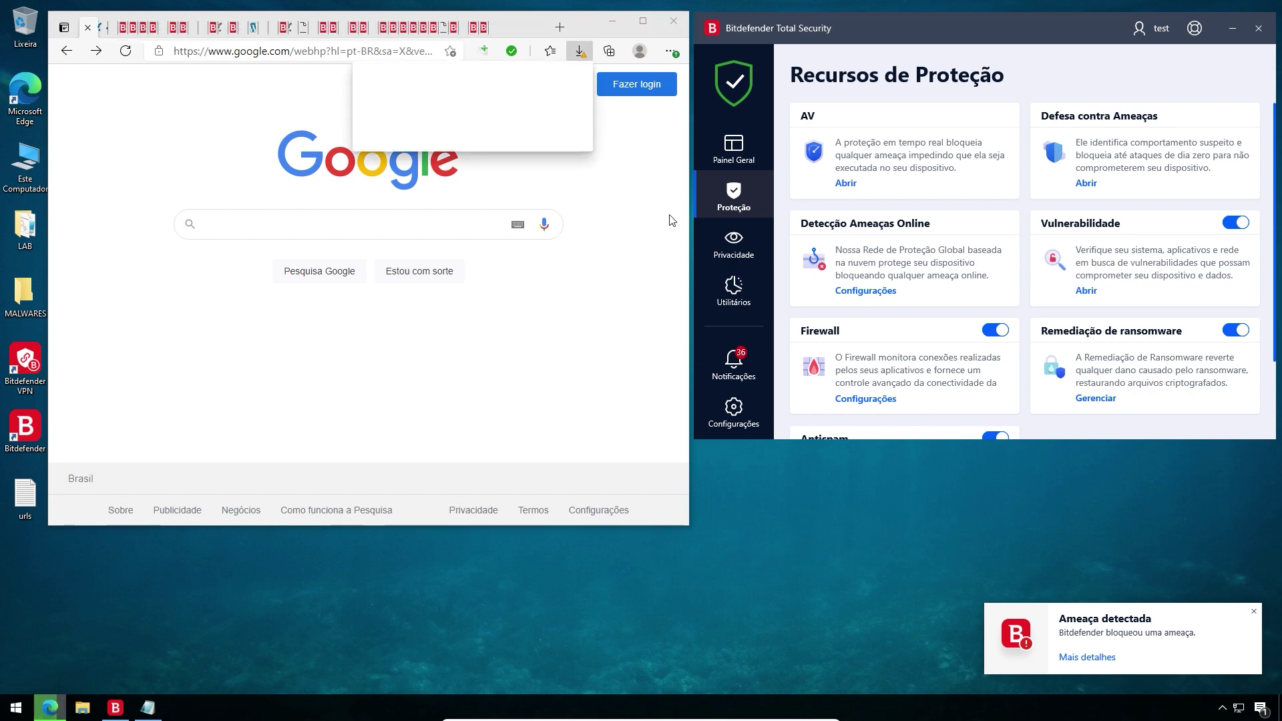
# - Maximize the browser window, then review and close the first test tabs from leadsmonthly.com up to the 195.133.40.26 tab
pyautogui.click(645, 27)
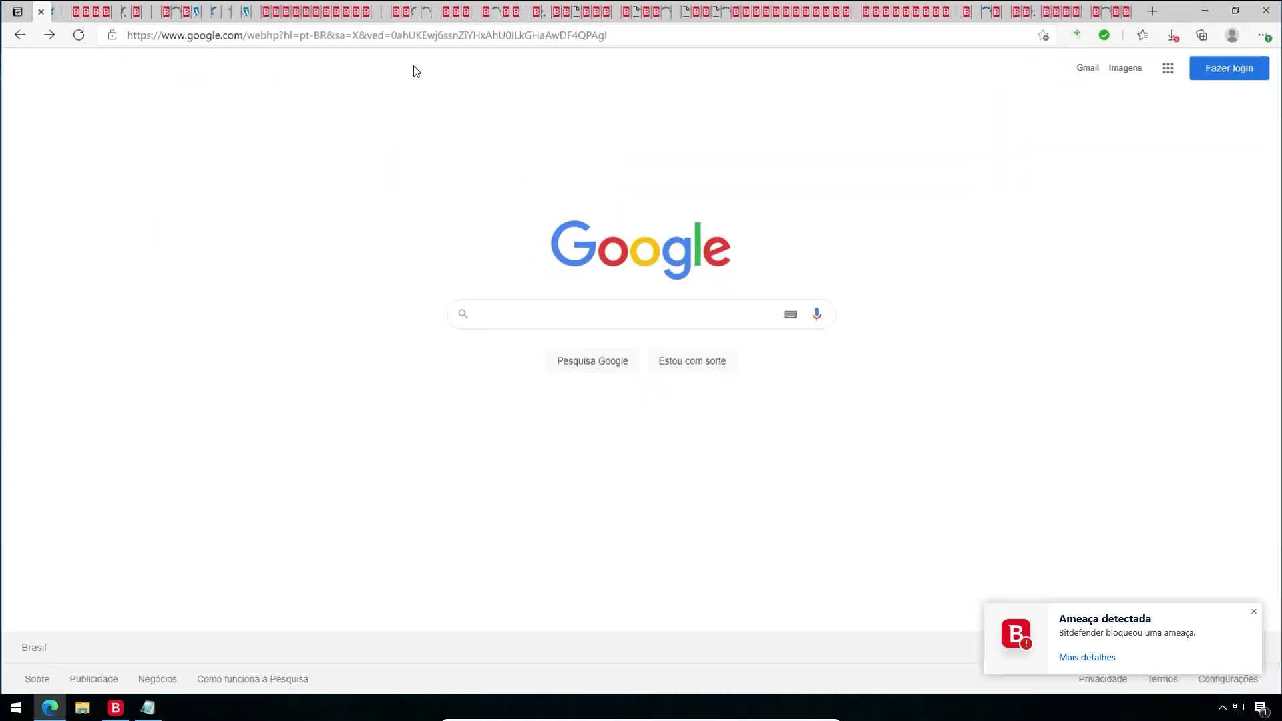
pyautogui.click(55, 12)
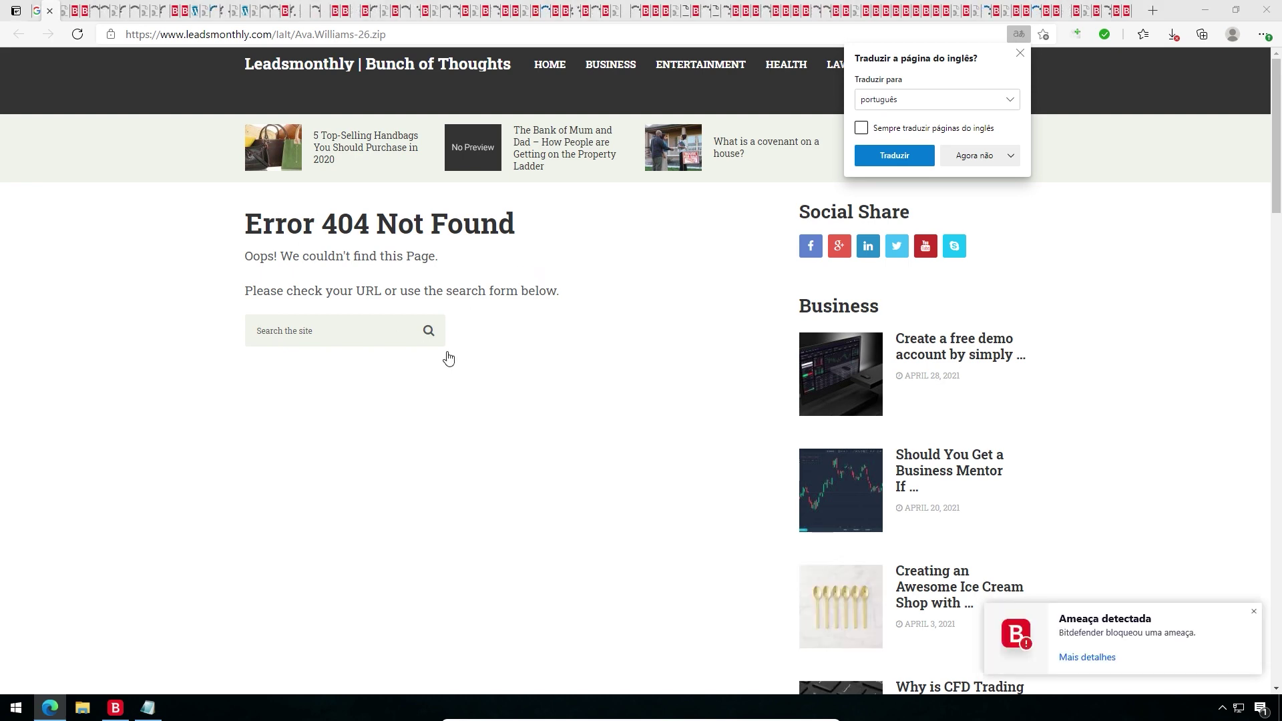
pyautogui.scroll(-5, 563, 377)
pyautogui.scroll(5, 565, 383)
pyautogui.click(50, 11)
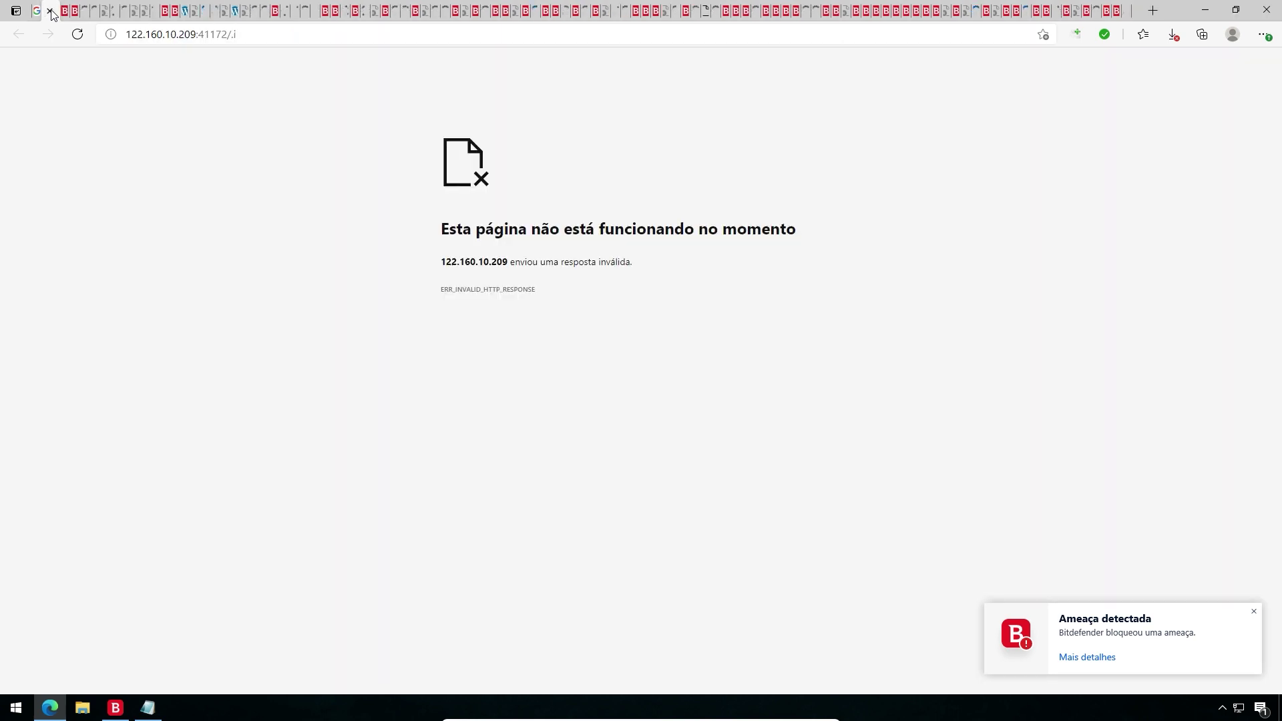
pyautogui.click(50, 11)
pyautogui.click(51, 12)
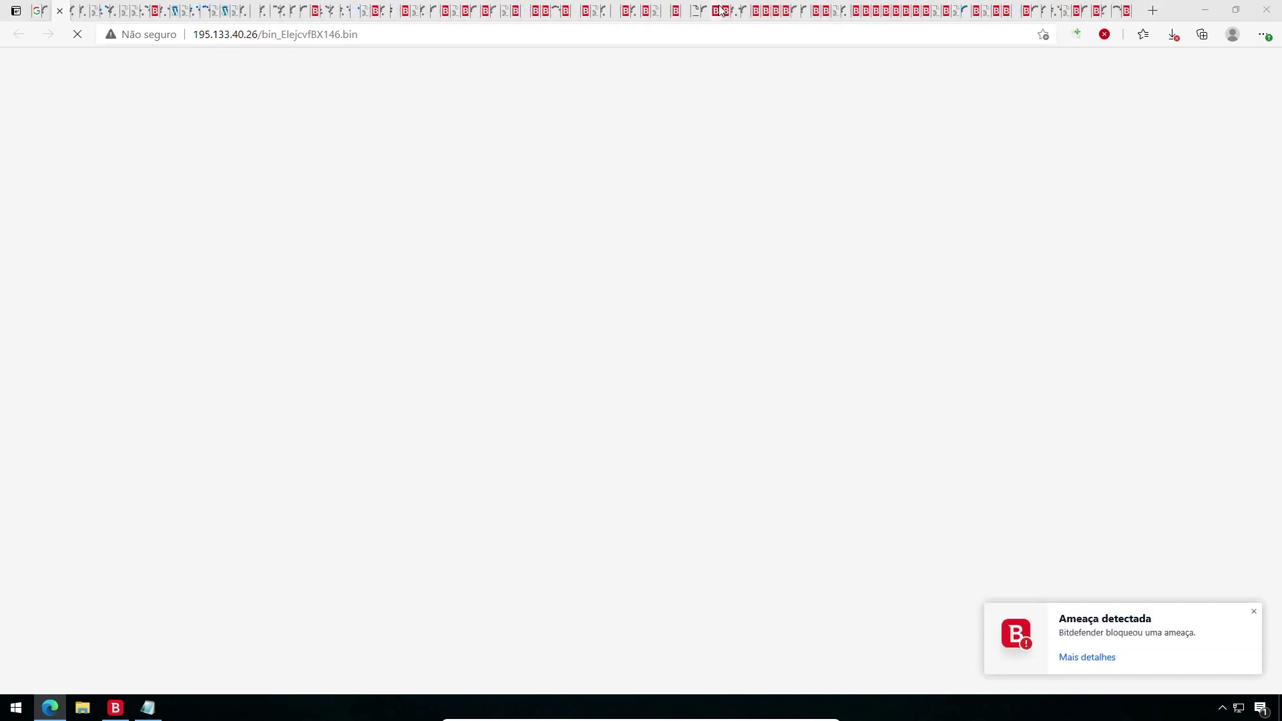
# - Restore the browser to its smaller size and check tabs from jkssoft.com to 71.127.148.69, closing the blocked bbuseruploads.s3.amazonaws.com one
pyautogui.click(763, 16)
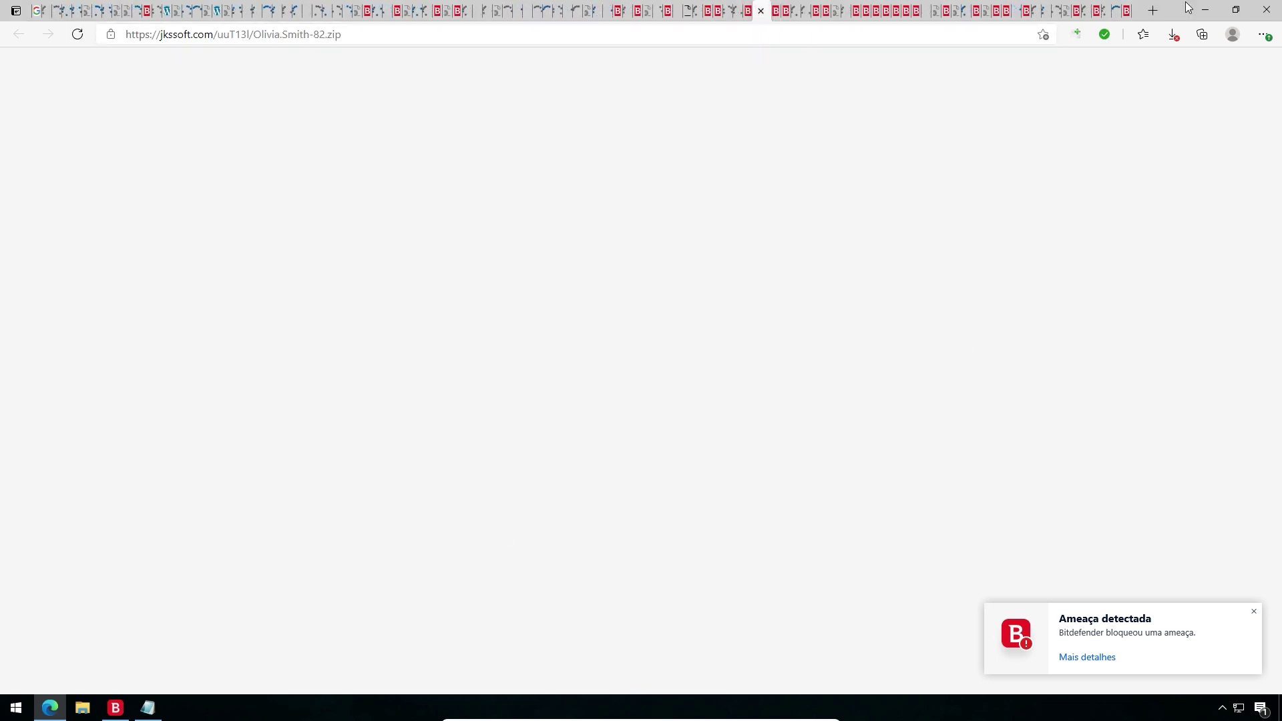
pyautogui.click(1236, 10)
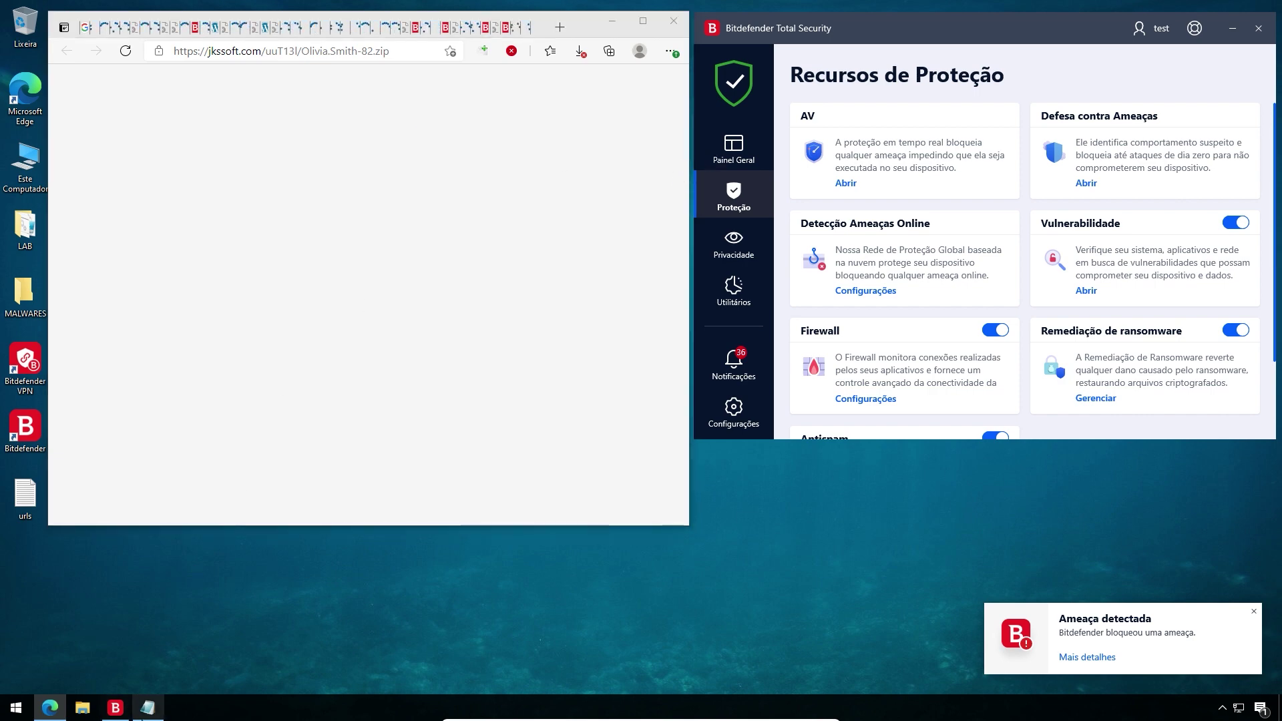
pyautogui.click(448, 34)
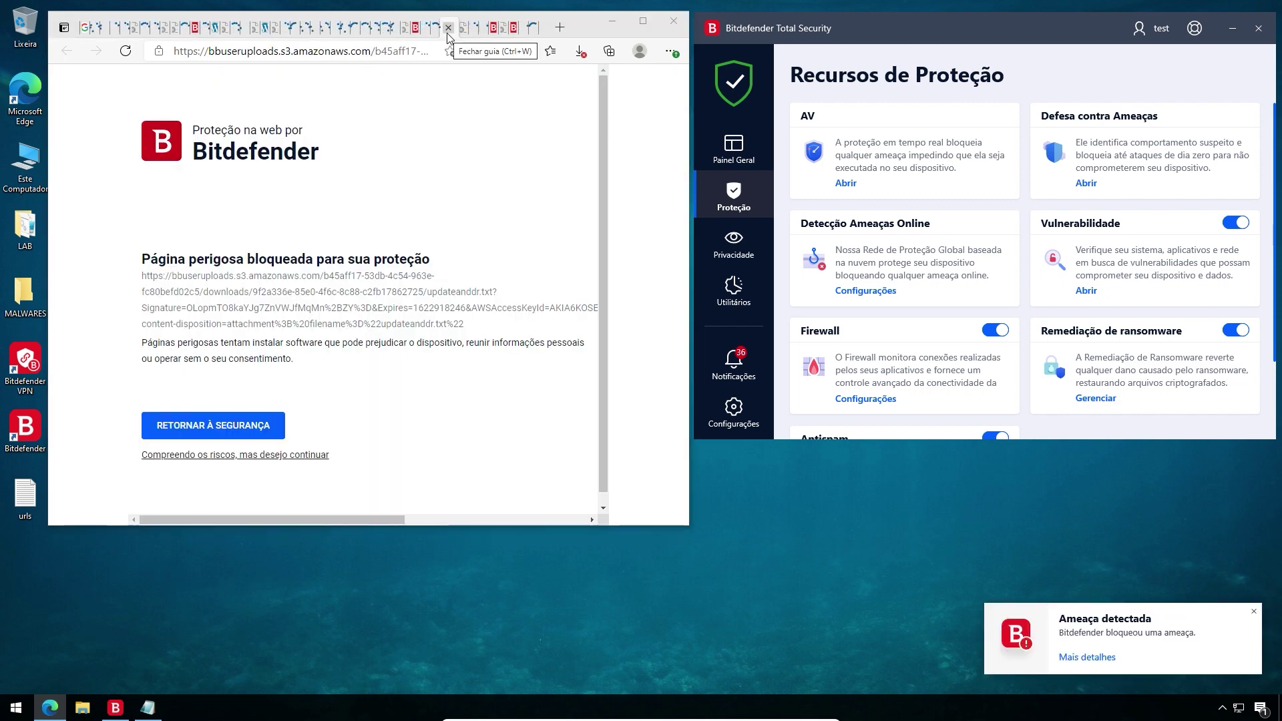
pyautogui.click(447, 33)
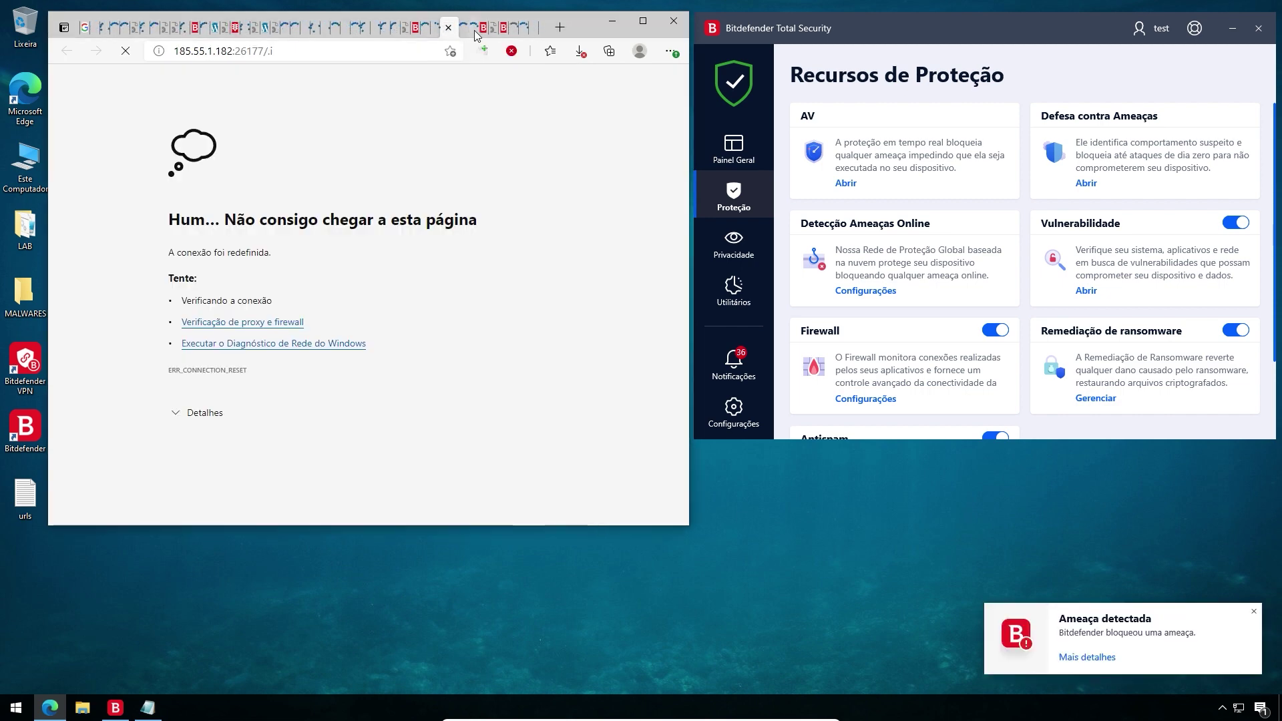
pyautogui.click(476, 35)
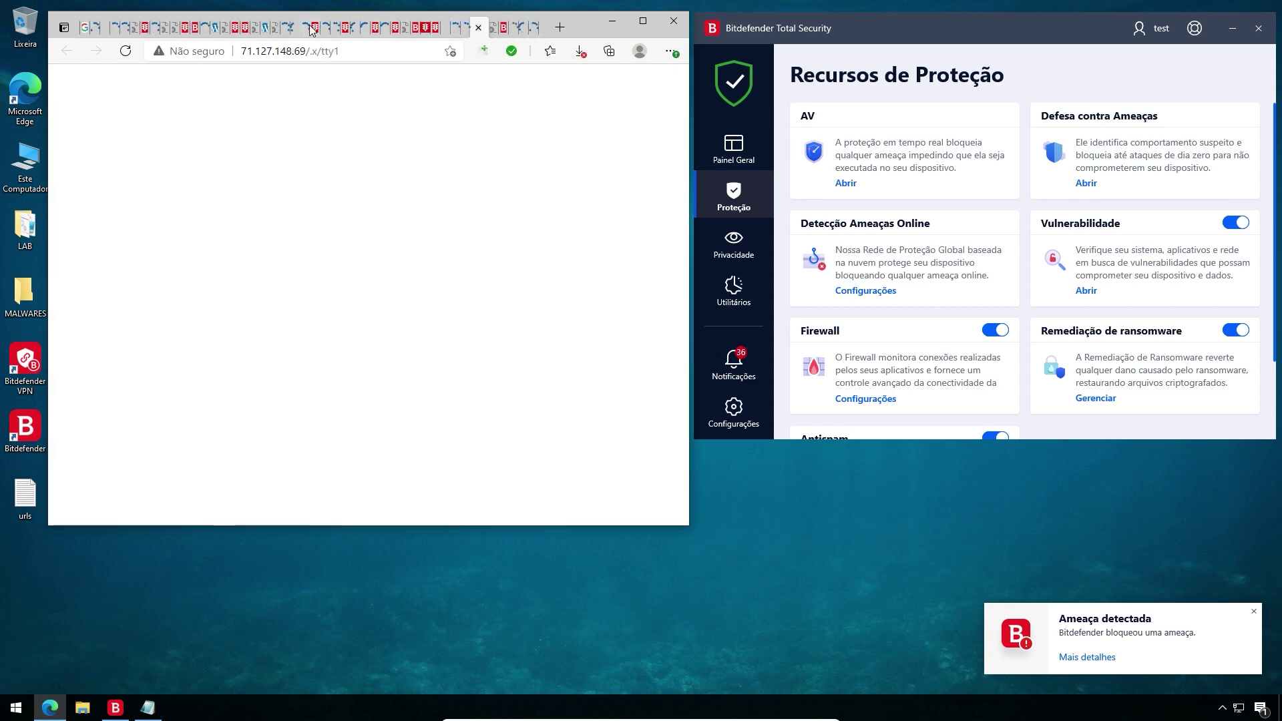
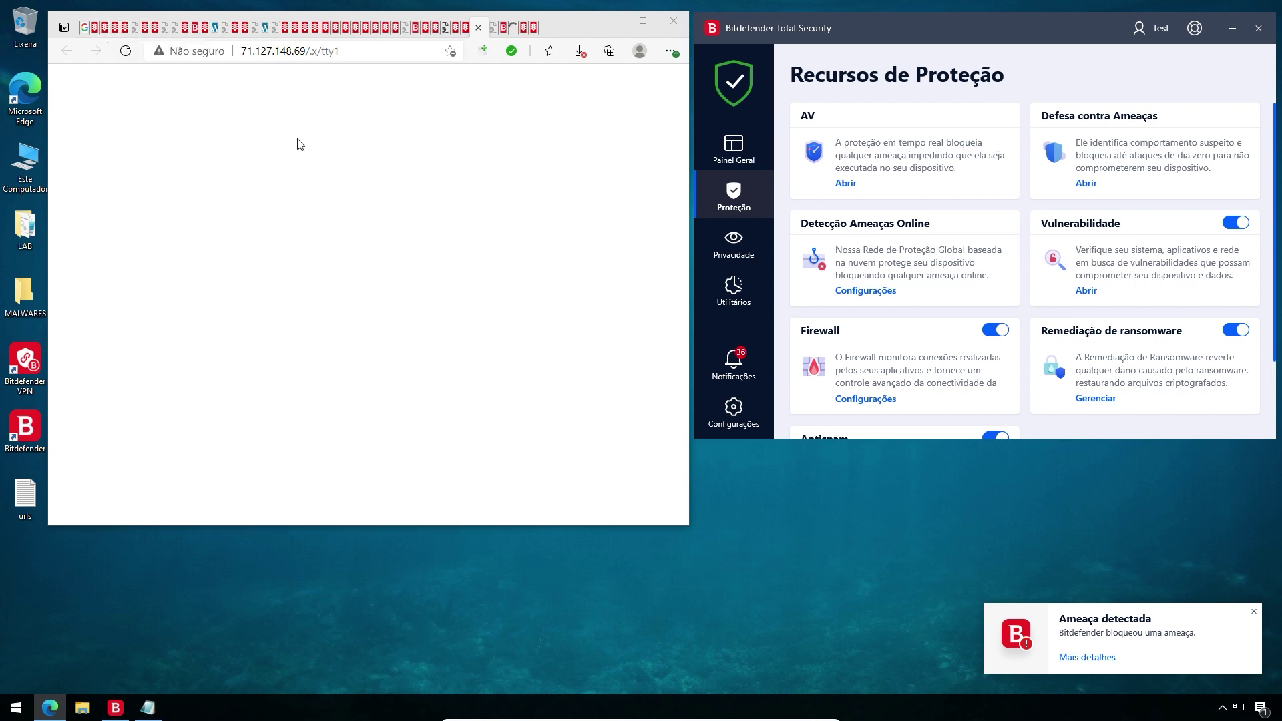
# - Close the test tabs one by one from the blocked luizmanso.com.br page up to the bbuseruploads.s3.amazonaws.com savfx.exe tab
pyautogui.click(99, 32)
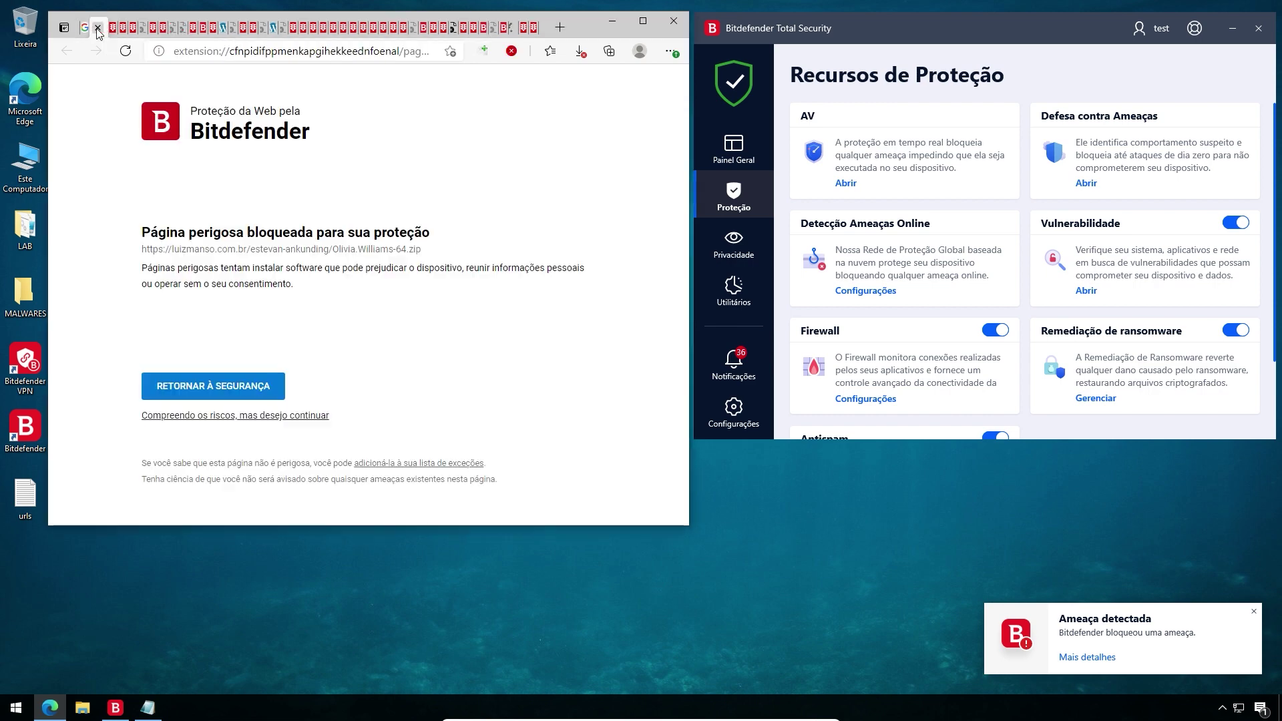
pyautogui.click(98, 30)
pyautogui.click(99, 30)
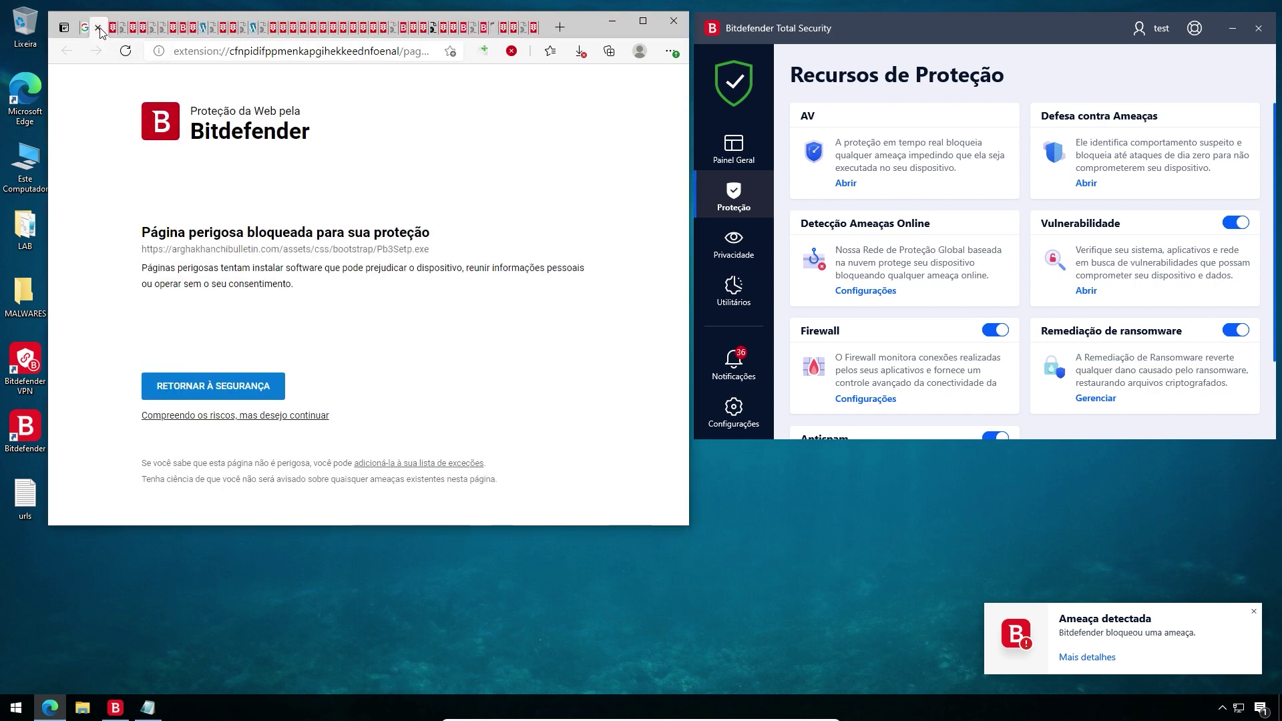
pyautogui.click(99, 30)
pyautogui.click(100, 30)
pyautogui.click(100, 30)
pyautogui.click(99, 30)
pyautogui.click(99, 30)
pyautogui.click(99, 30)
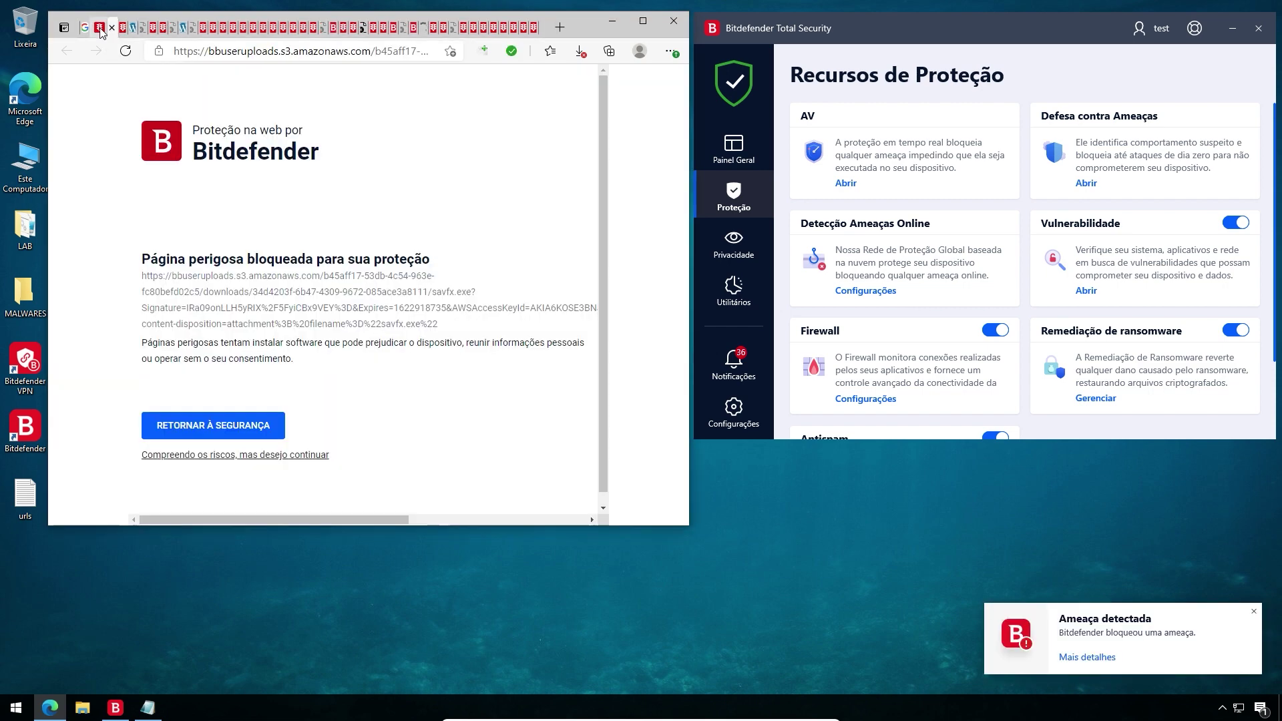
# - Continue closing the blocked tabs one by one, past mkontakt.az and peterokolie.com, up to the dticolombia.com tab
pyautogui.click(100, 30)
pyautogui.click(101, 30)
pyautogui.click(100, 31)
pyautogui.click(100, 30)
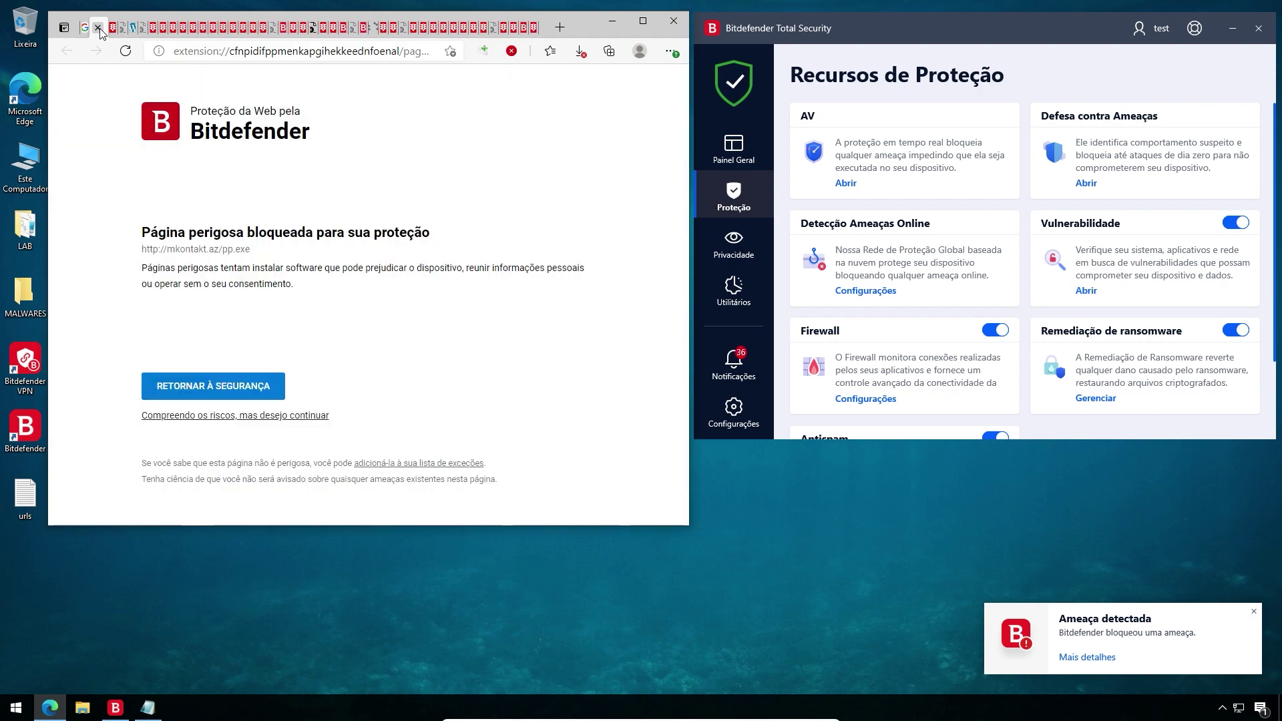
pyautogui.click(99, 31)
pyautogui.click(99, 30)
pyautogui.click(99, 30)
pyautogui.click(99, 30)
pyautogui.click(172, 48)
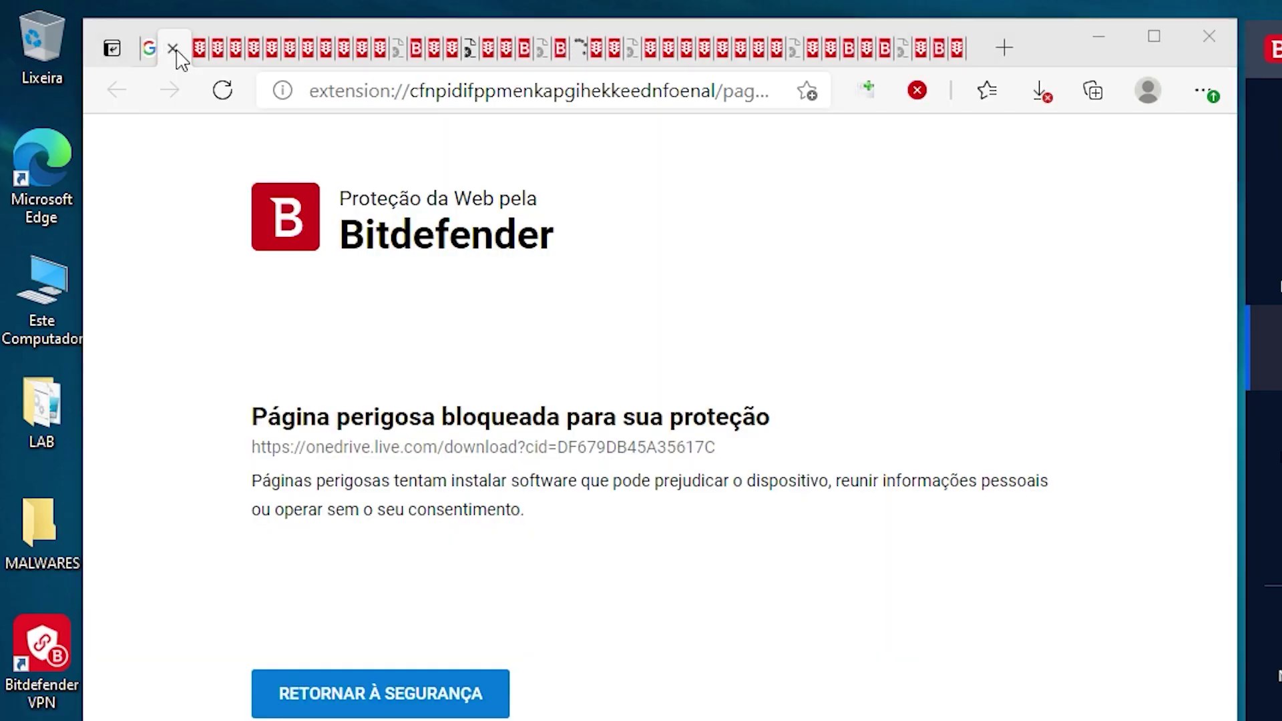
pyautogui.click(172, 48)
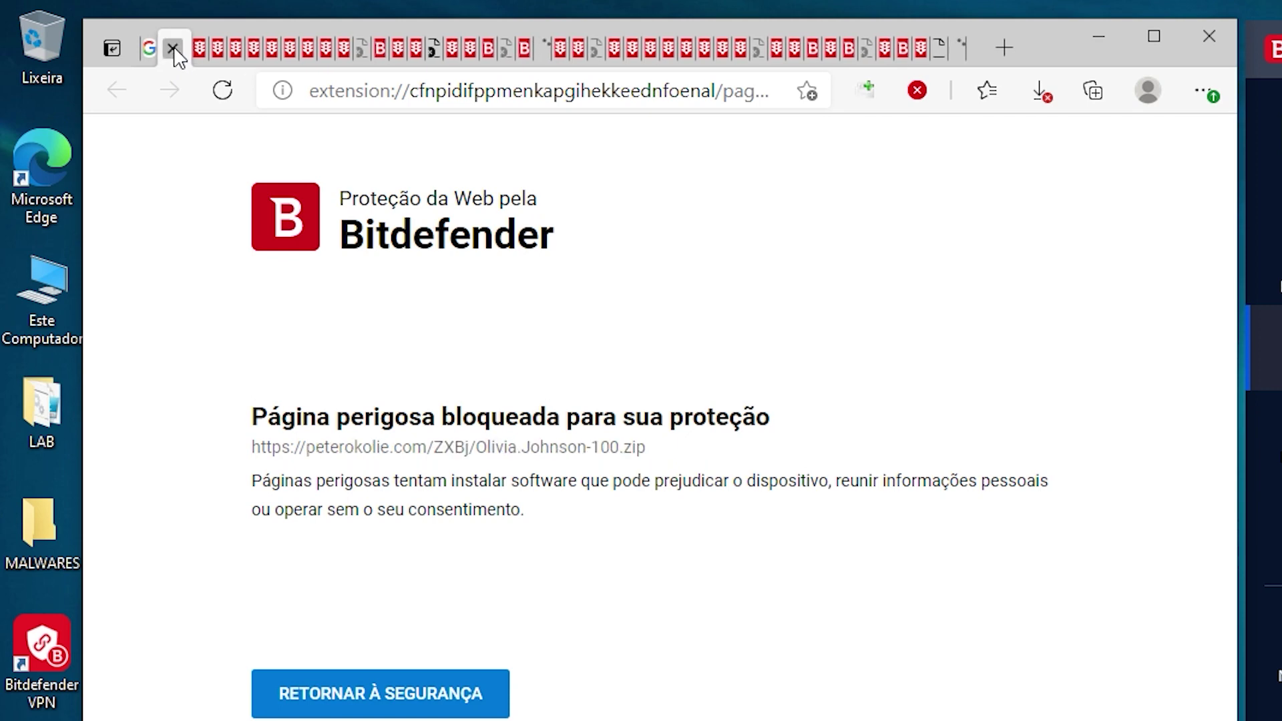
pyautogui.click(173, 48)
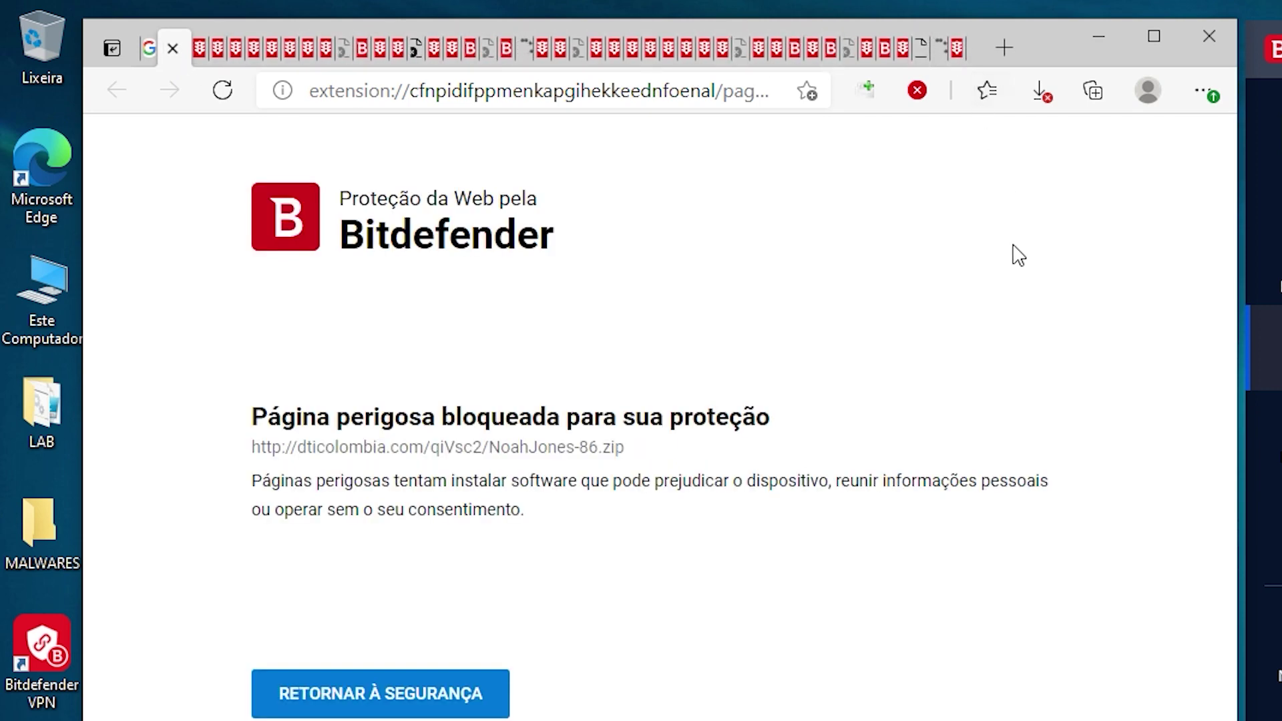
# - Open the browser's downloads list, and close the browser despite the downloads still in progress
pyautogui.click(1041, 93)
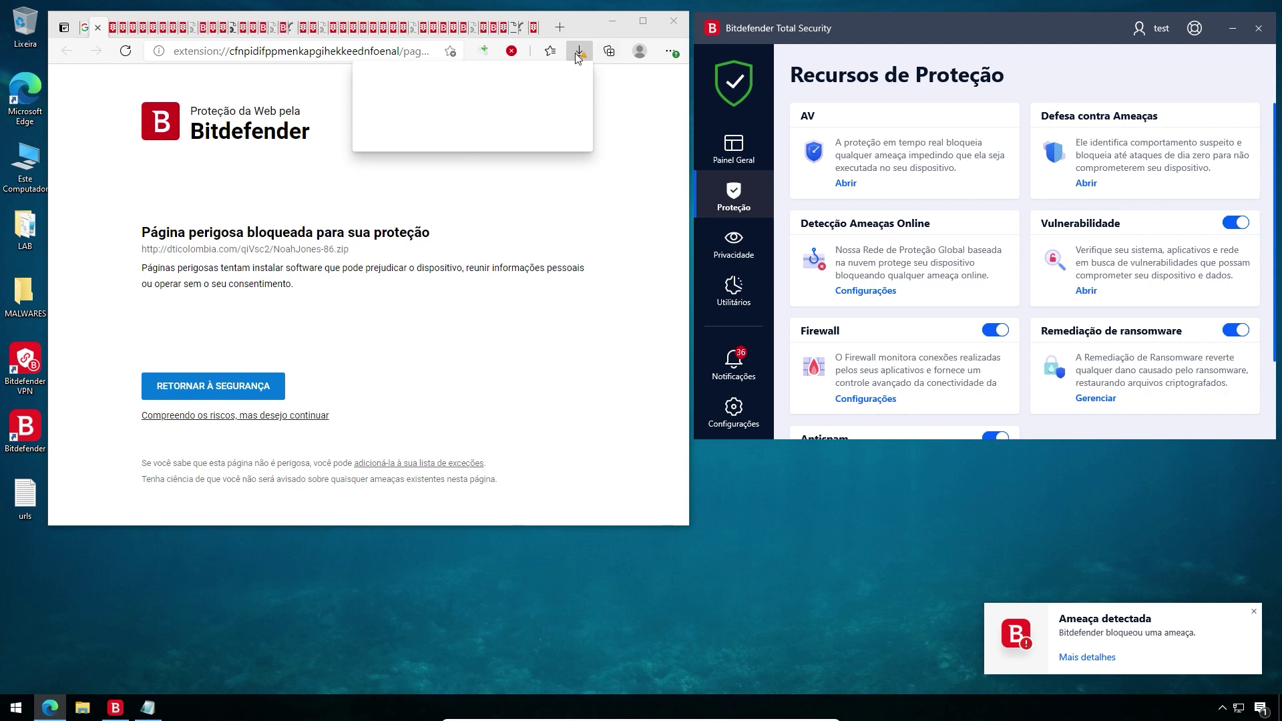
pyautogui.click(672, 23)
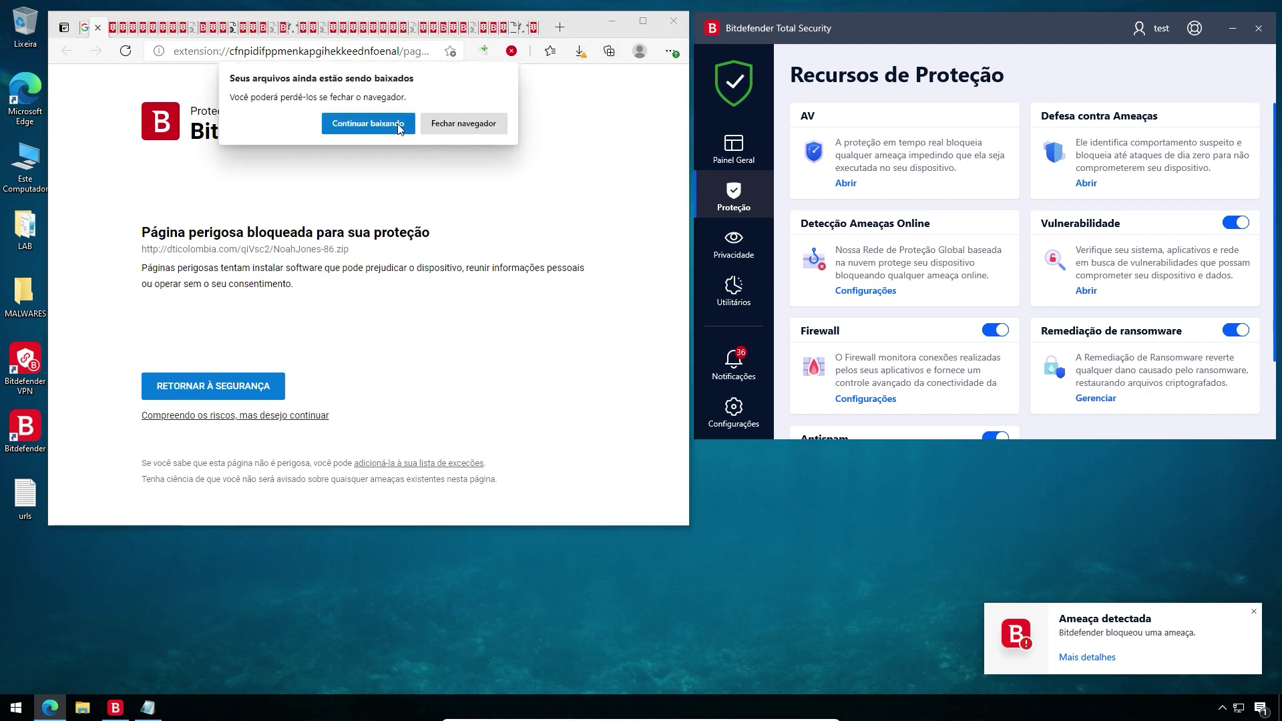
pyautogui.click(464, 123)
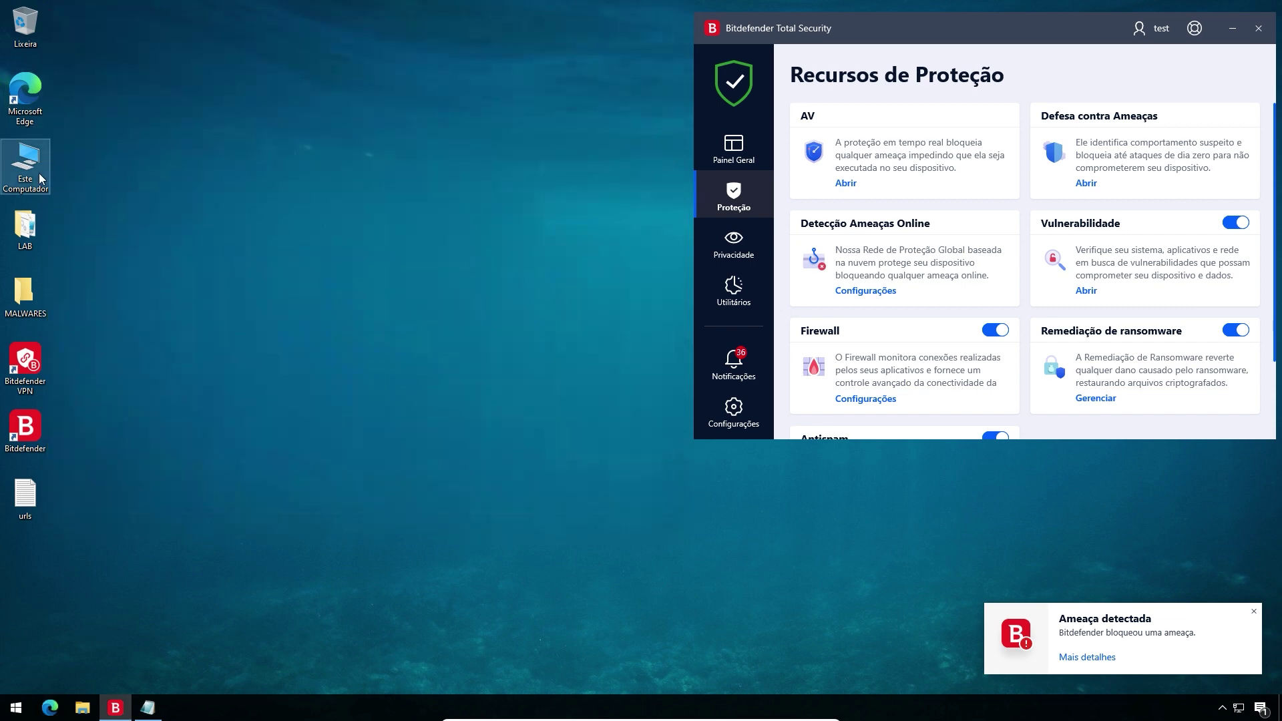
# - Open the Downloads folder in File Explorer, move its window up, and widen the Name column to show full file names
pyautogui.doubleClick(39, 173)
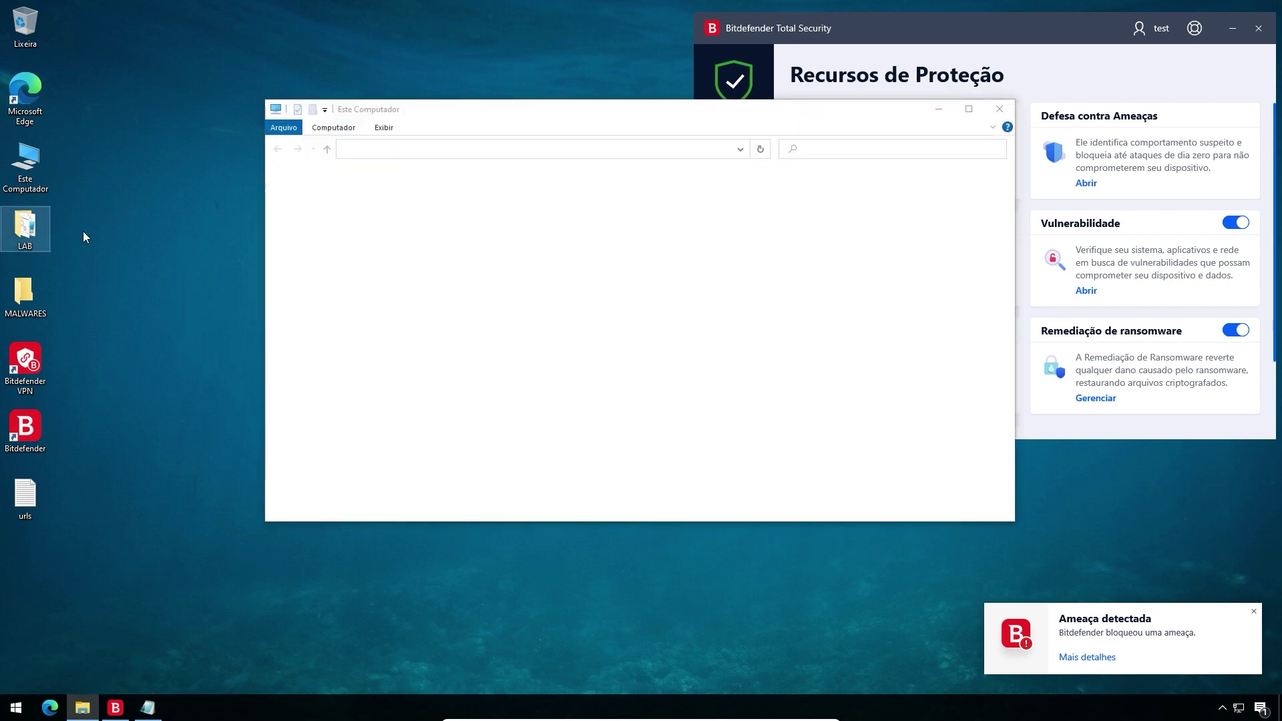
pyautogui.click(302, 213)
pyautogui.moveTo(508, 99); pyautogui.dragTo(507, 40)
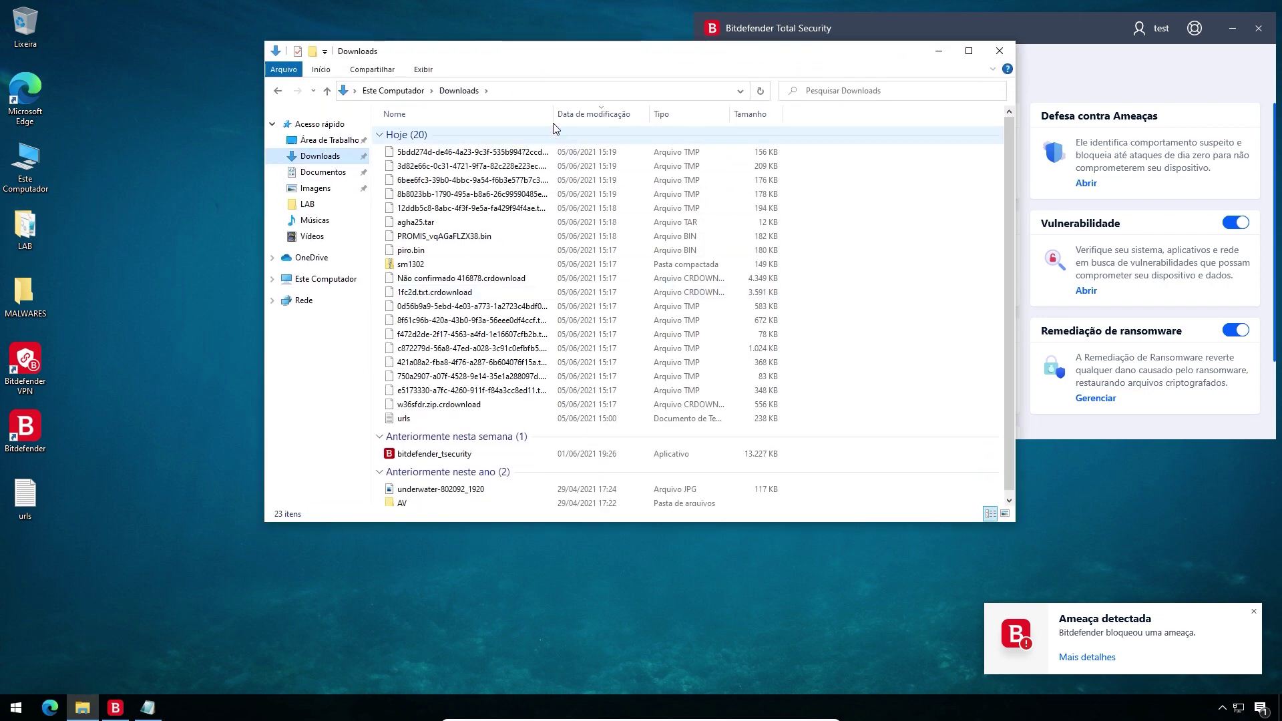
pyautogui.moveTo(553, 113); pyautogui.dragTo(661, 113)
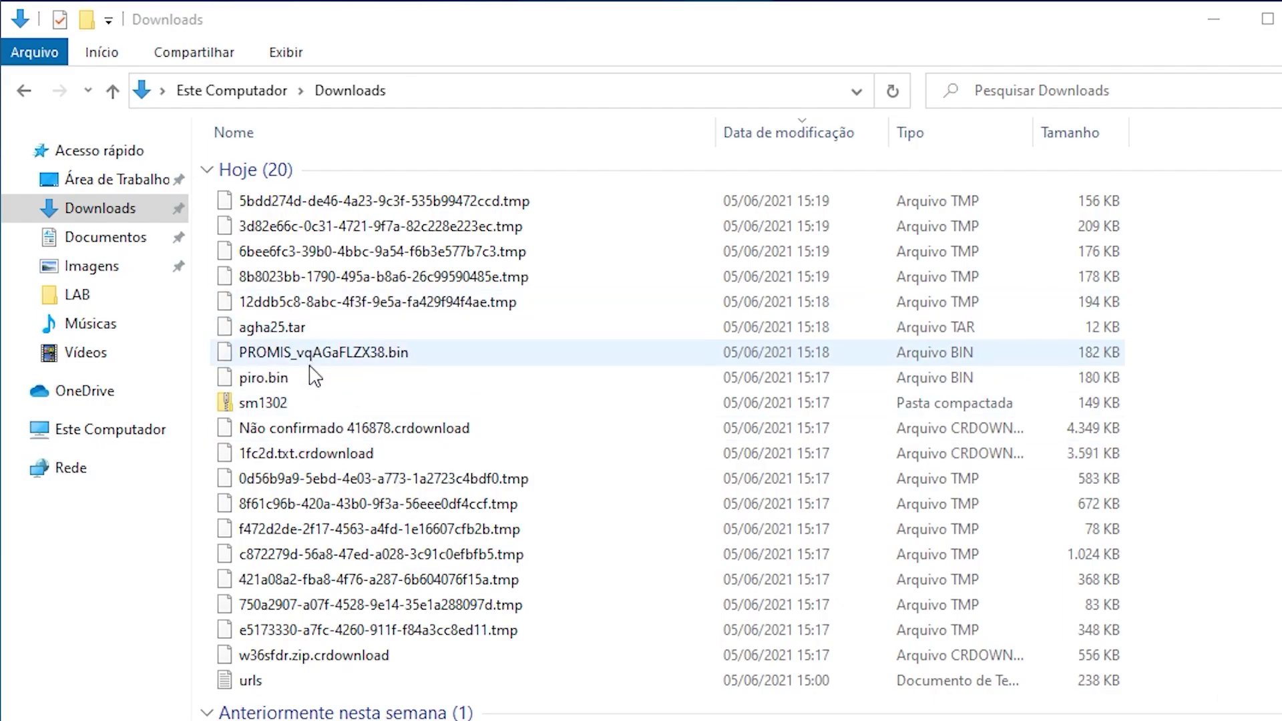
# - Open the sm1302 archive in Downloads and extract the fvcat application to an empty area of the desktop
pyautogui.click(280, 384)
pyautogui.scroll(-1, 481, 434)
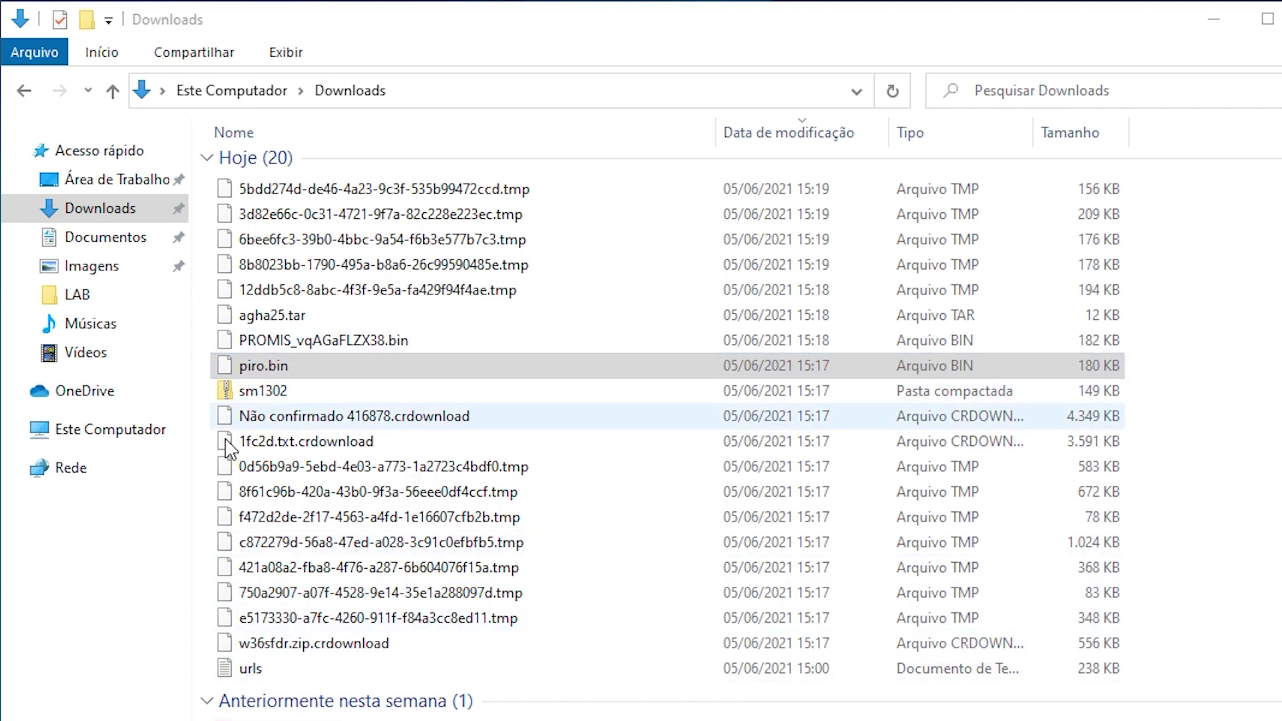
pyautogui.doubleClick(257, 394)
pyautogui.click(273, 173)
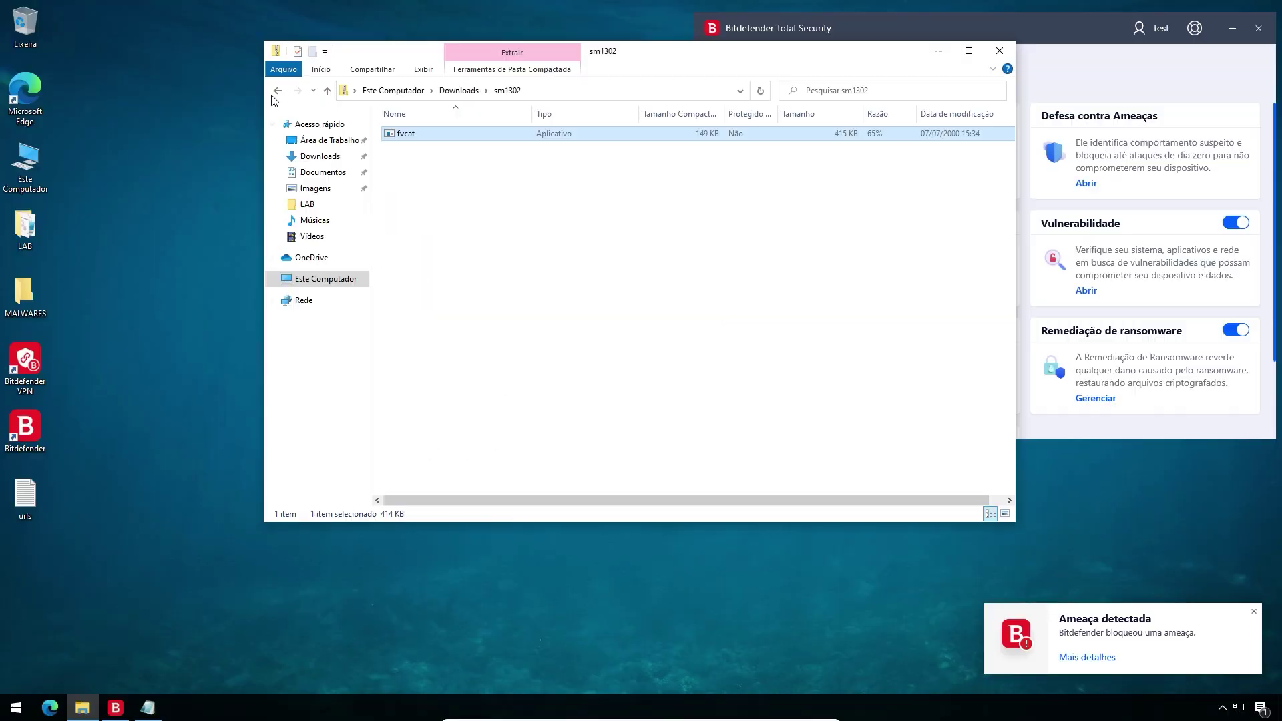
pyautogui.moveTo(414, 133); pyautogui.dragTo(176, 265)
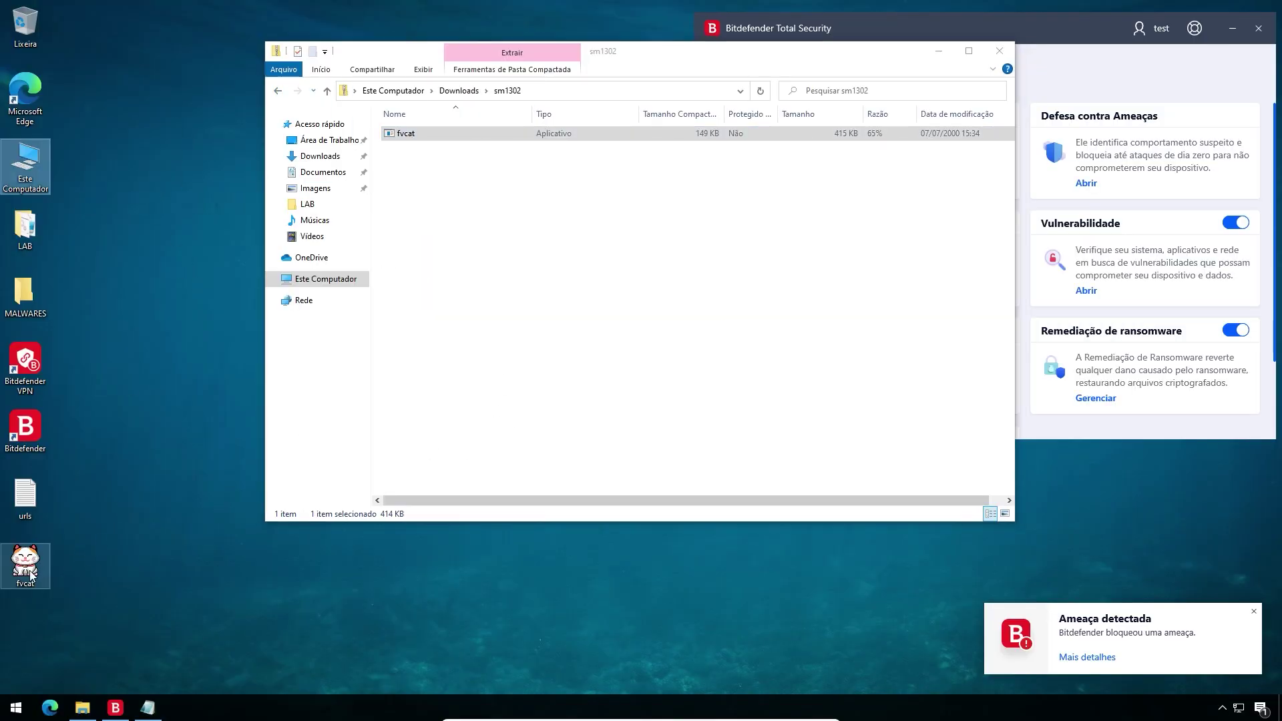
pyautogui.moveTo(49, 578); pyautogui.dragTo(178, 423)
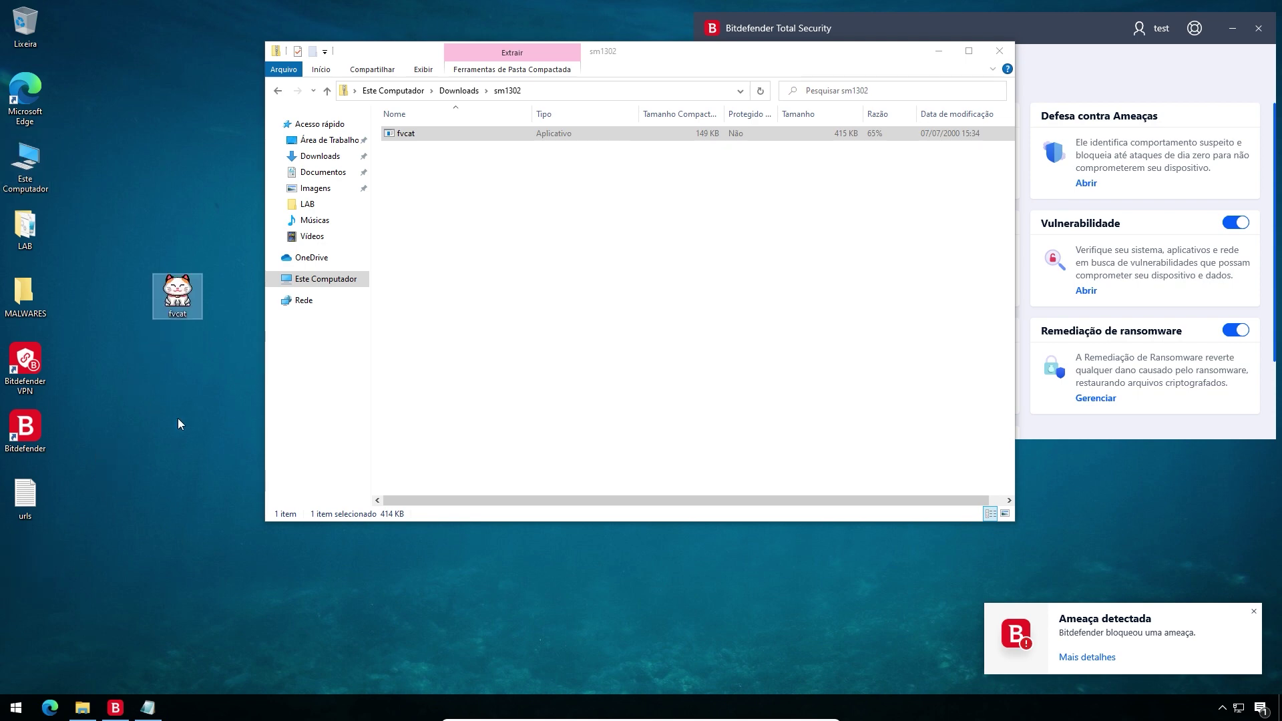
# - Scan the fvcat file on the desktop with Bitdefender, and close the File Explorer and scan result windows
pyautogui.doubleClick(189, 281)
pyautogui.rightClick(188, 279)
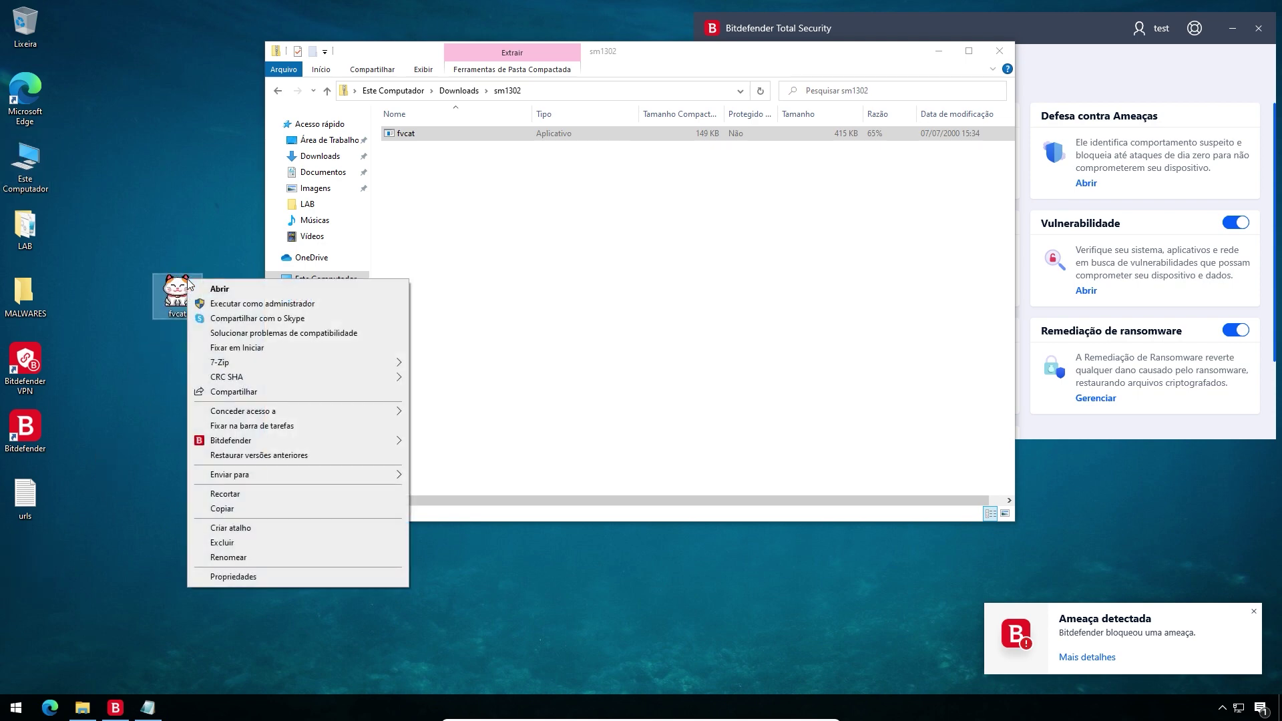
pyautogui.moveTo(347, 441)
pyautogui.click(440, 442)
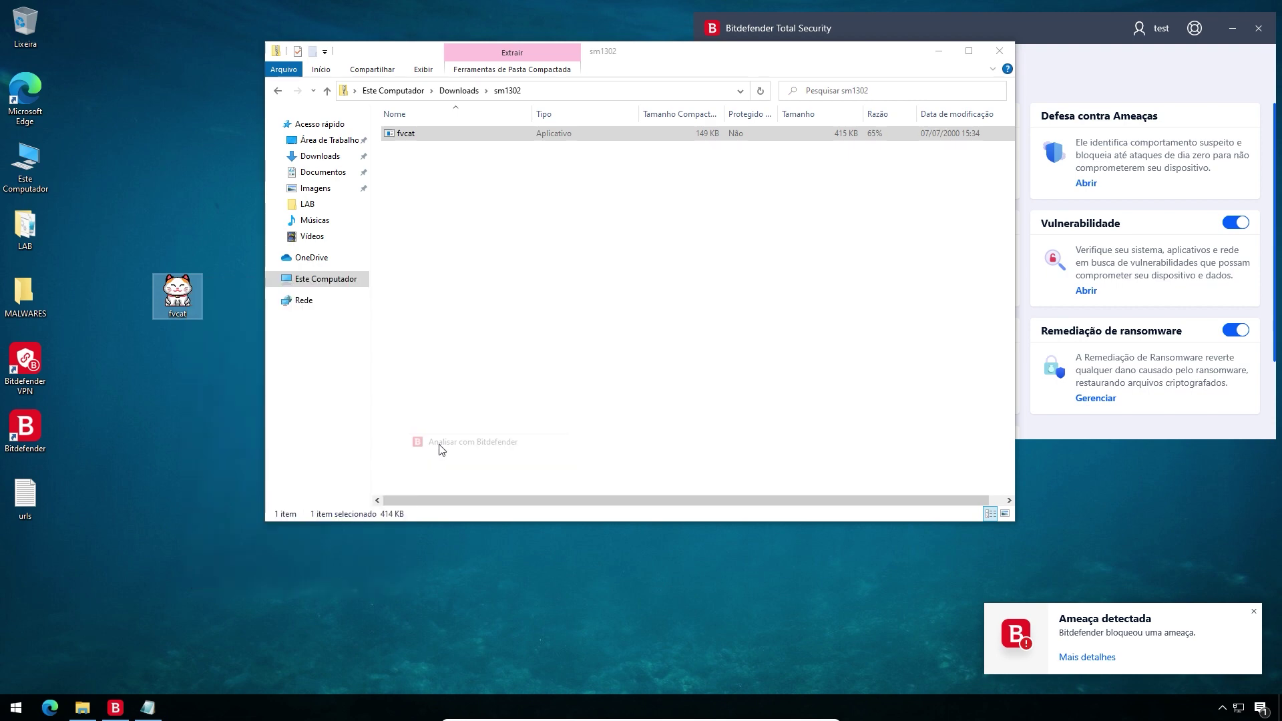
pyautogui.click(999, 53)
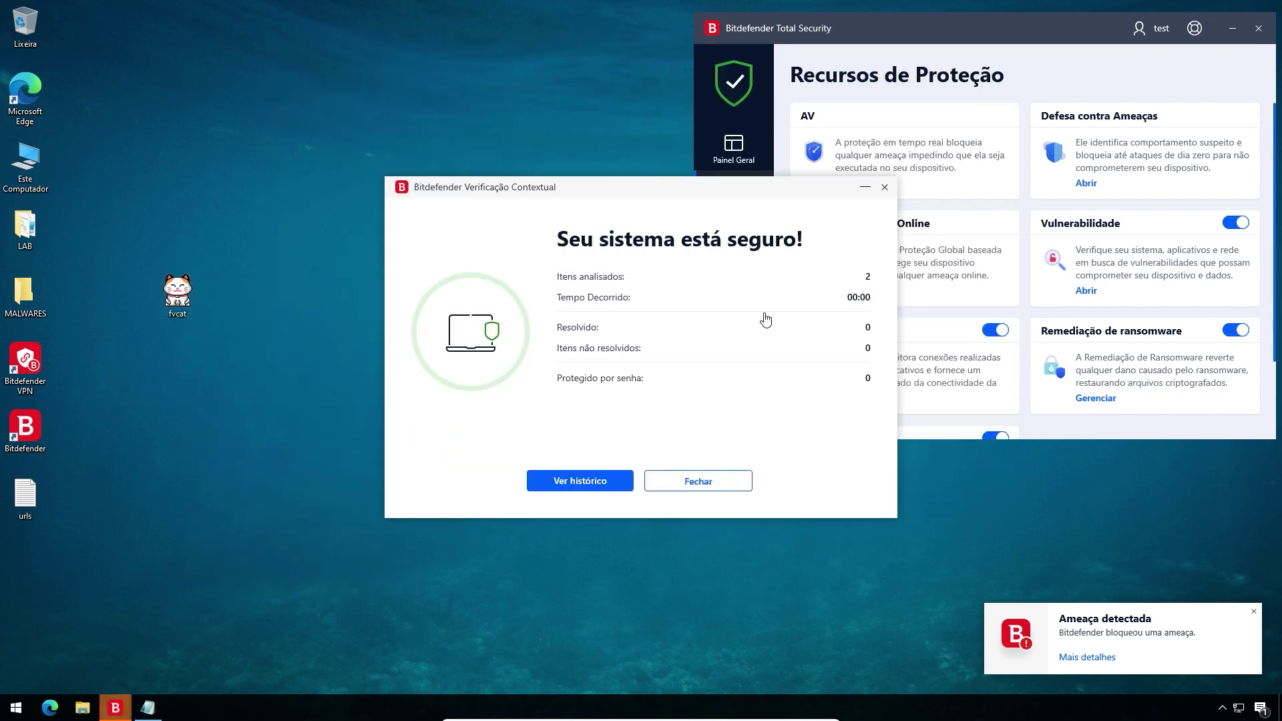
pyautogui.click(885, 188)
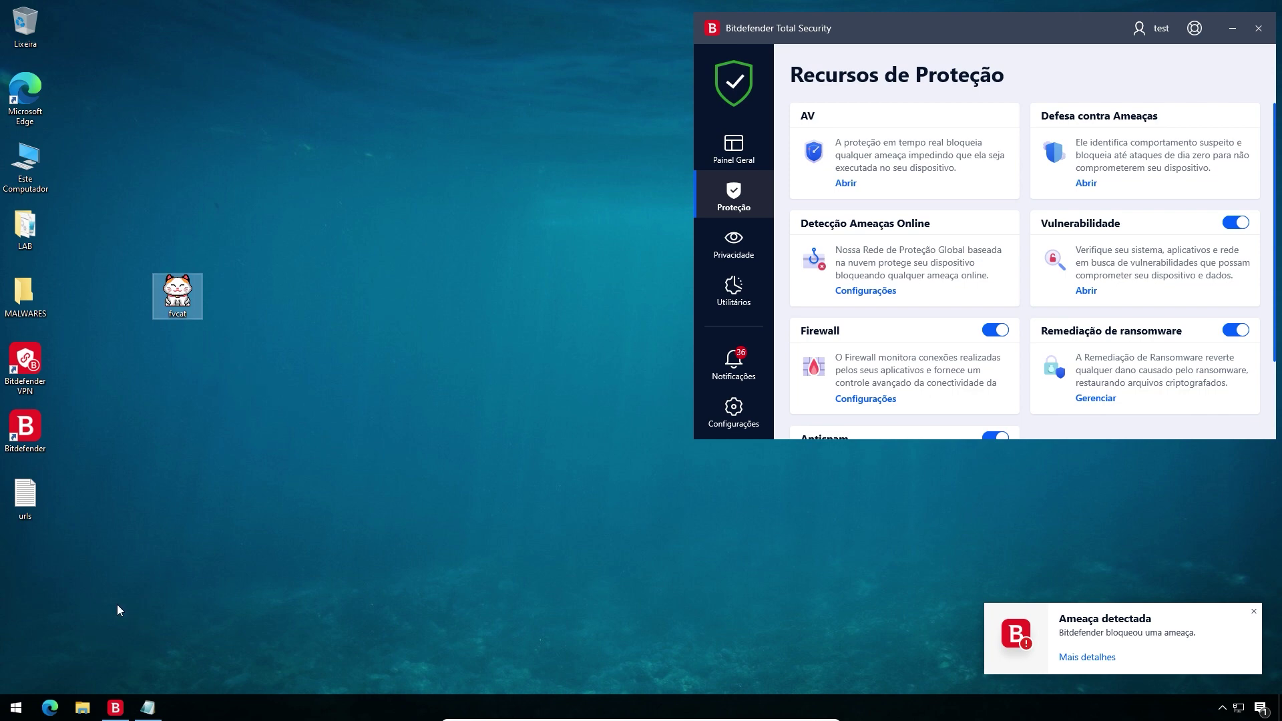
# - Open Edge, search for virustotal, move the browser window clear of the fvcat file, and open the VirusTotal site
pyautogui.click(25, 97)
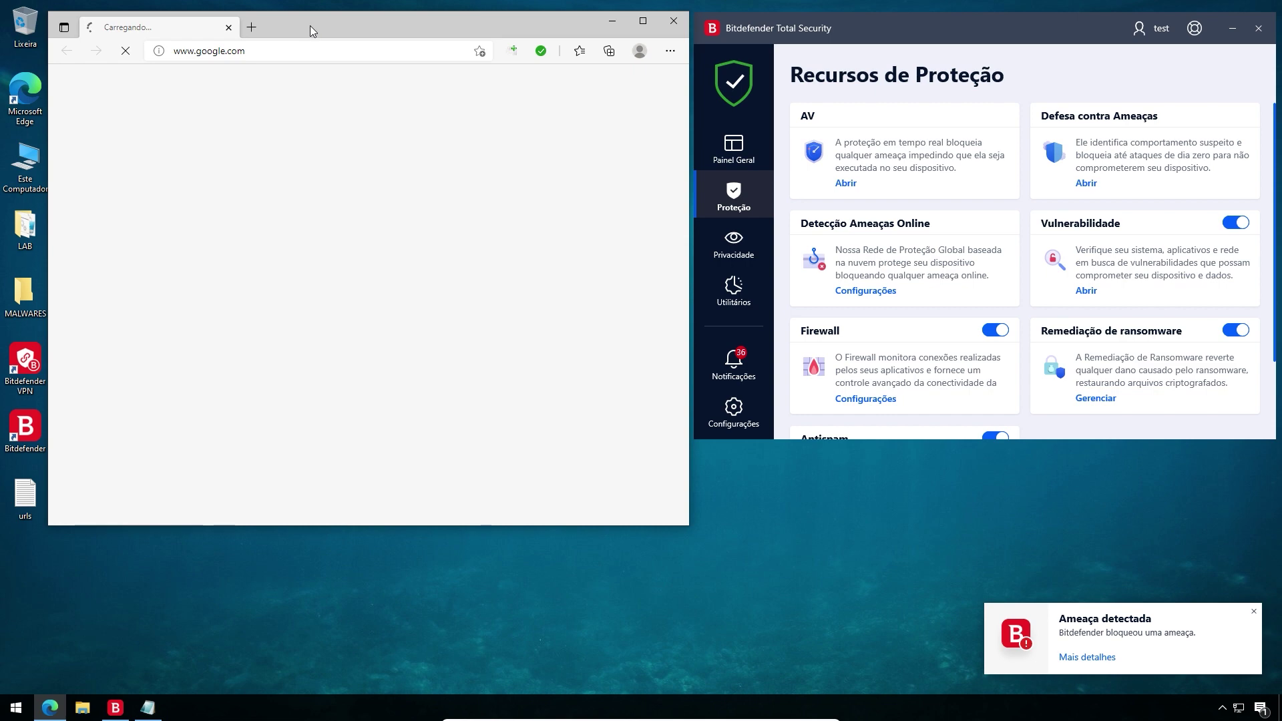
pyautogui.click(325, 53)
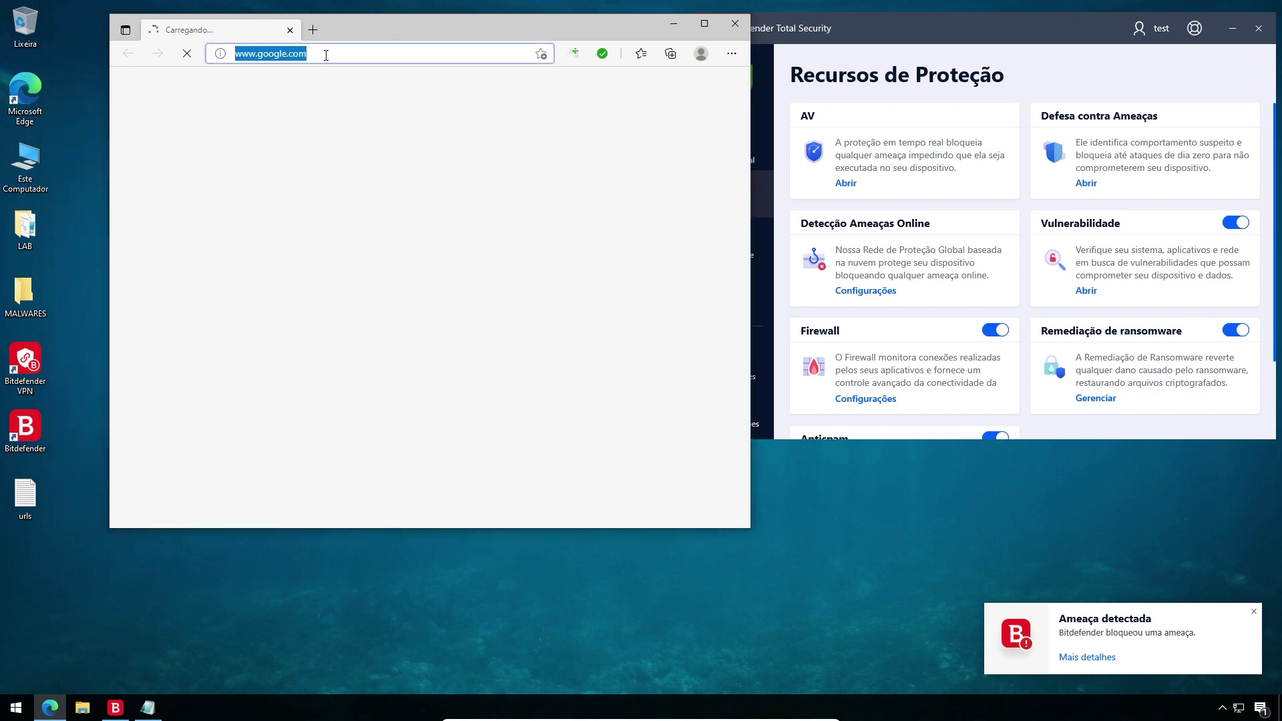
pyautogui.write('virustotal')
pyautogui.press('Return')
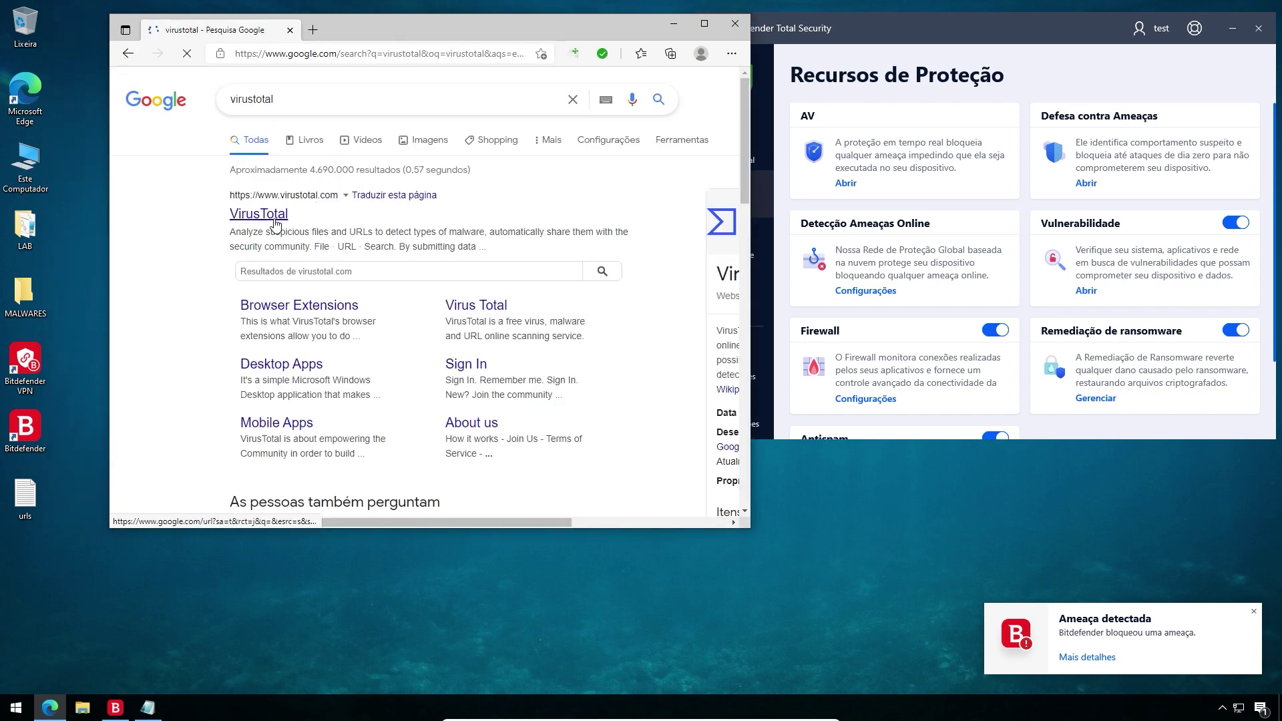
pyautogui.moveTo(369, 34); pyautogui.dragTo(491, 34)
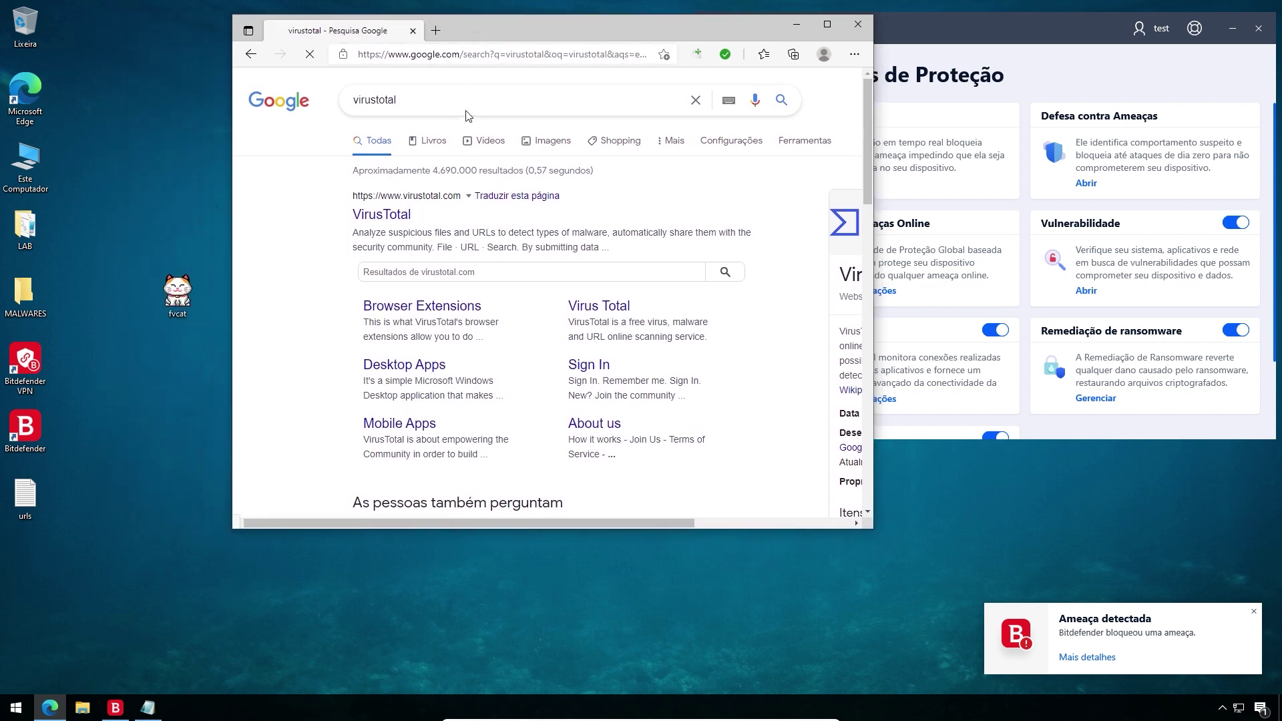
pyautogui.click(382, 214)
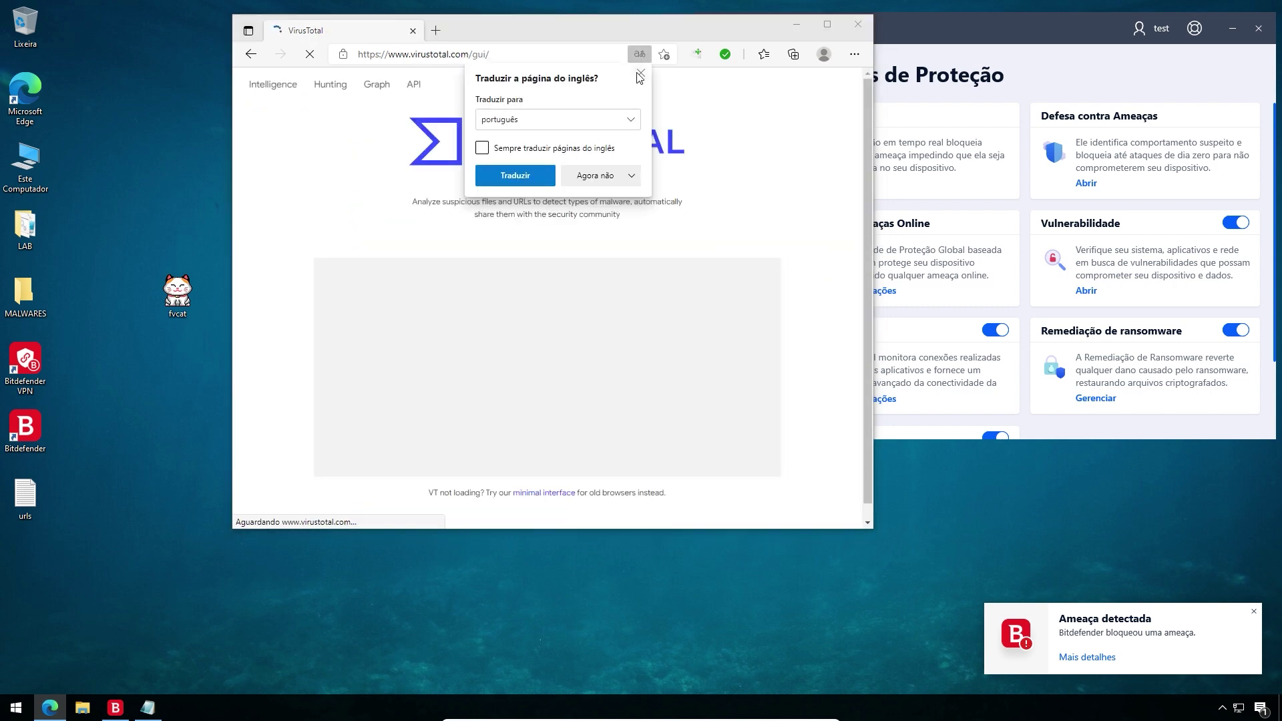
# - Upload the fvcat file from the desktop to VirusTotal for analysis
pyautogui.click(373, 259)
pyautogui.moveTo(195, 308); pyautogui.dragTo(483, 295)
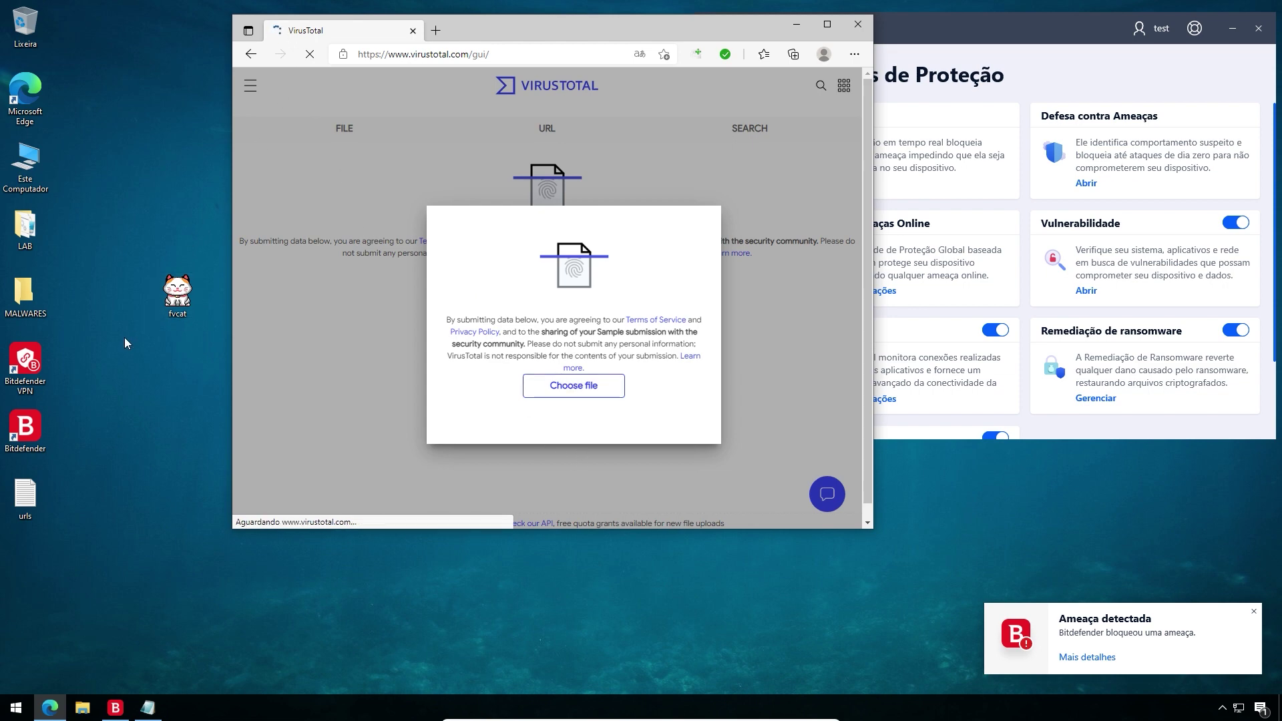
pyautogui.click(167, 311)
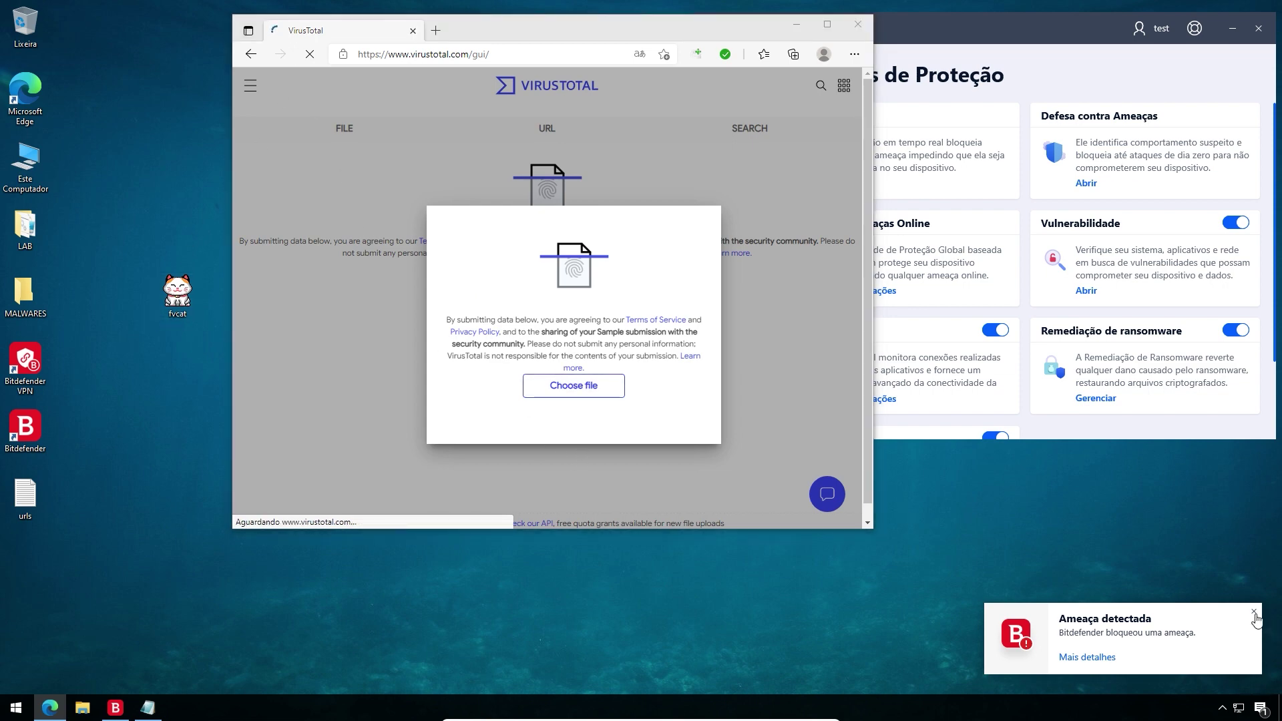
pyautogui.moveTo(177, 301); pyautogui.dragTo(436, 302)
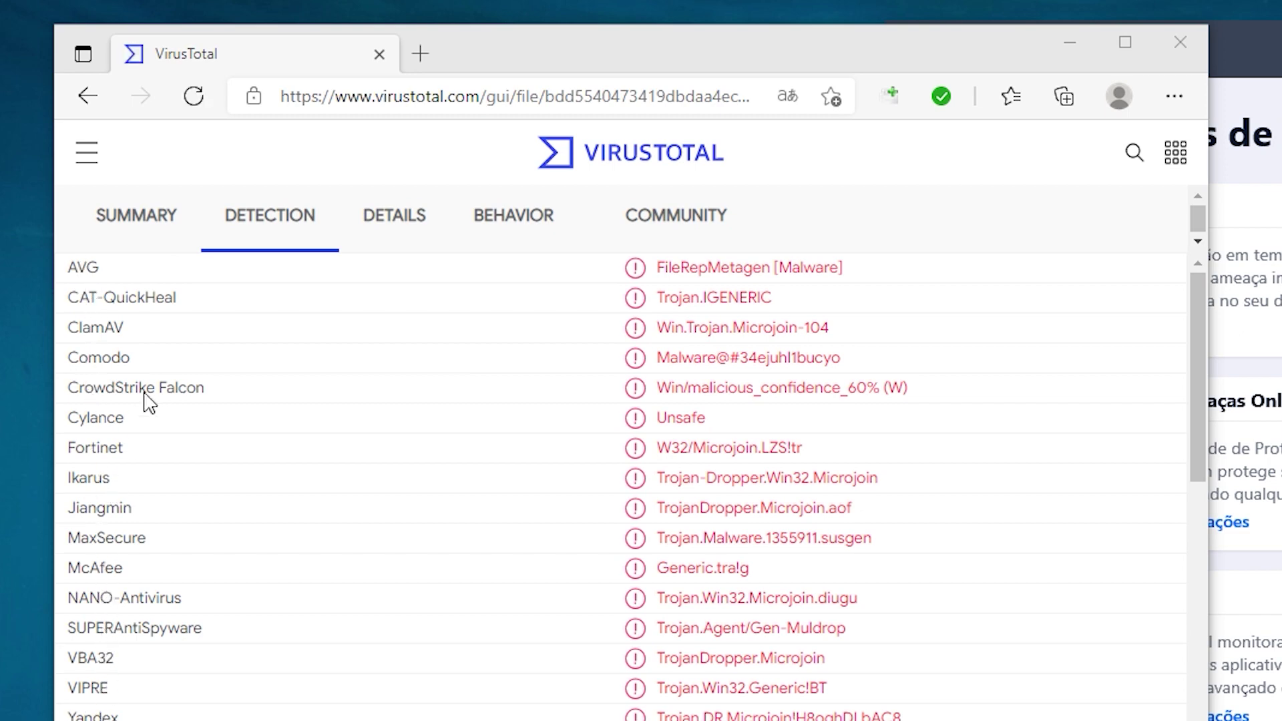
# - Examine which vendors detect fvcat in the VirusTotal report, including in the maximized browser window, and close the browser
pyautogui.scroll(-6, 140, 418)
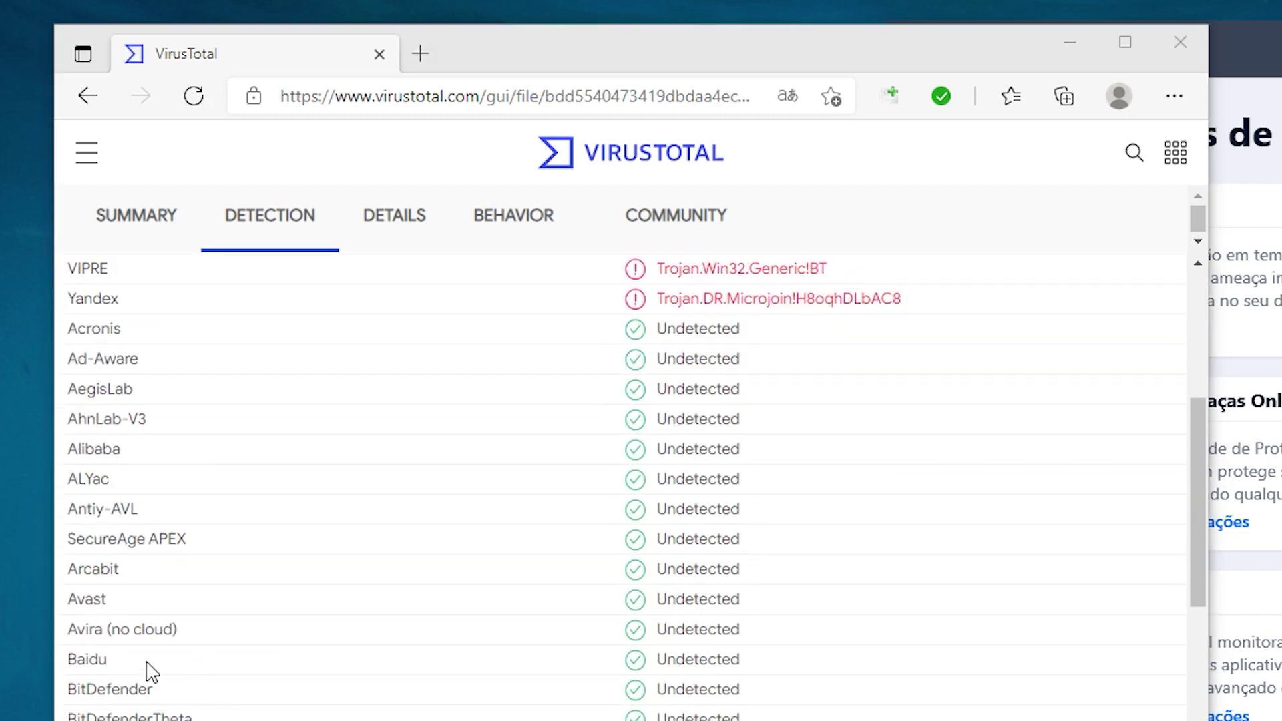
pyautogui.scroll(-6, 100, 605)
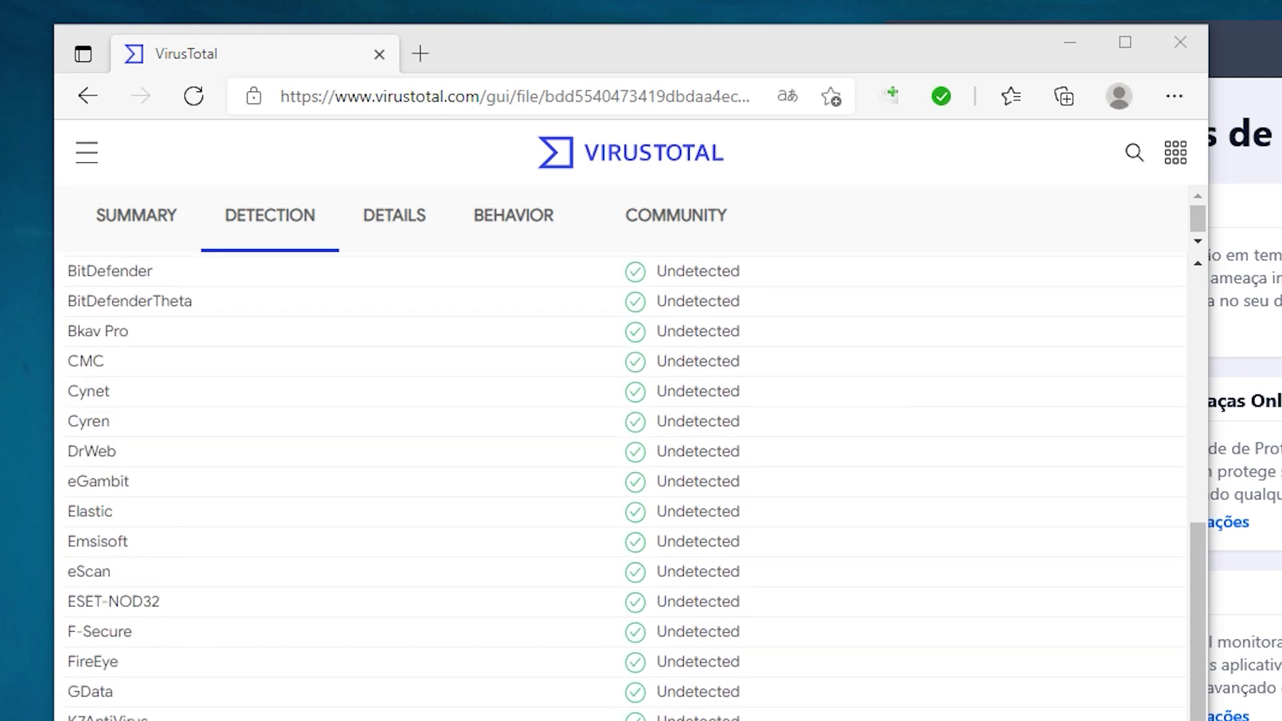
pyautogui.scroll(12, 461, 604)
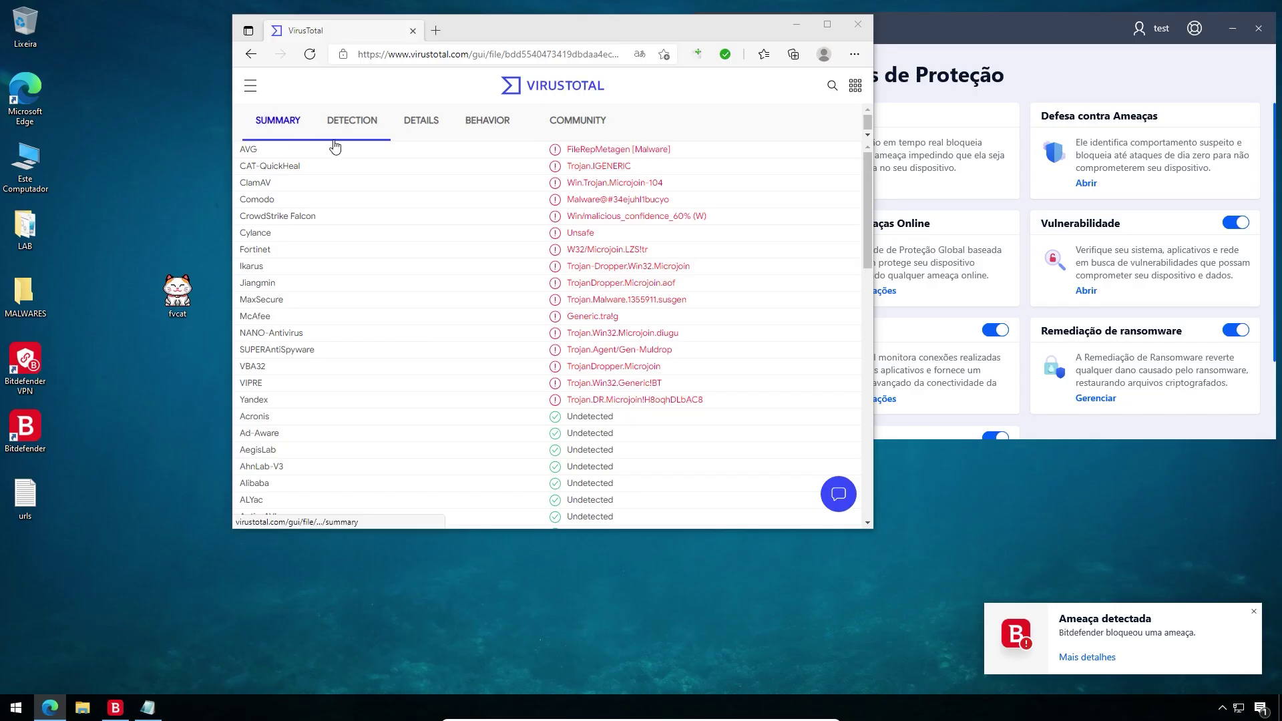
pyautogui.click(828, 26)
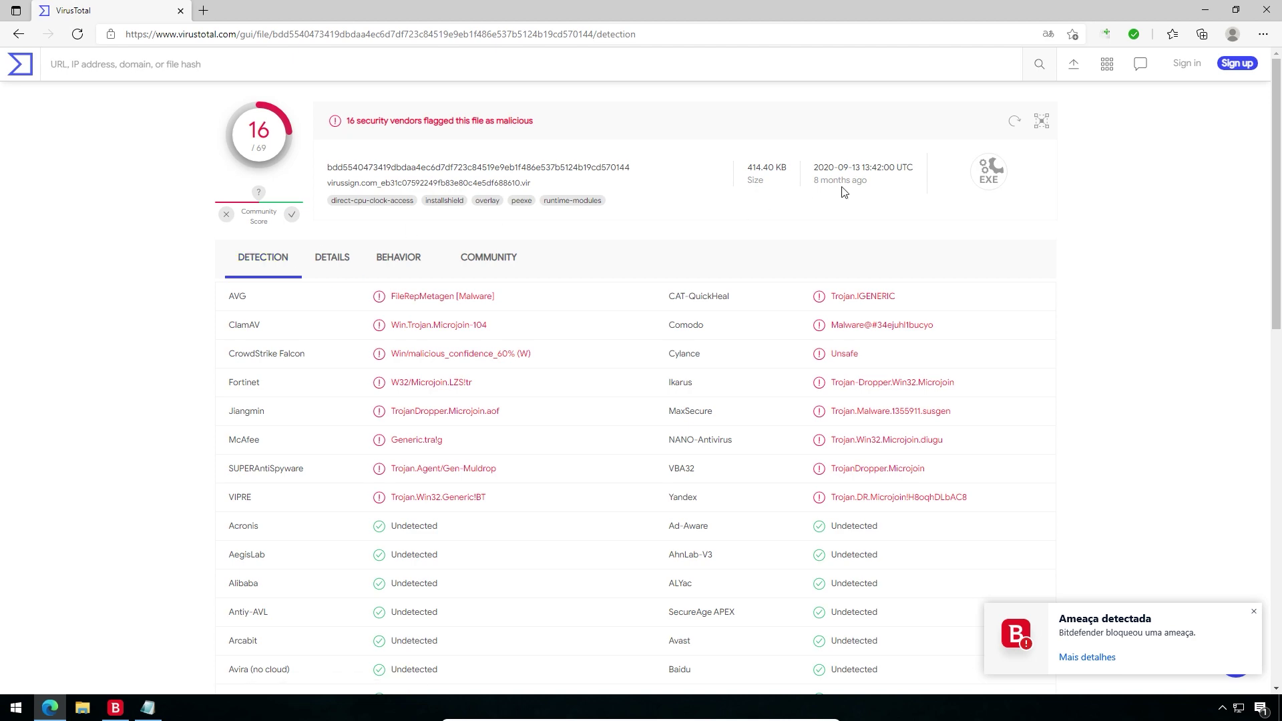
pyautogui.moveTo(1277, 217); pyautogui.dragTo(1280, 327)
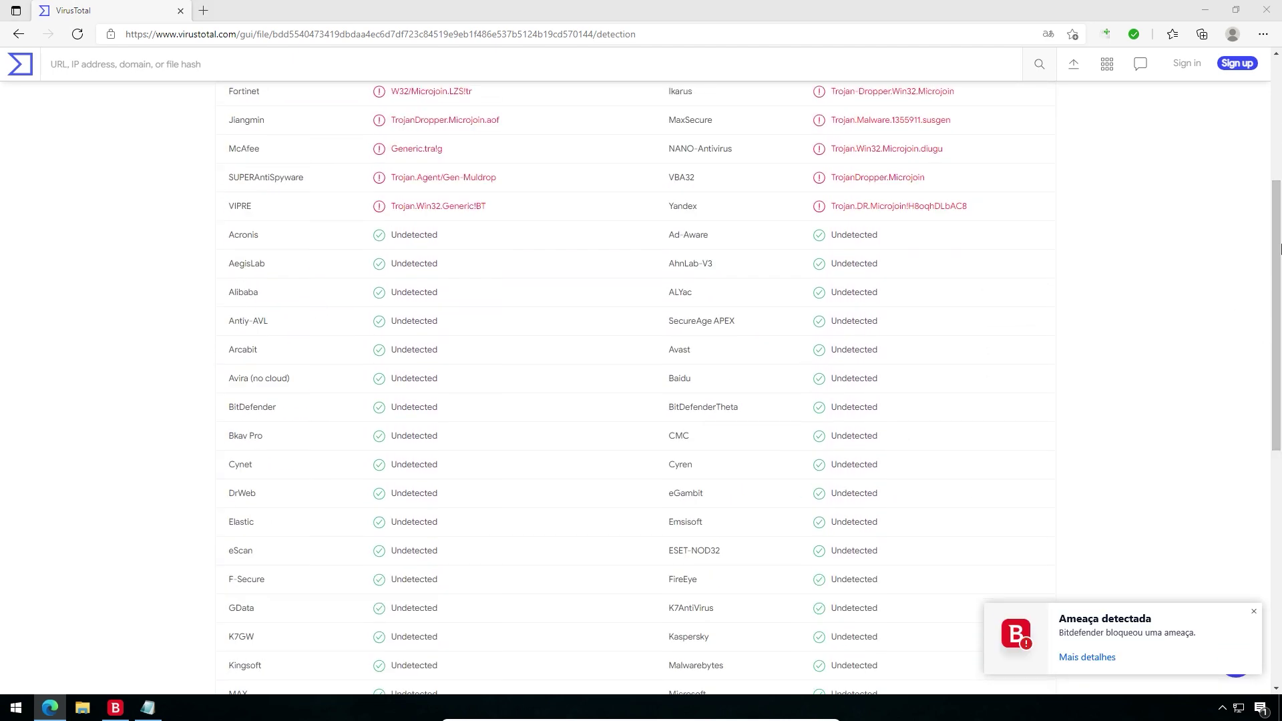
pyautogui.scroll(5, 938, 96)
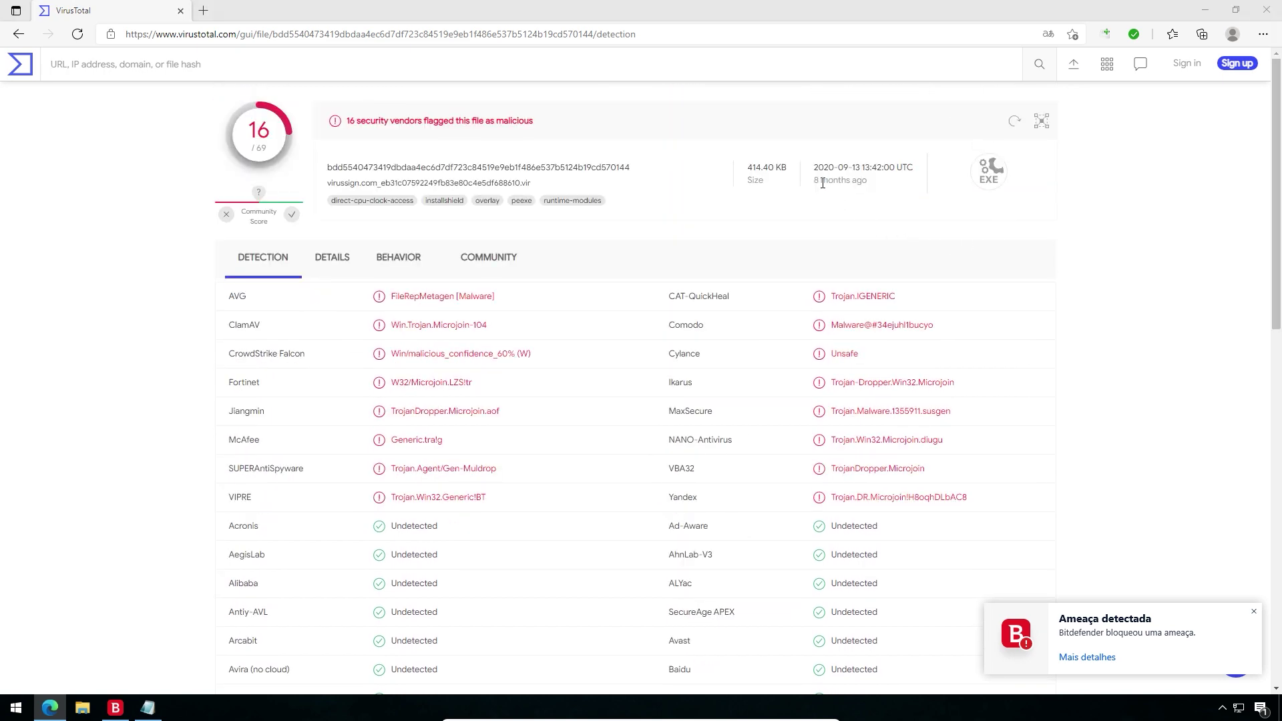
pyautogui.click(1267, 9)
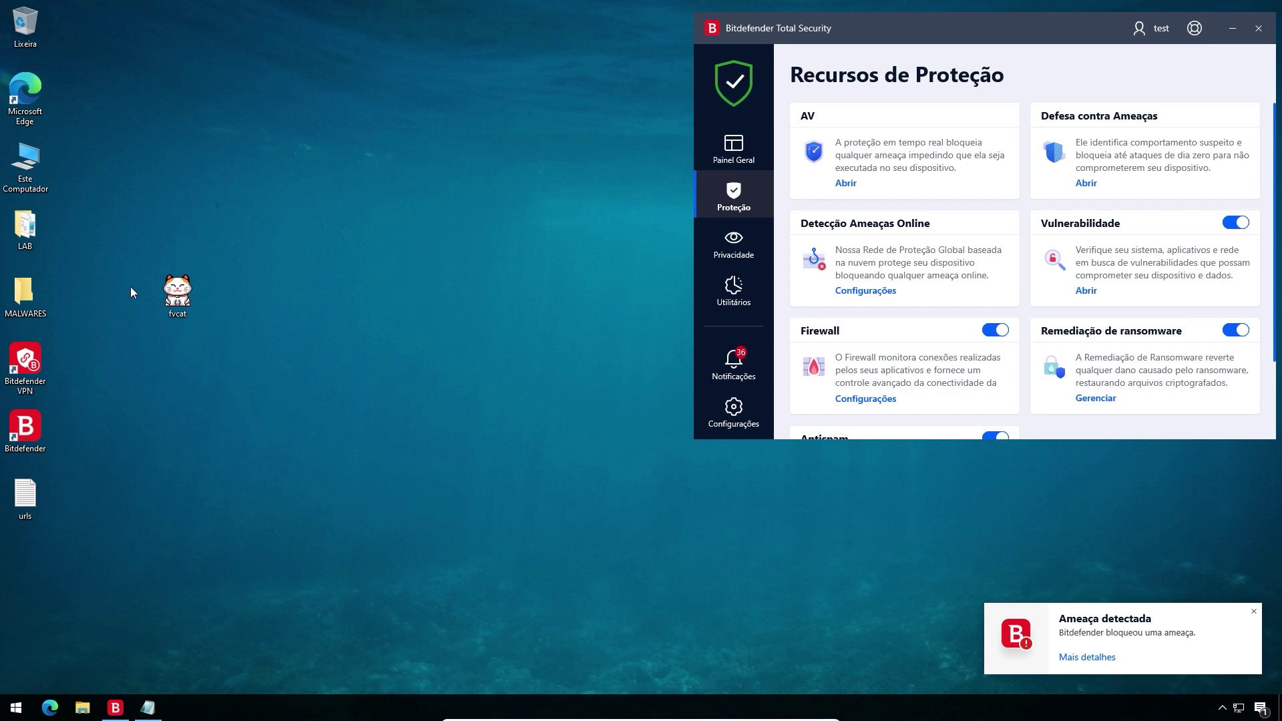
# - Run fvcat from the desktop, allowing its execution despite the unverified publisher
pyautogui.doubleClick(177, 294)
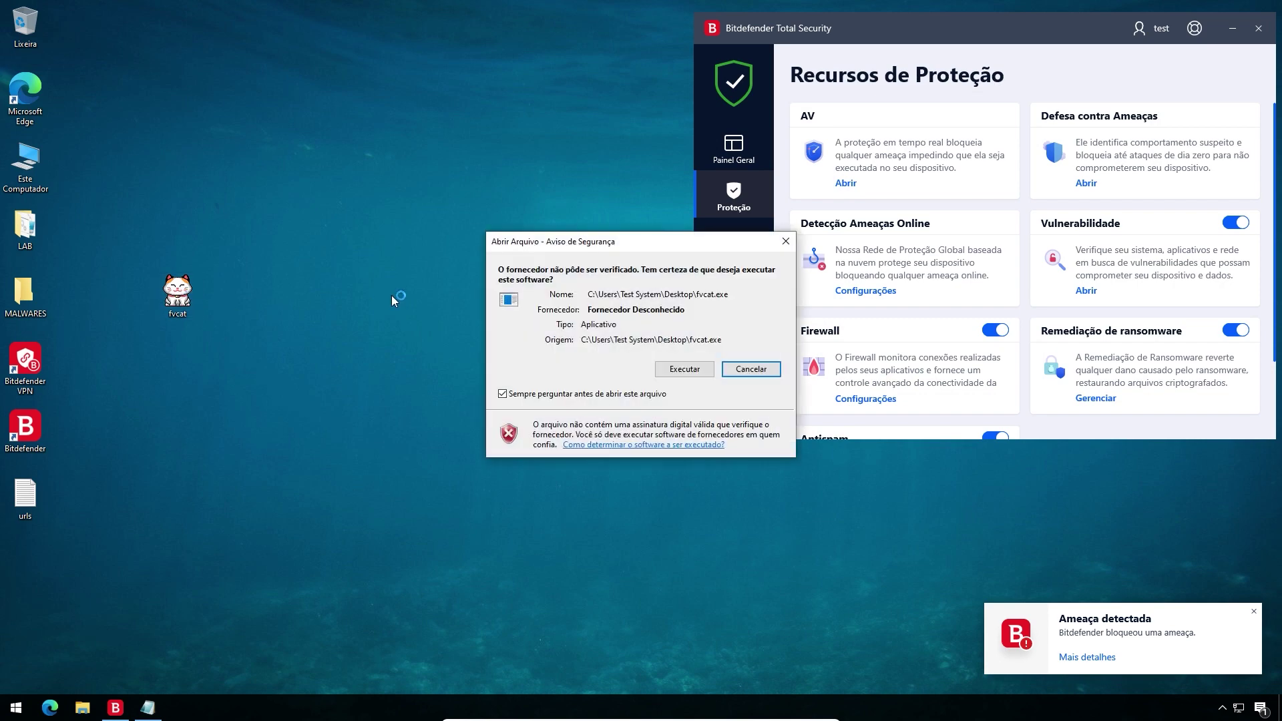
pyautogui.click(683, 368)
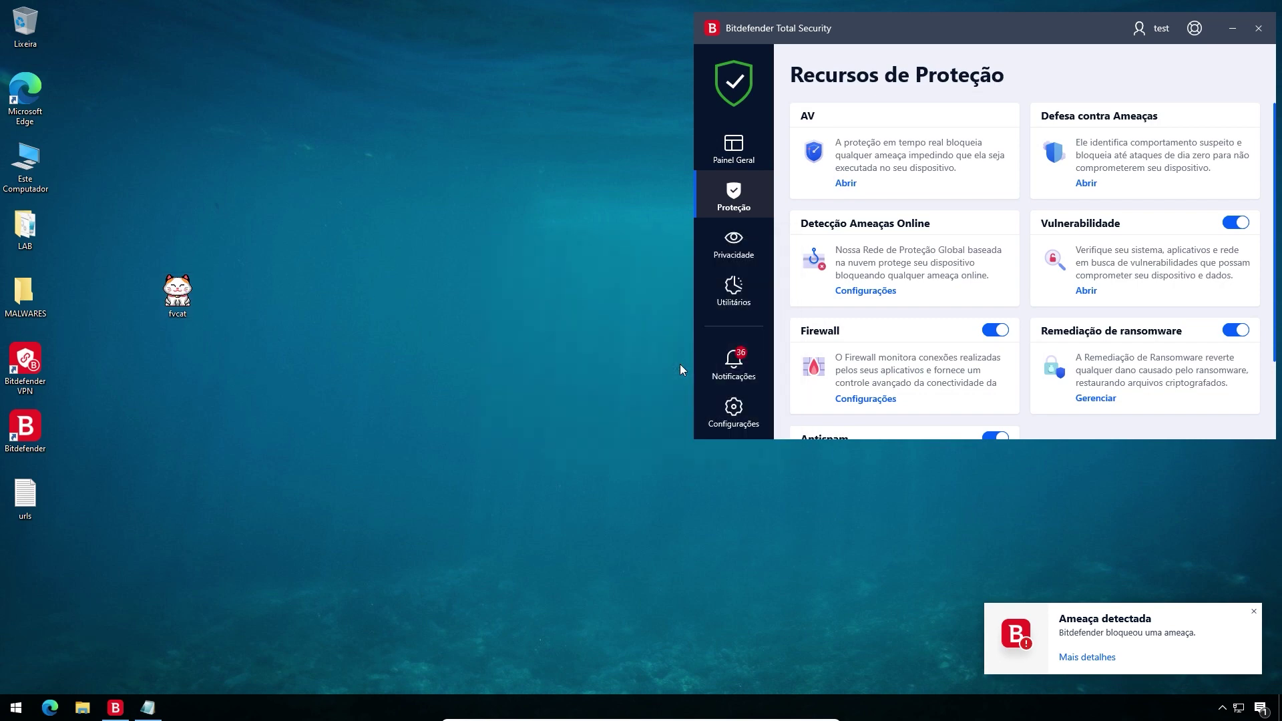